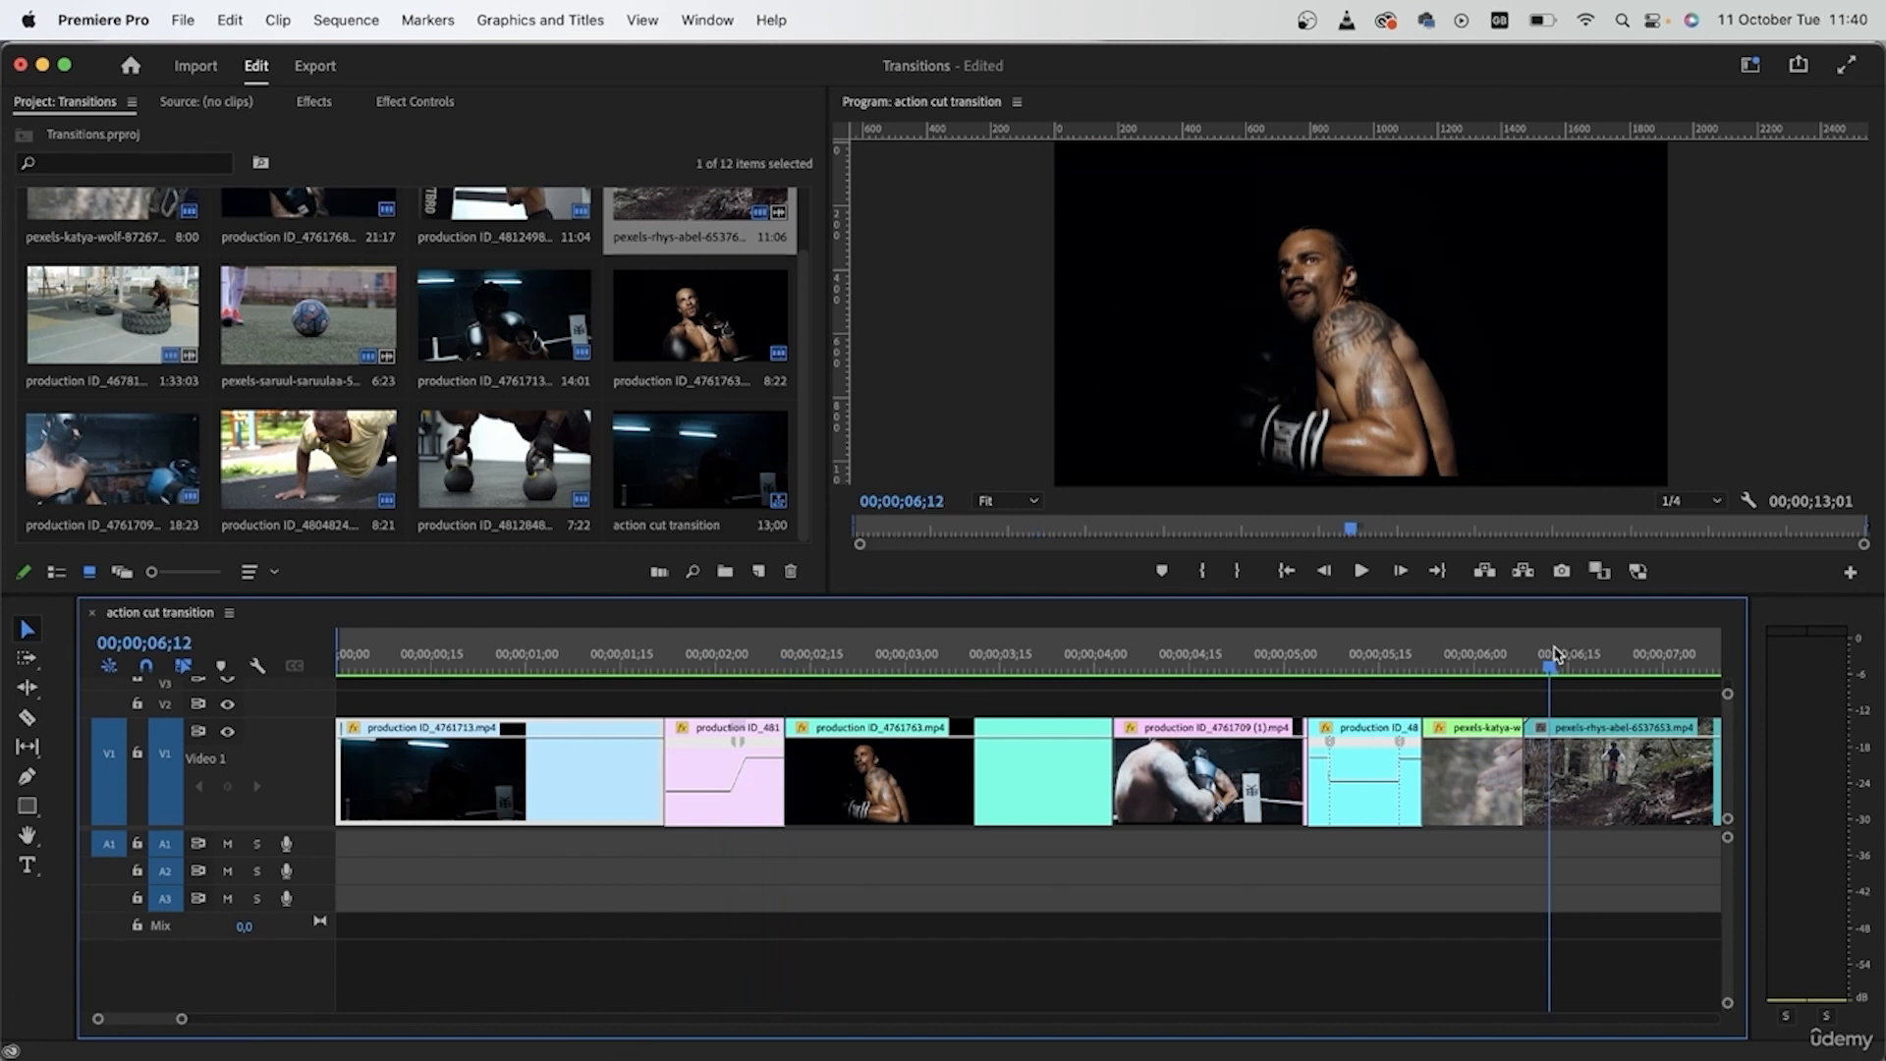
- Apply the Transform video effect to the mountain biker clip pexels-rhys-abel-6537653.mp4
scroll(1494, 892, "right", 5)
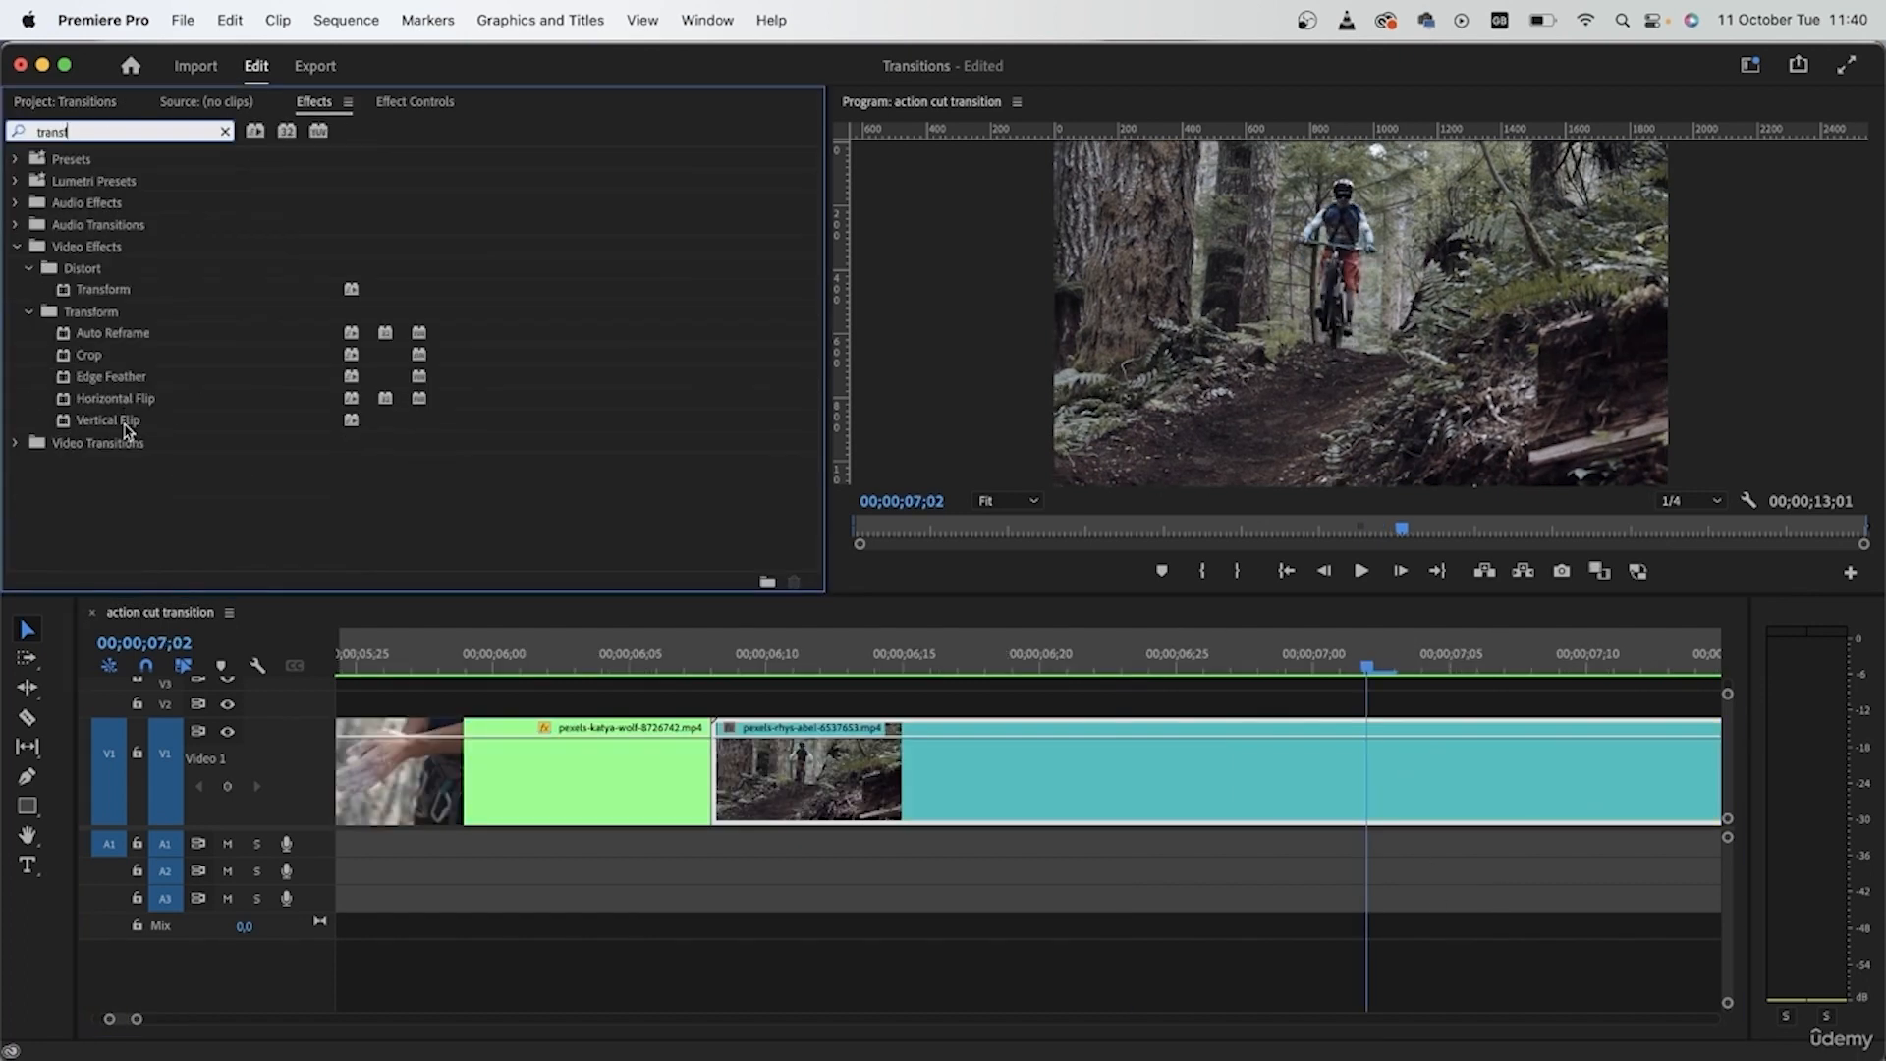
left_click_drag(108, 293, 1340, 813)
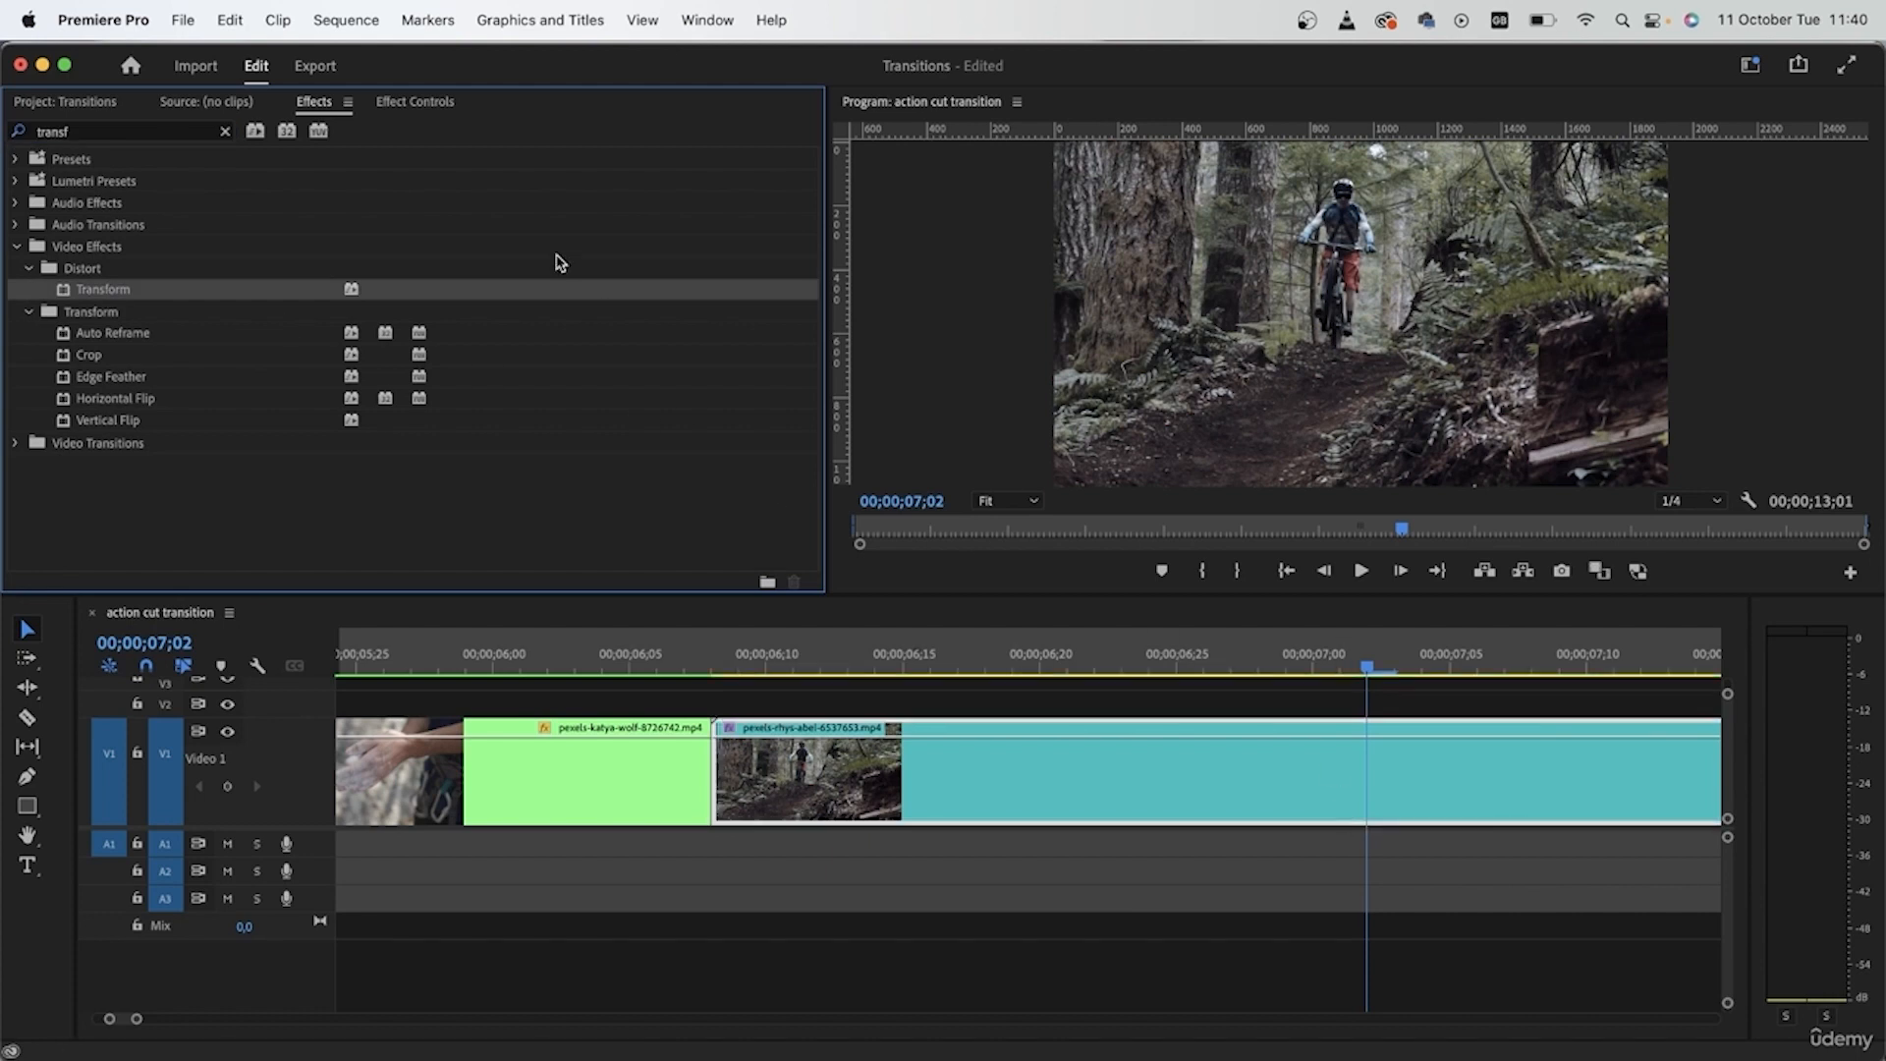
- Add a keyframe to the Transform effect's Scale at 00;00;07;02 in the biker clip
left_click(415, 102)
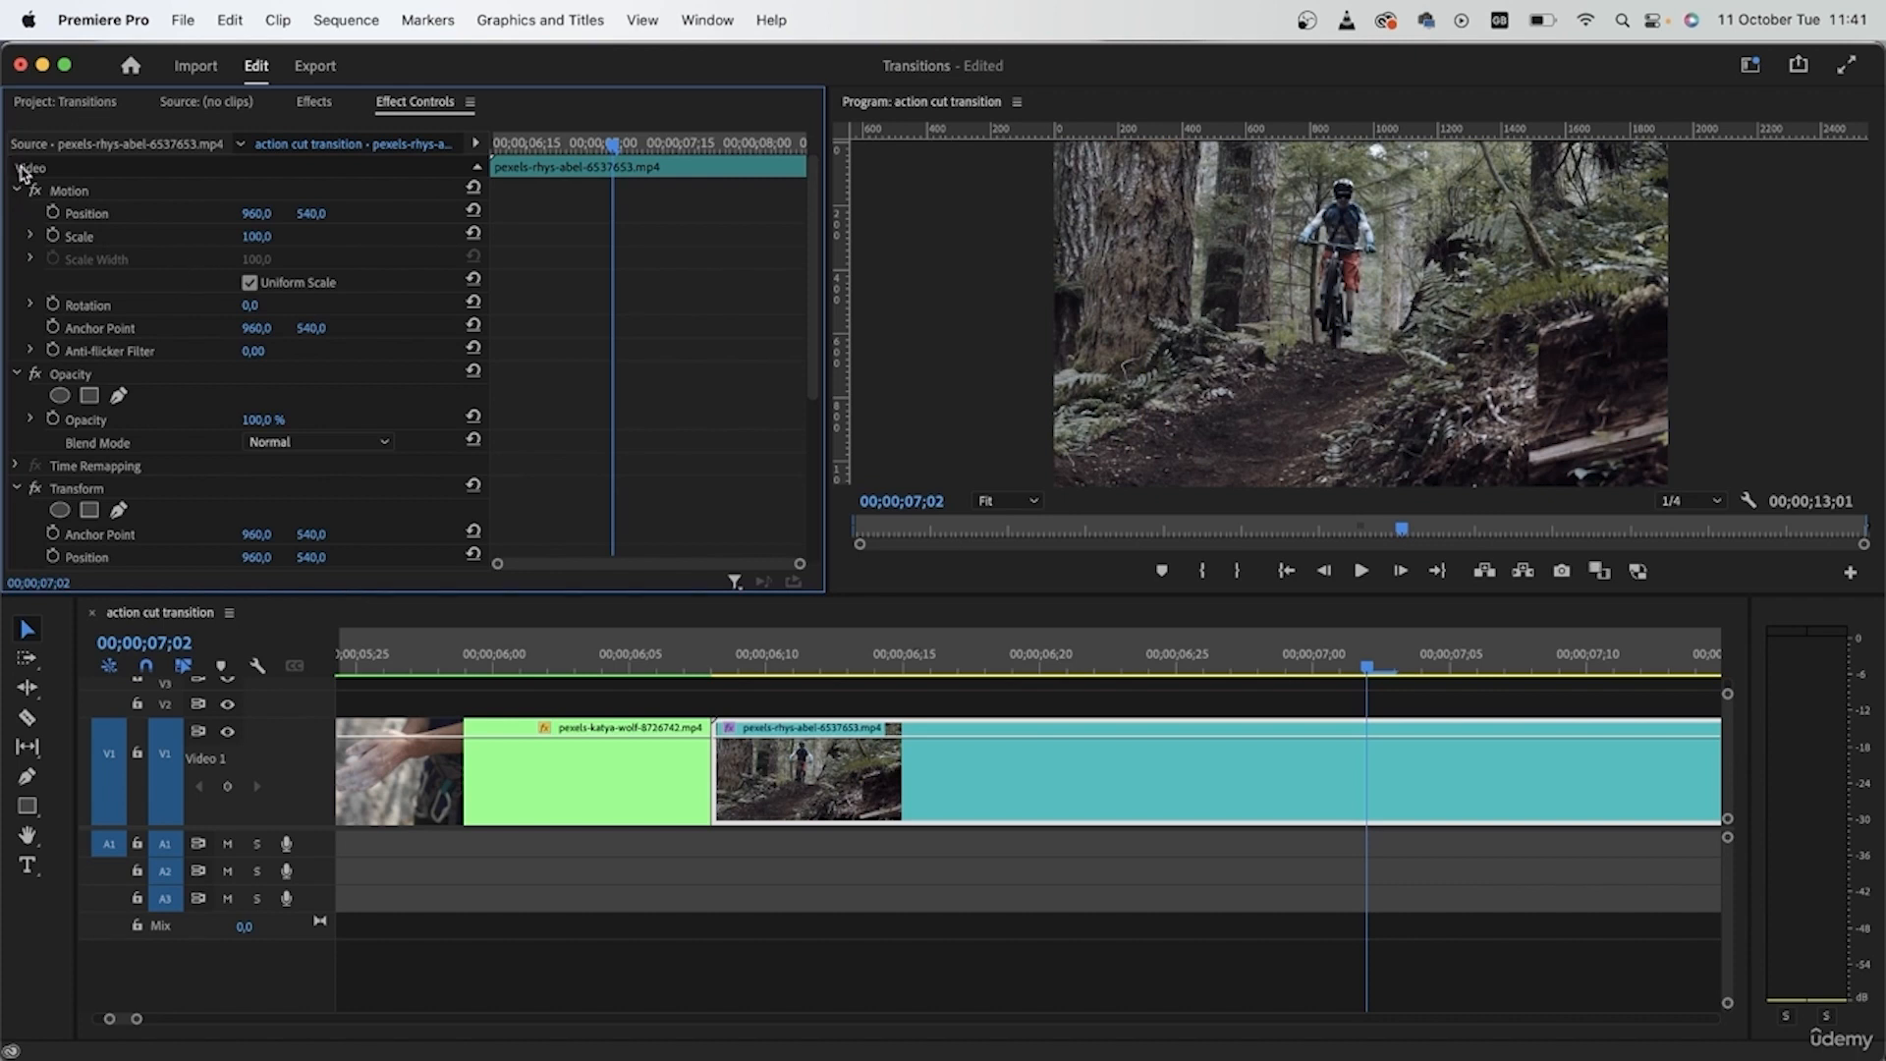
scroll(527, 492, "down", 5)
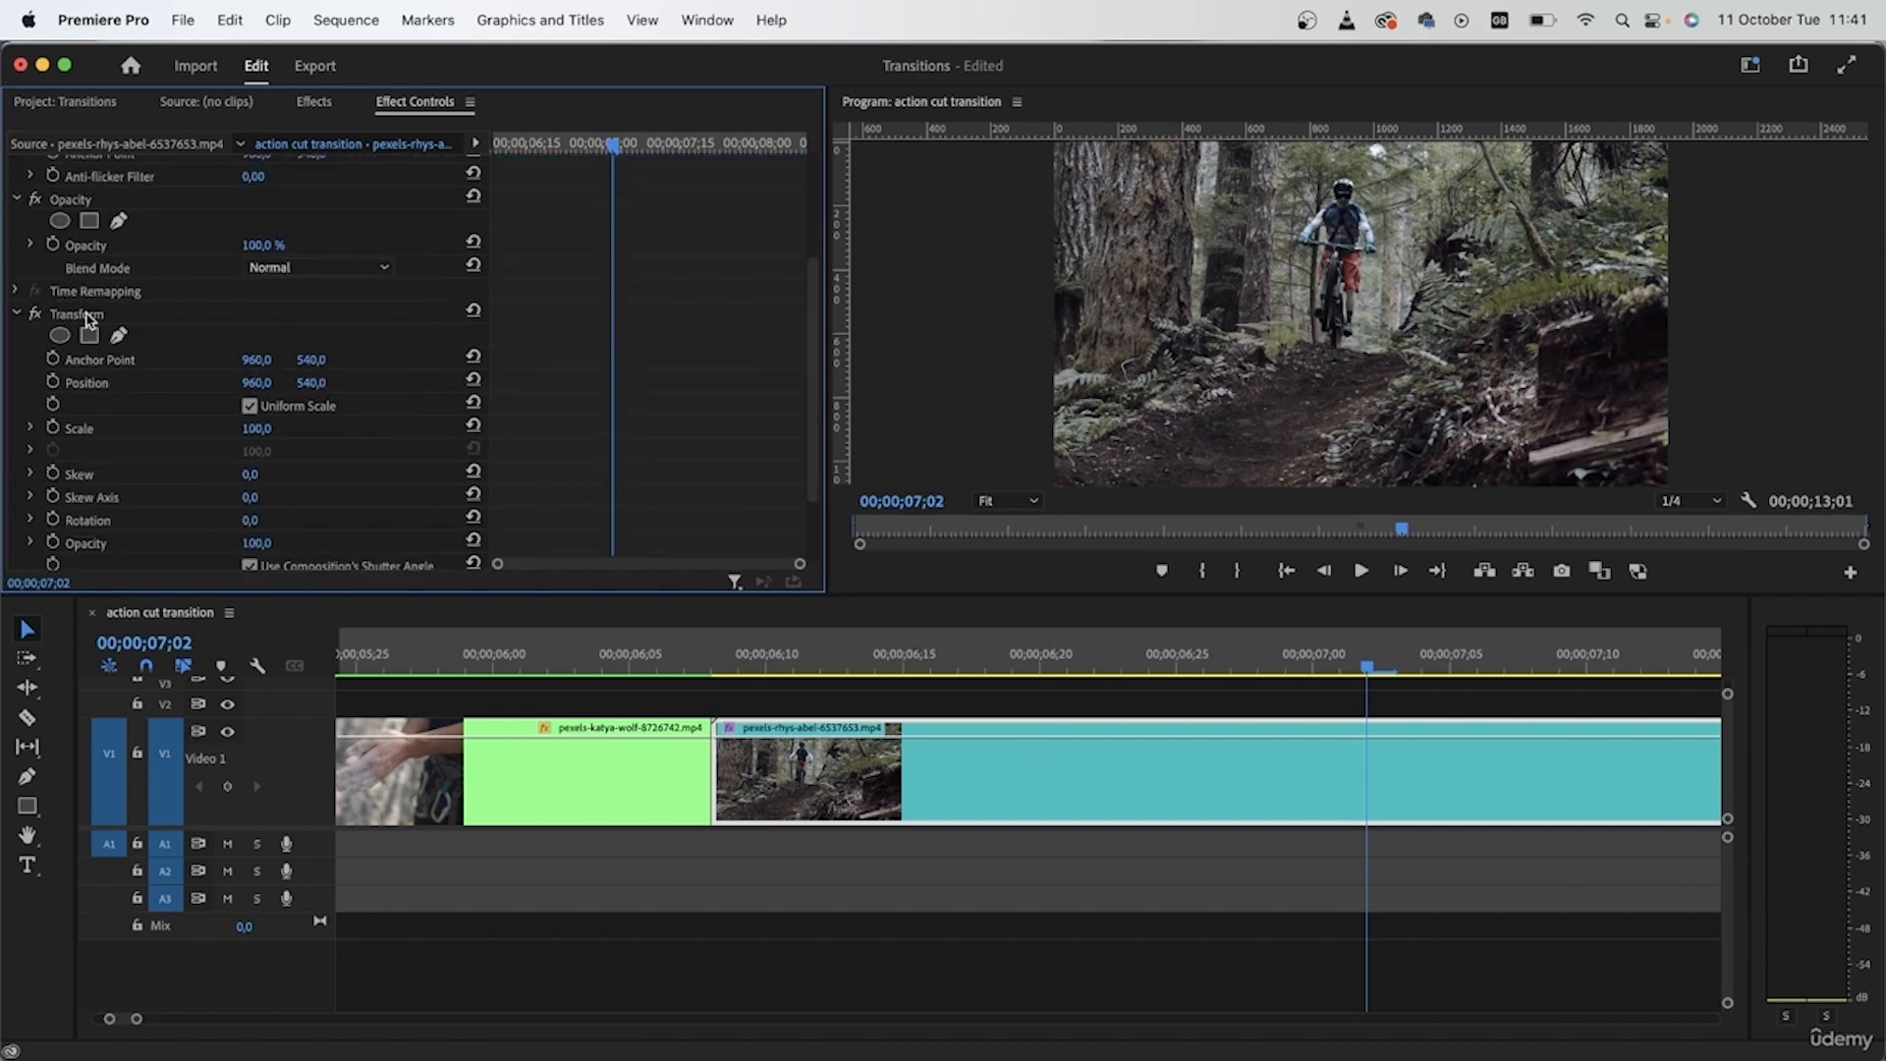
scroll(581, 393, "down", 2)
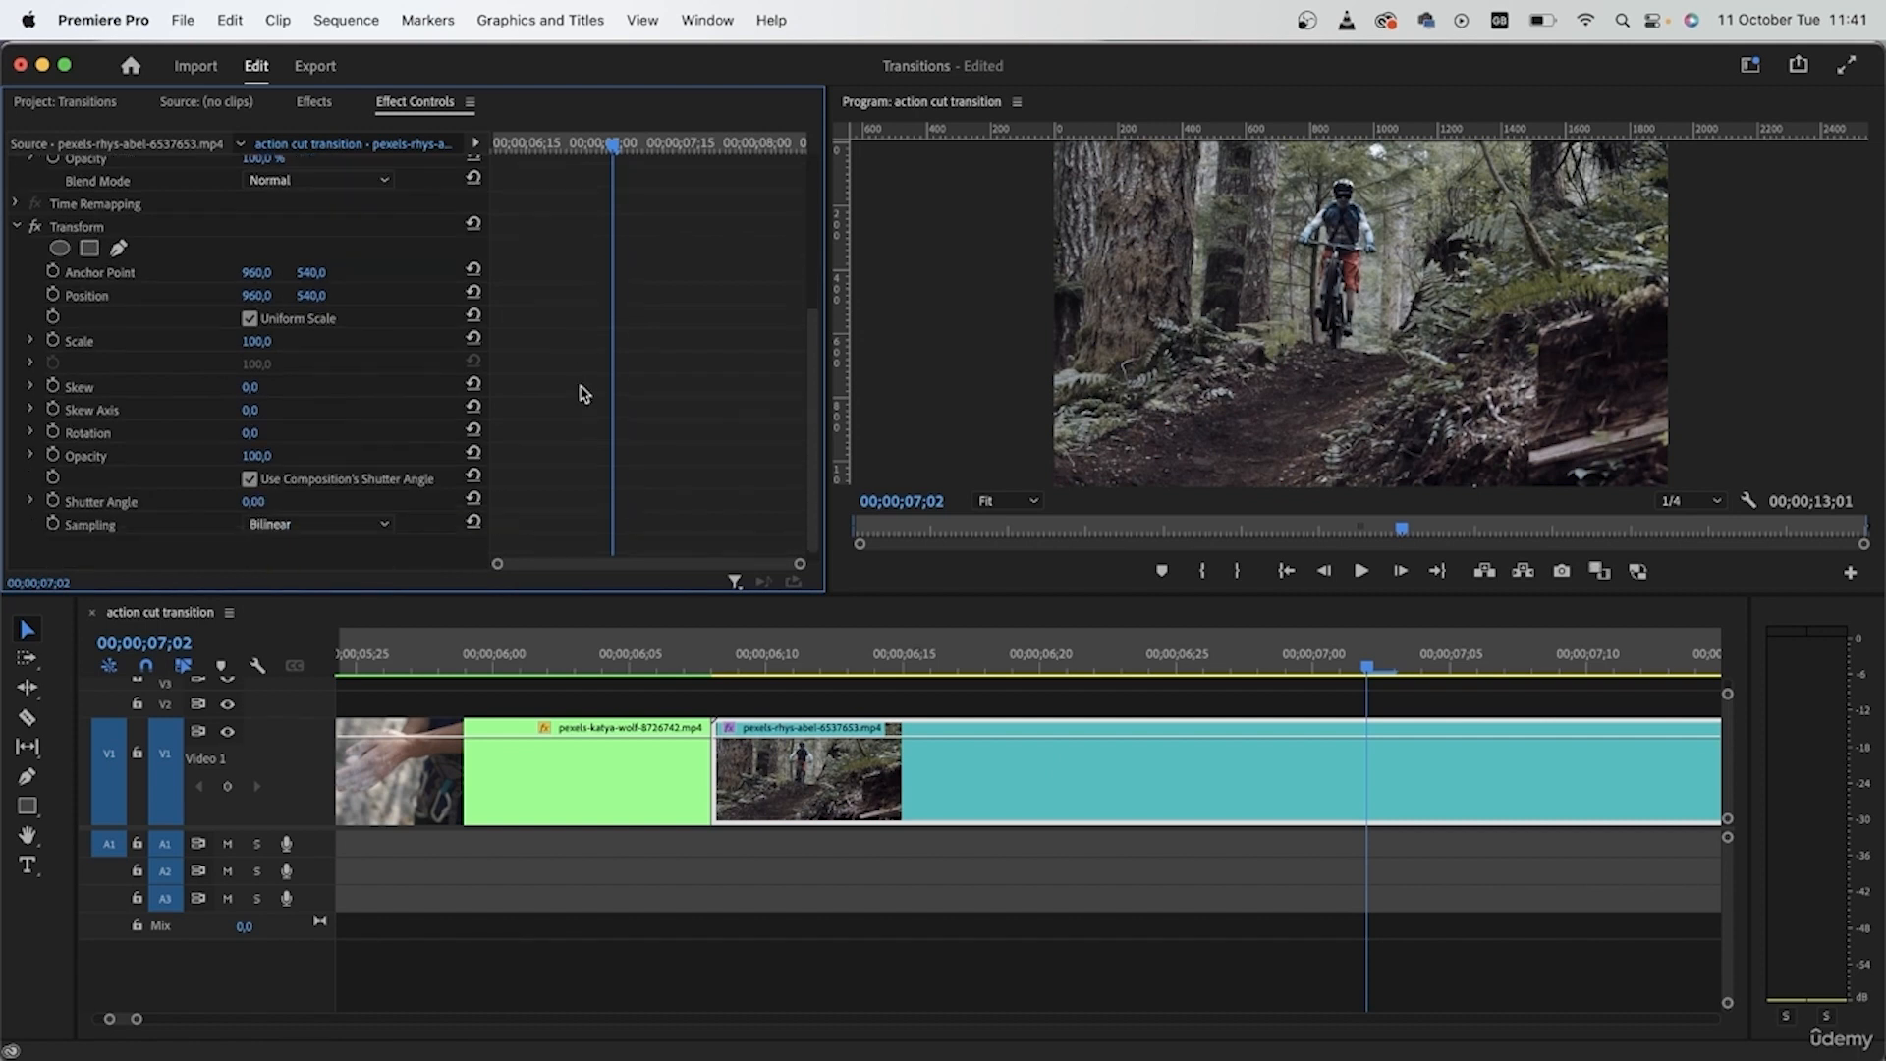
left_click(52, 341)
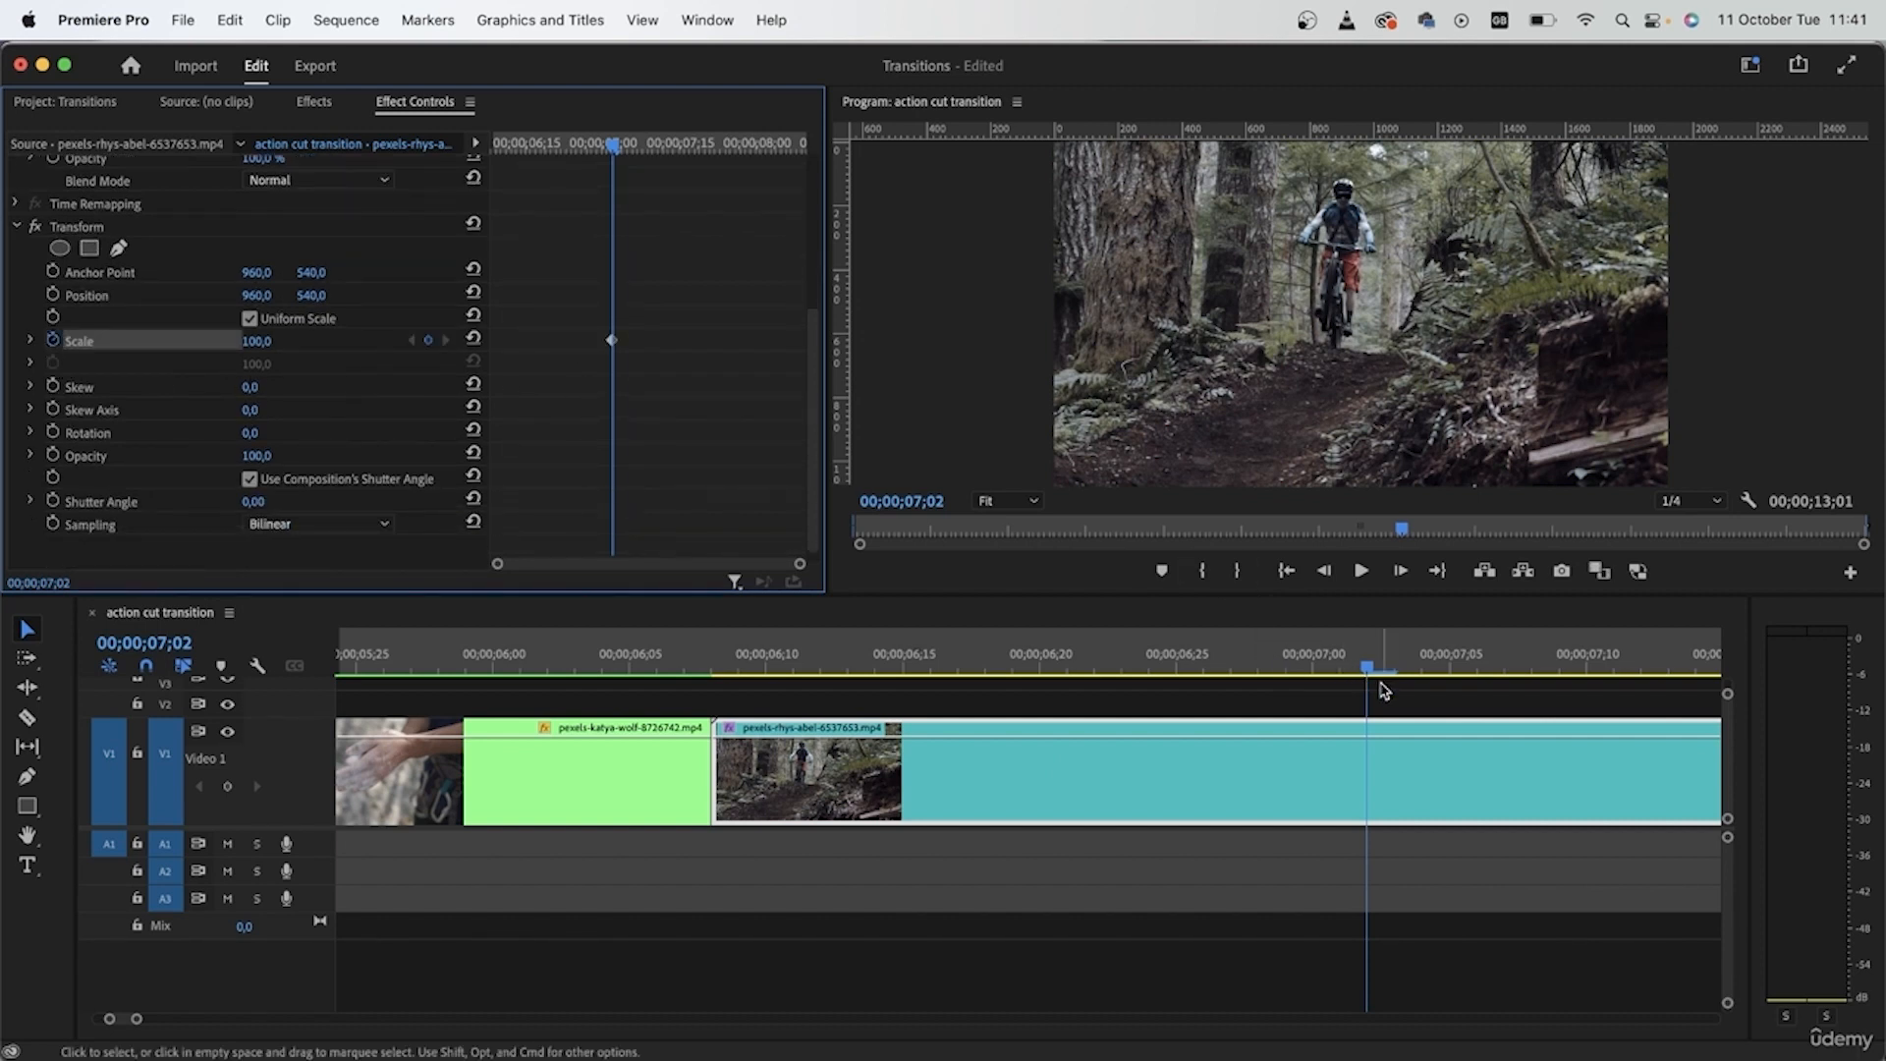
- Set the Transform Scale to 150 at the start of the biker clip, 00;00;06;08
left_click_drag(1365, 671, 700, 661)
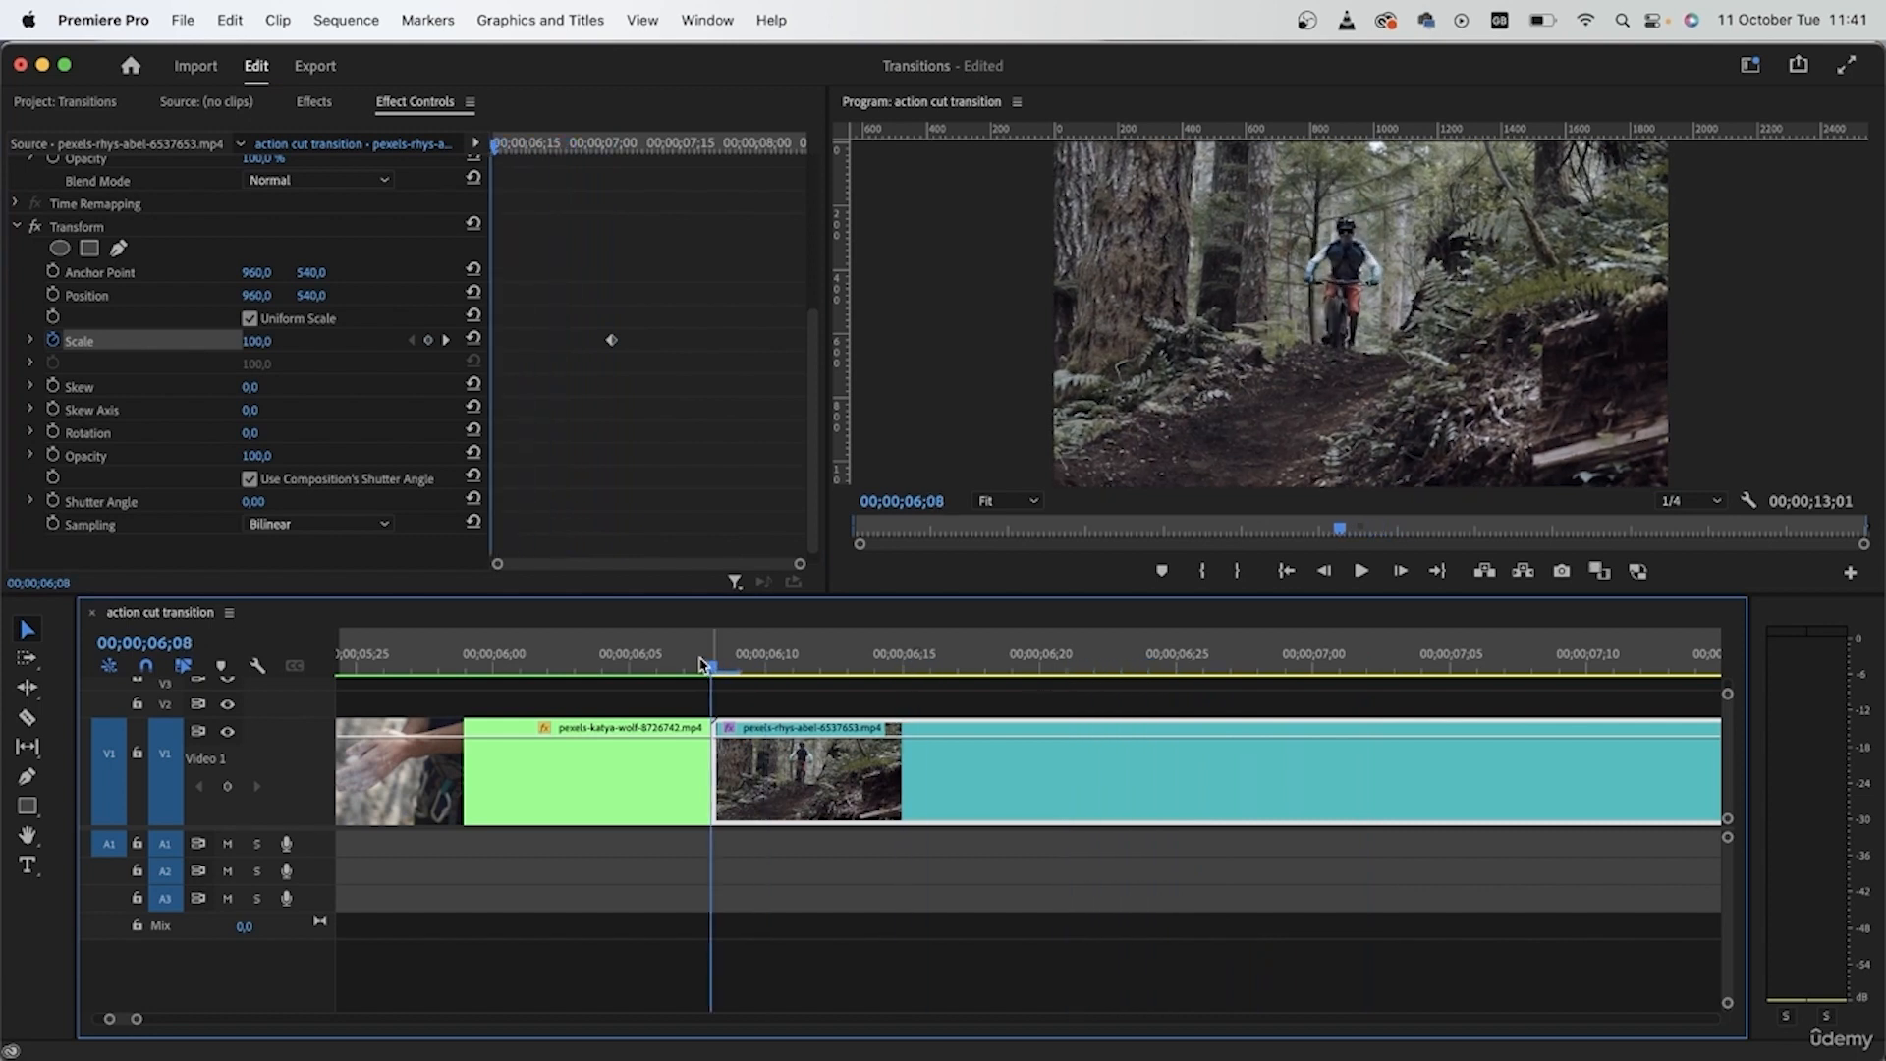
left_click_drag(261, 346, 307, 346)
left_click(257, 344)
type("150")
key("Return")
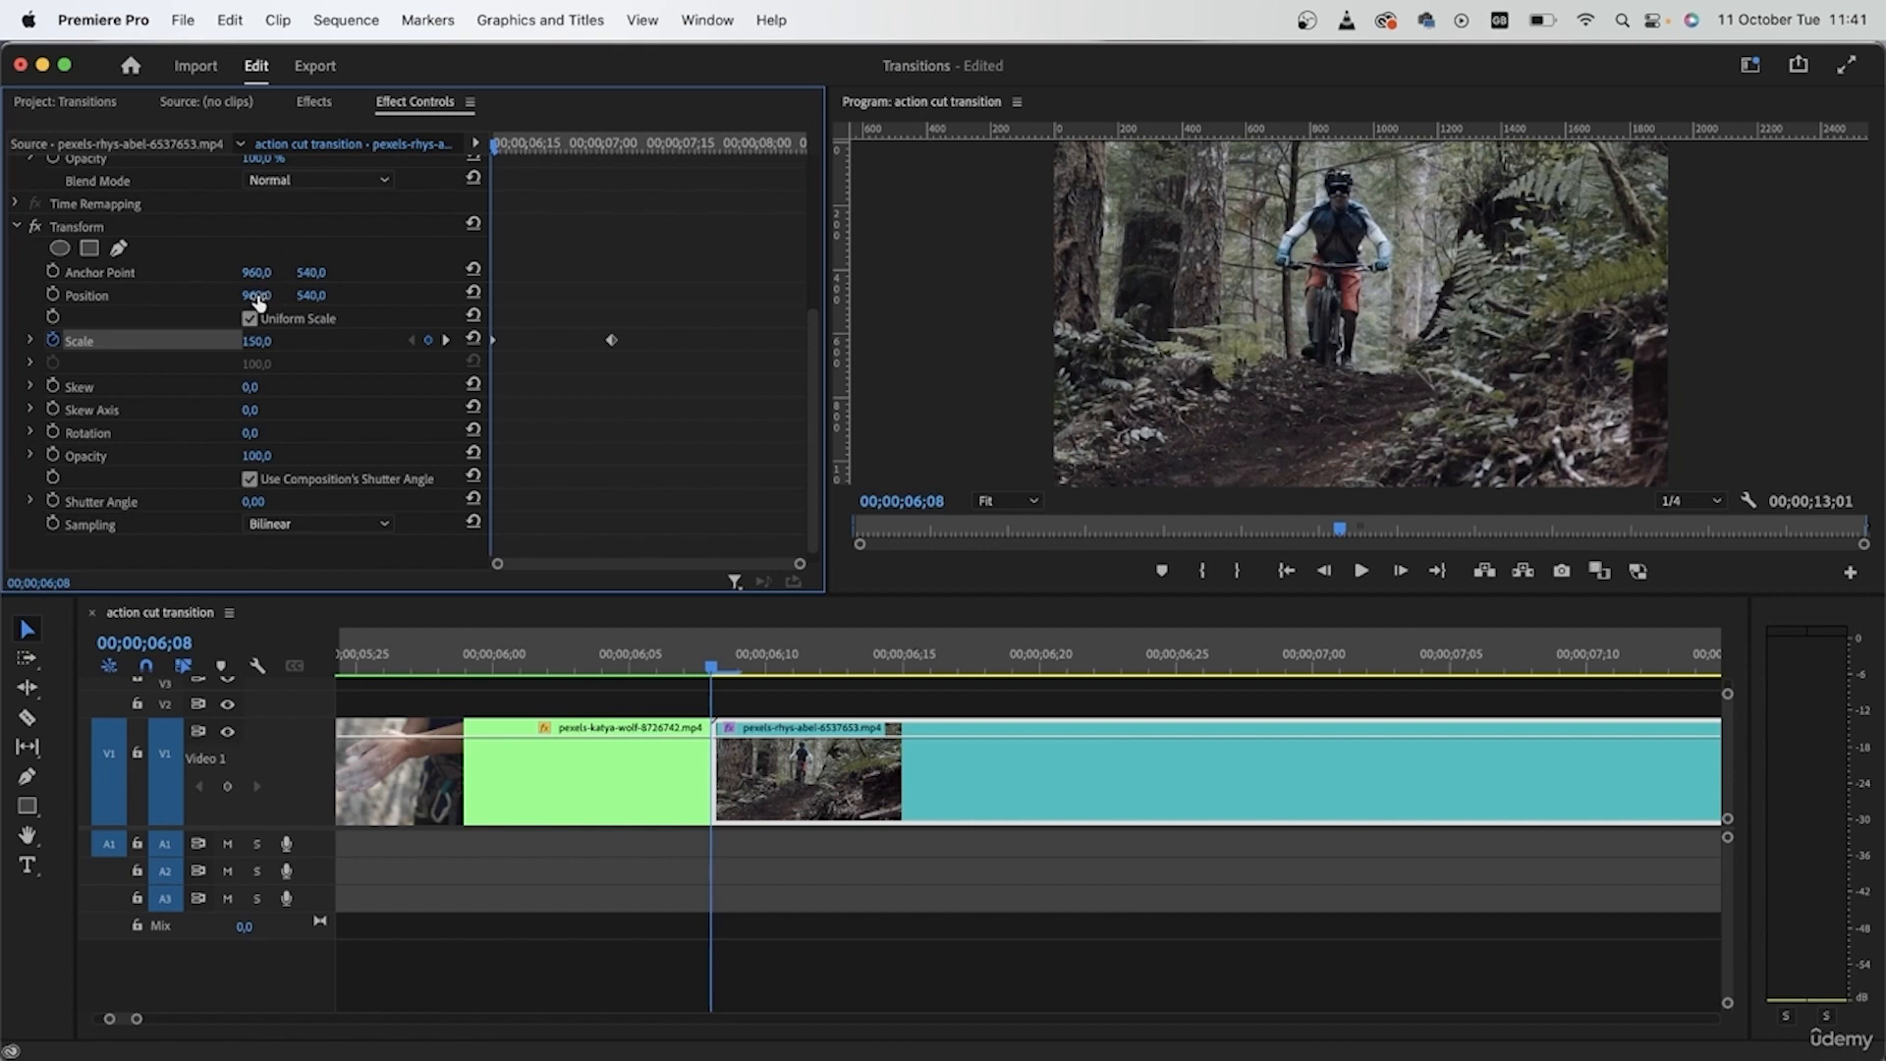
- Keyframe the Transform Position with its end keyframe aligned to the second Scale keyframe and a starting position of 999, 678, and play it
left_click(53, 295)
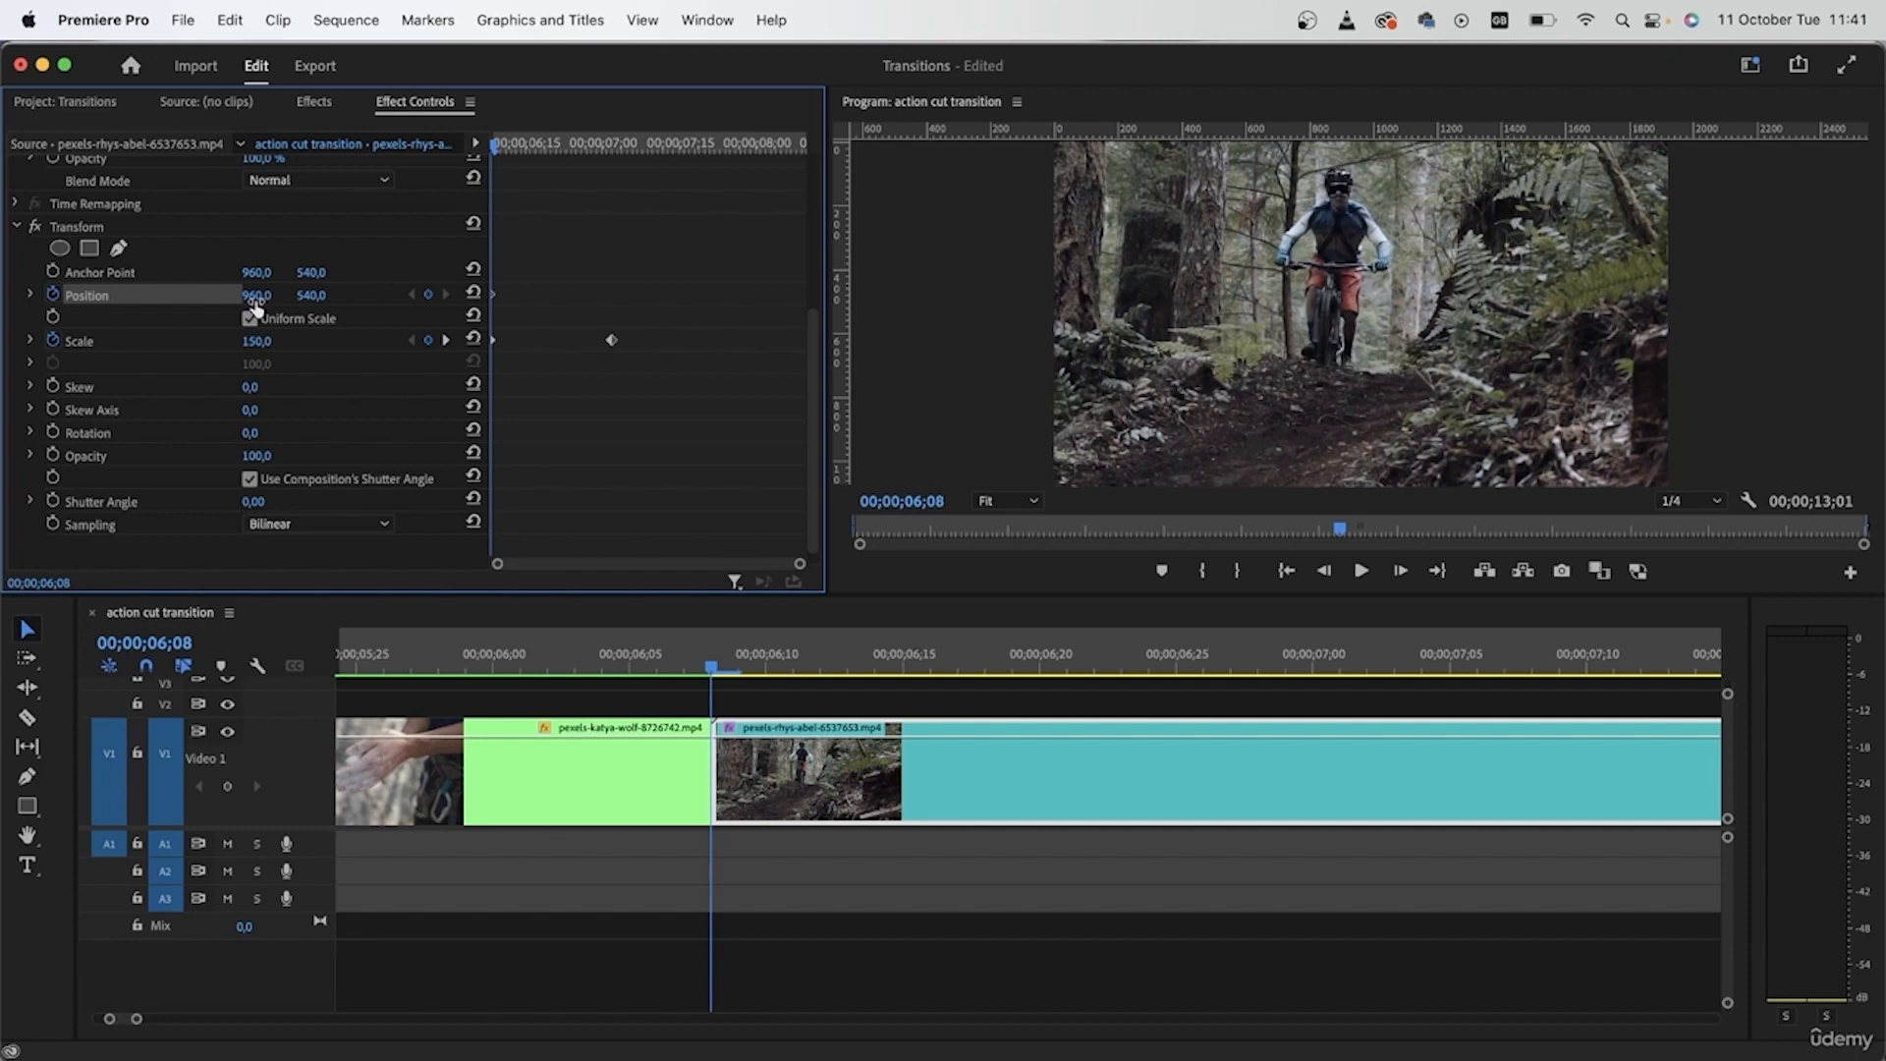
left_click_drag(493, 296, 609, 295)
left_click_drag(254, 295, 337, 298)
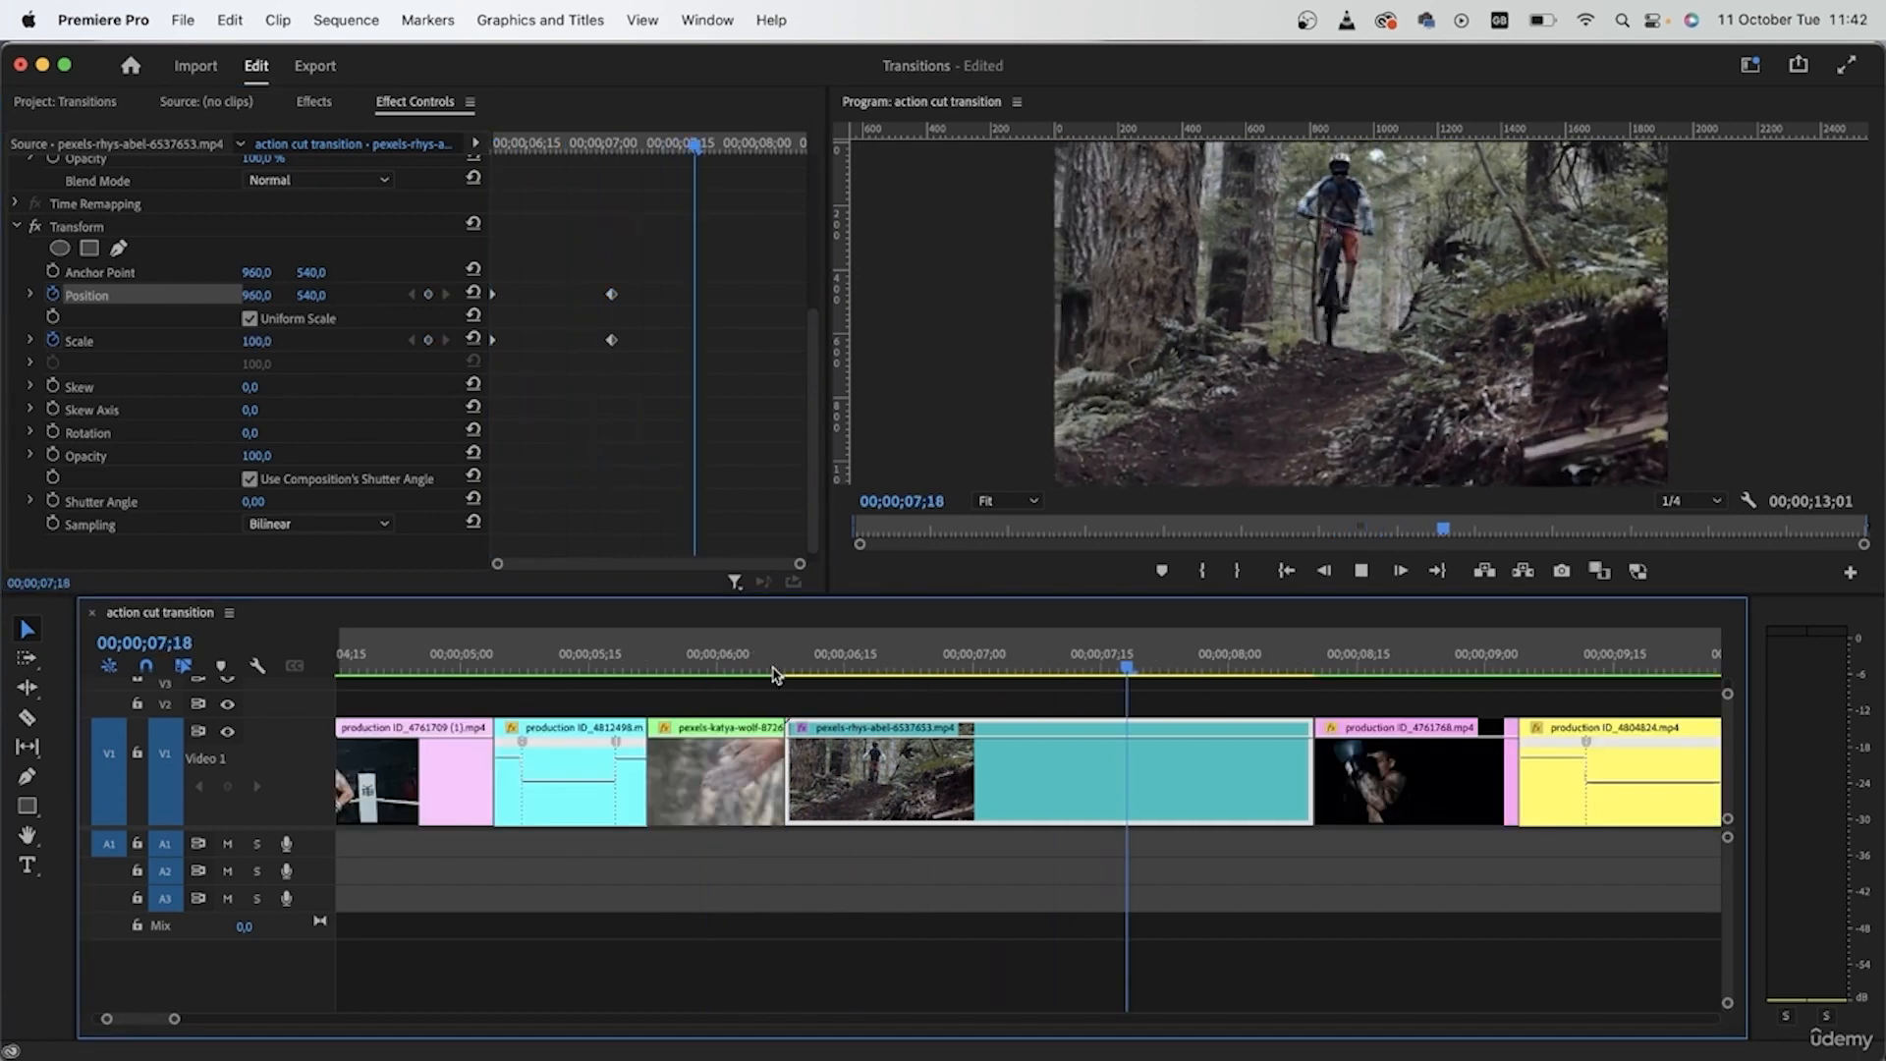
key("space")
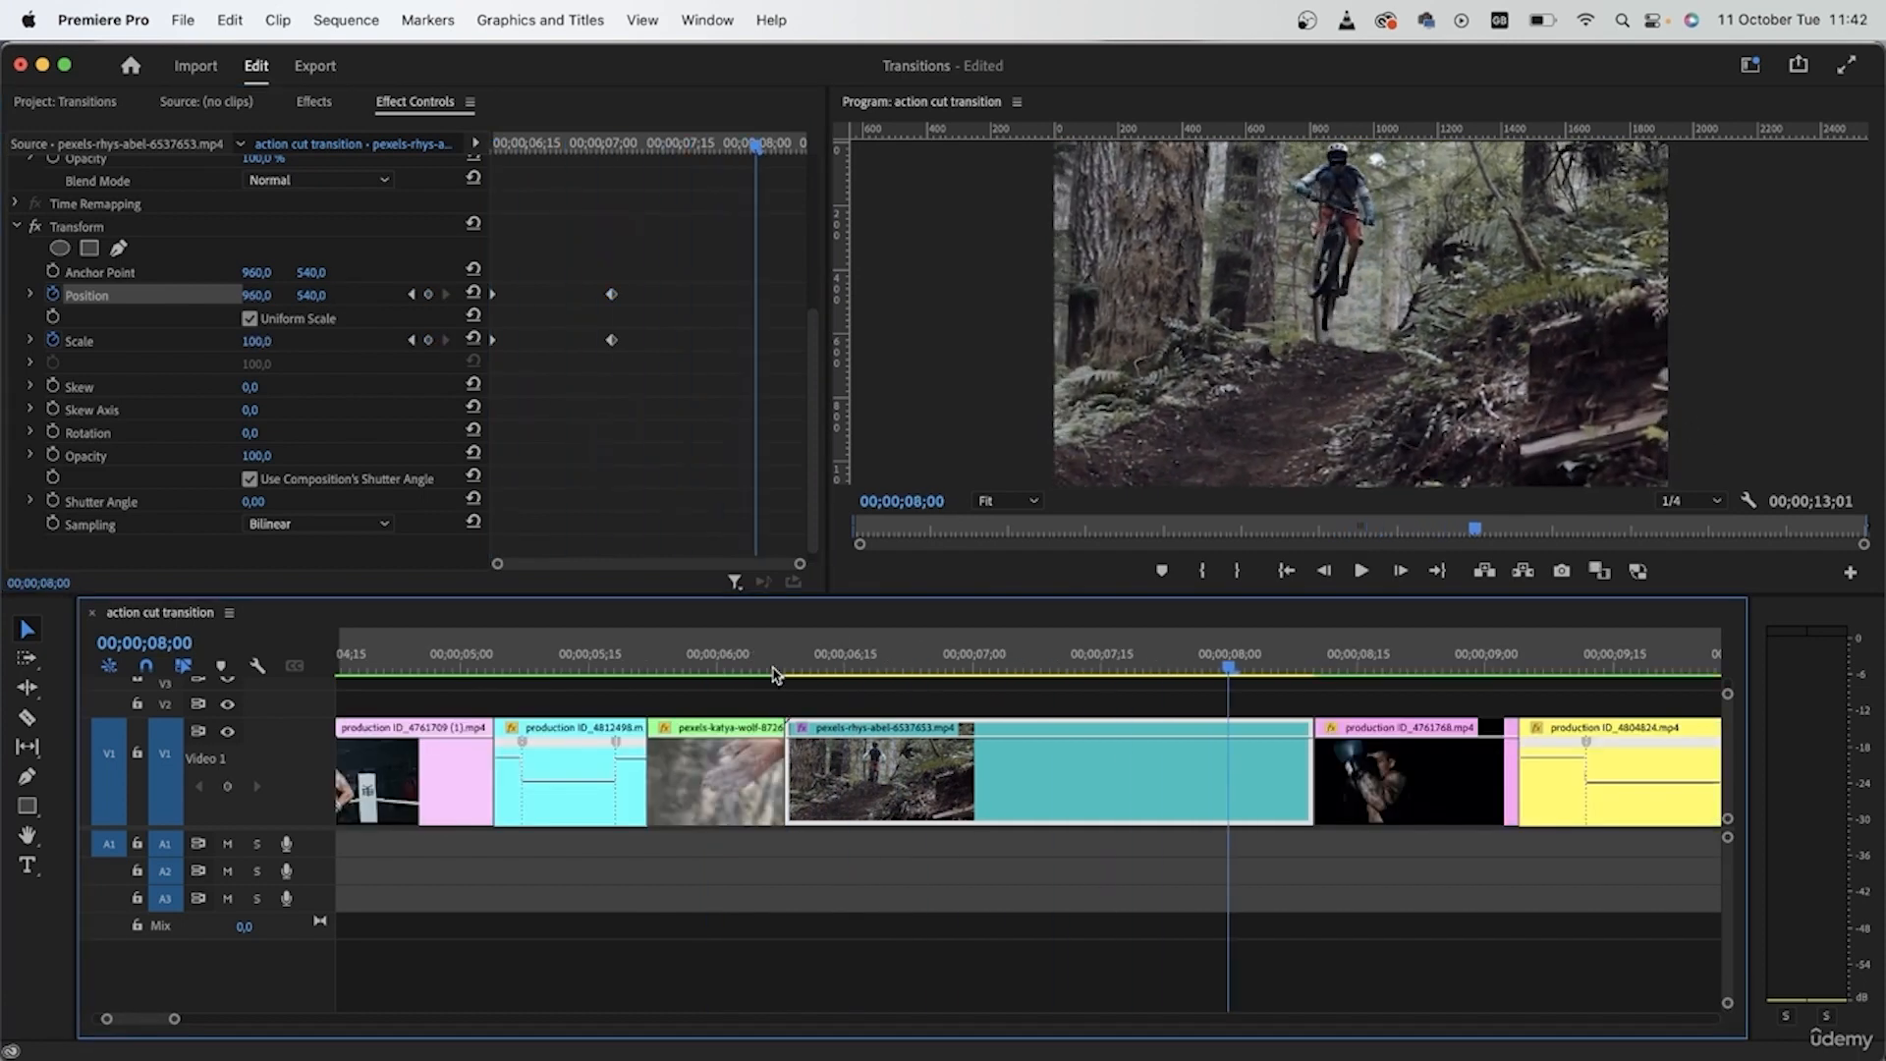
- Apply Ease In temporal interpolation to all the Transform Position and Scale keyframes
left_click(683, 359)
left_click_drag(679, 396, 432, 230)
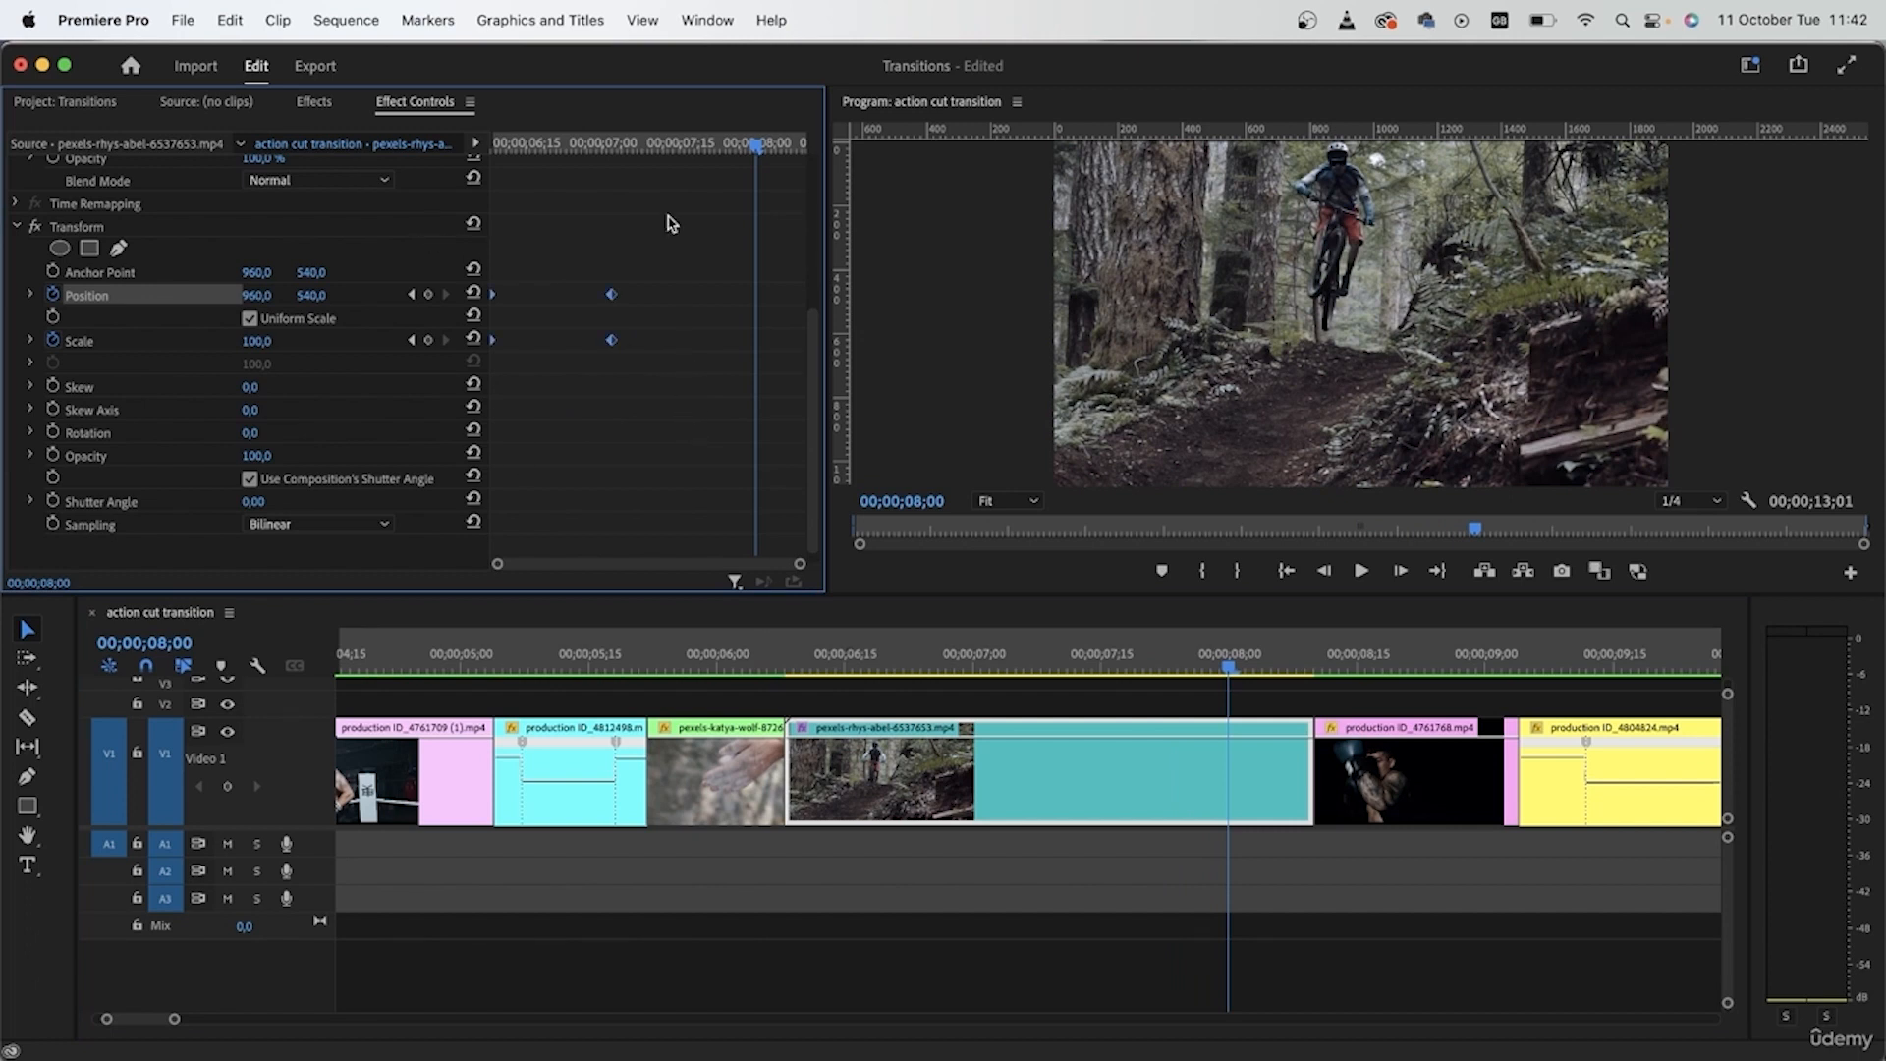
right_click(611, 344)
mouse_move(687, 559)
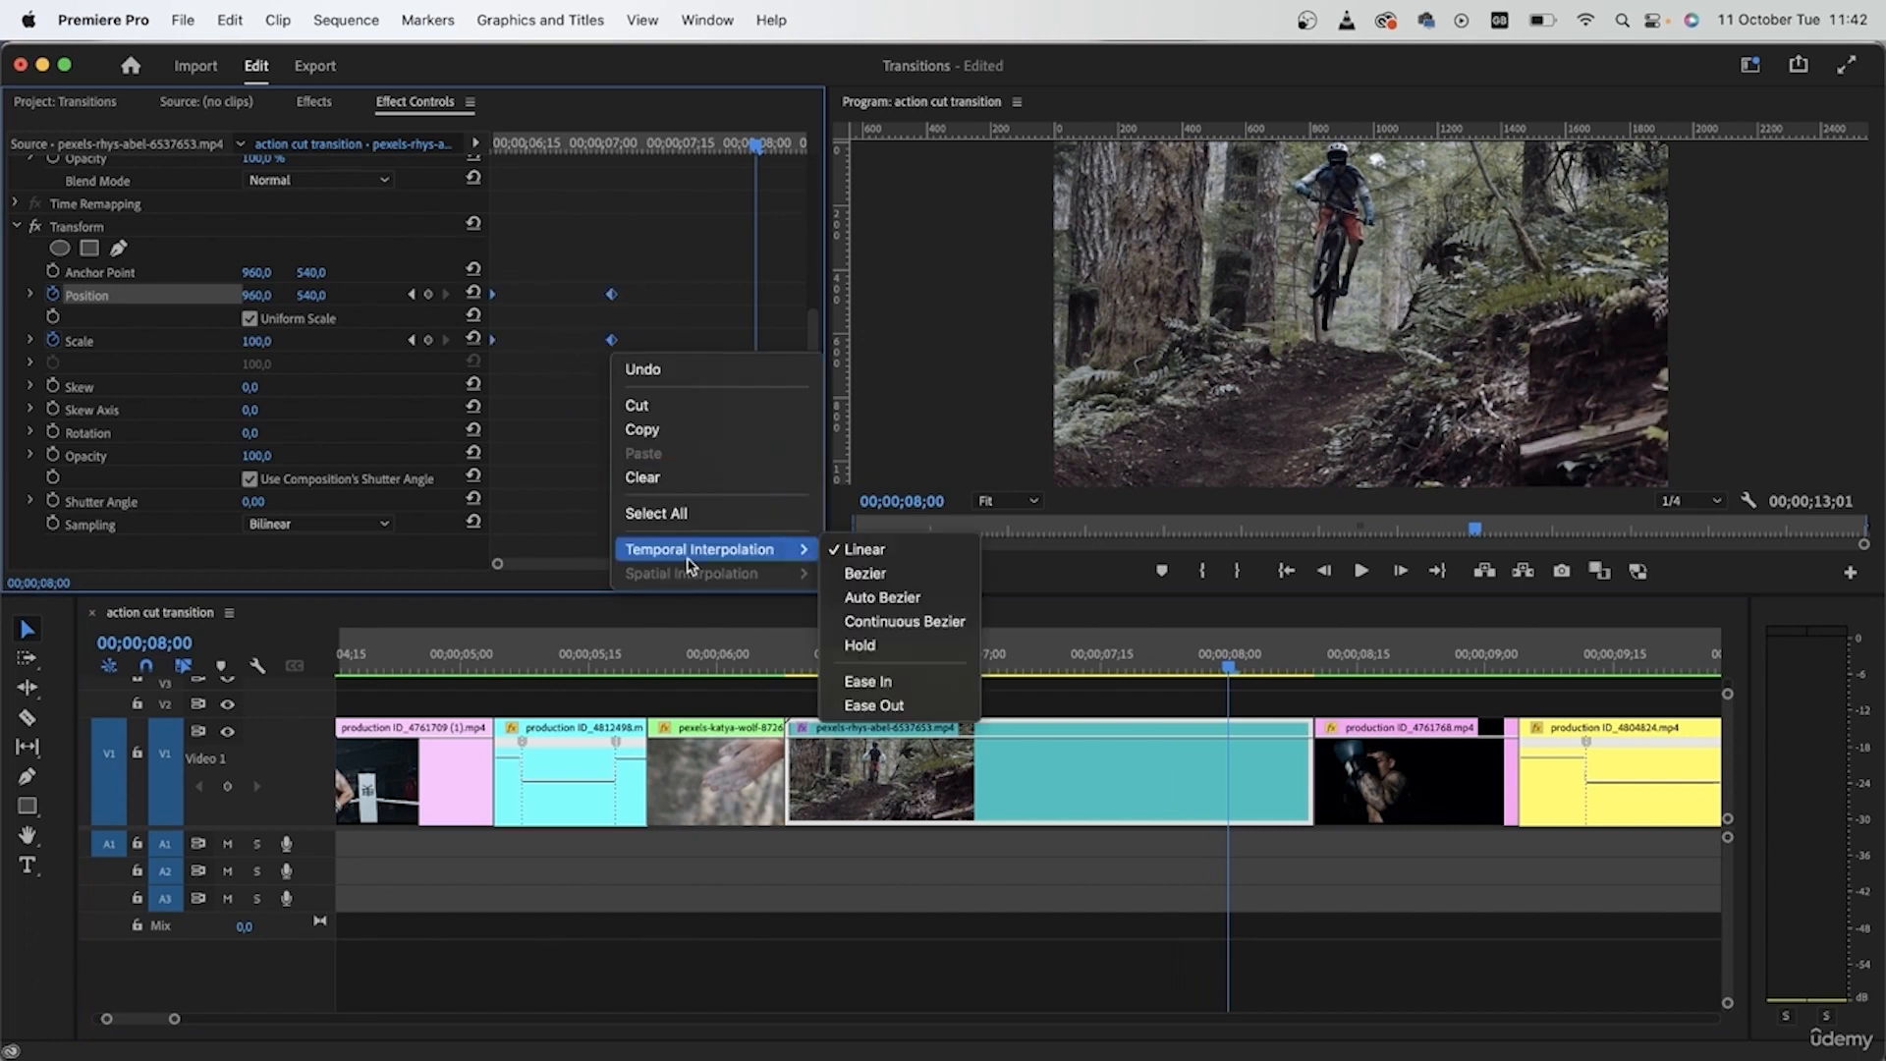
left_click(924, 687)
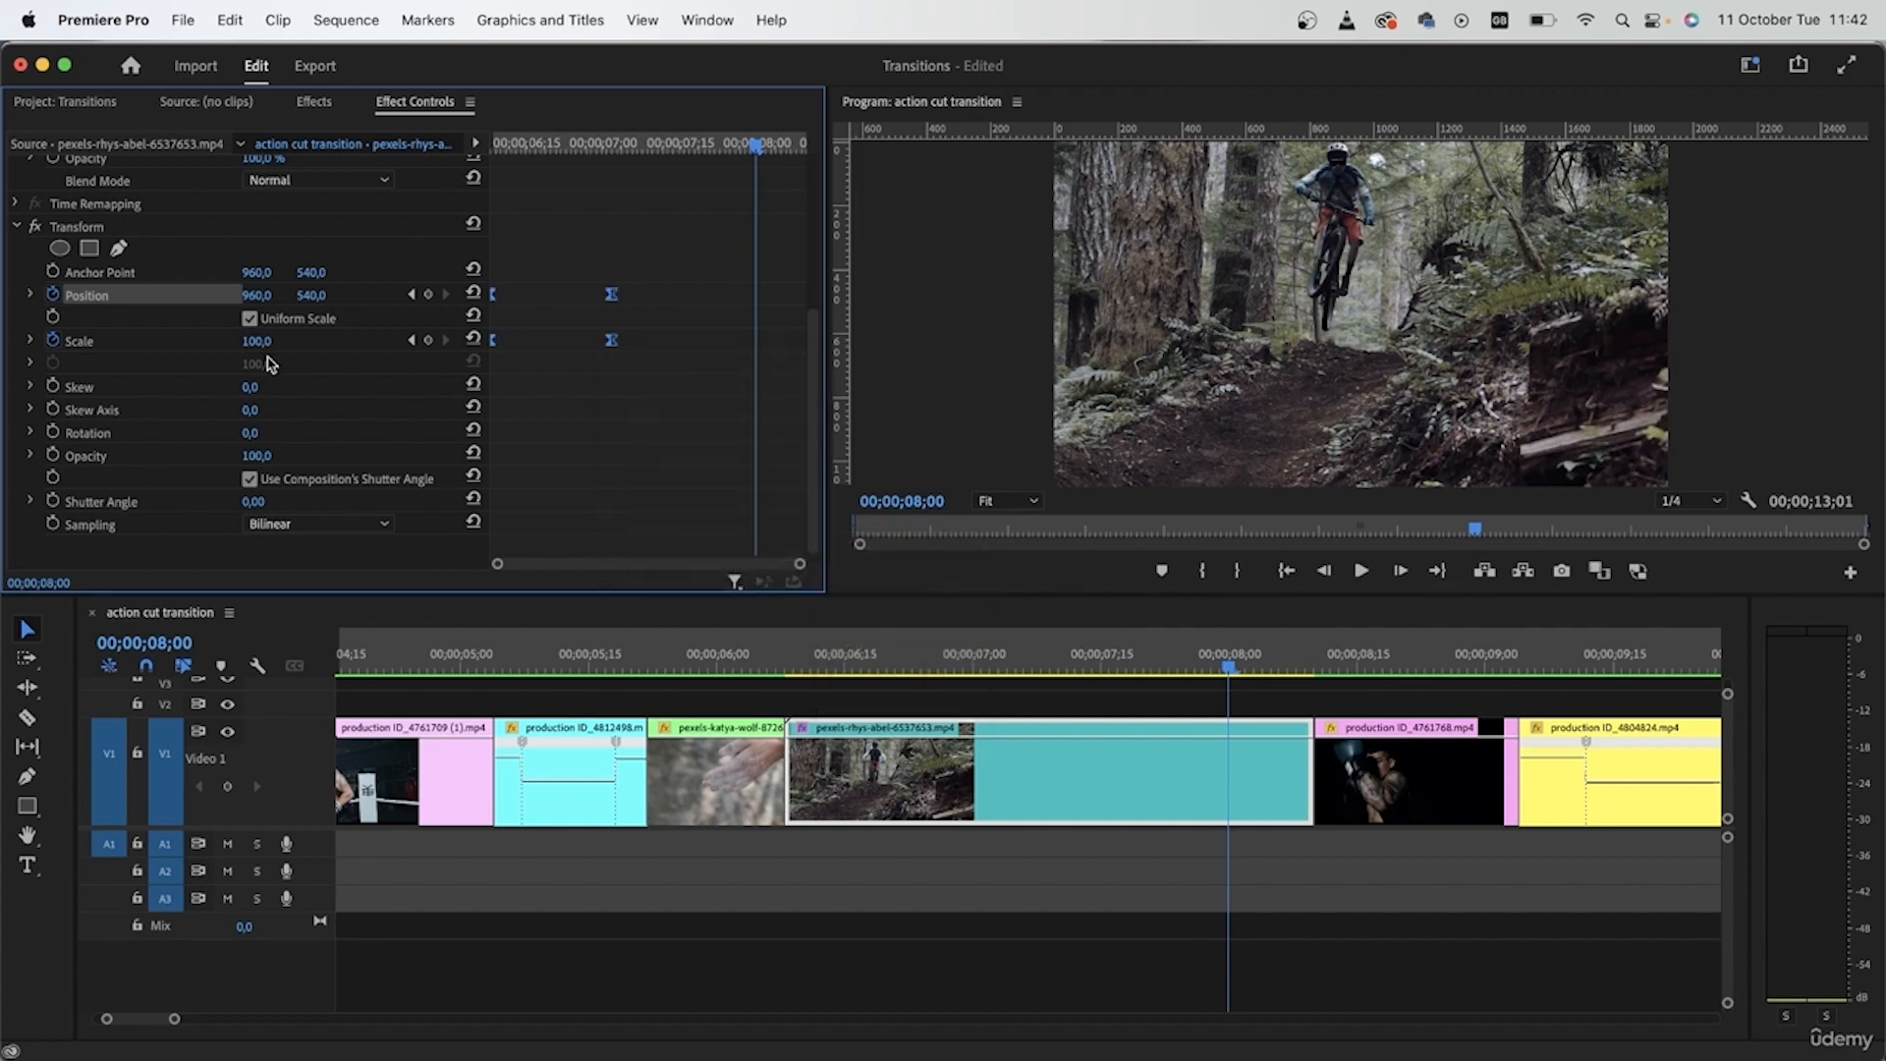
- Expand the Position and Scale velocity graphs and play the eased movement from the start of the biker clip
left_click(30, 295)
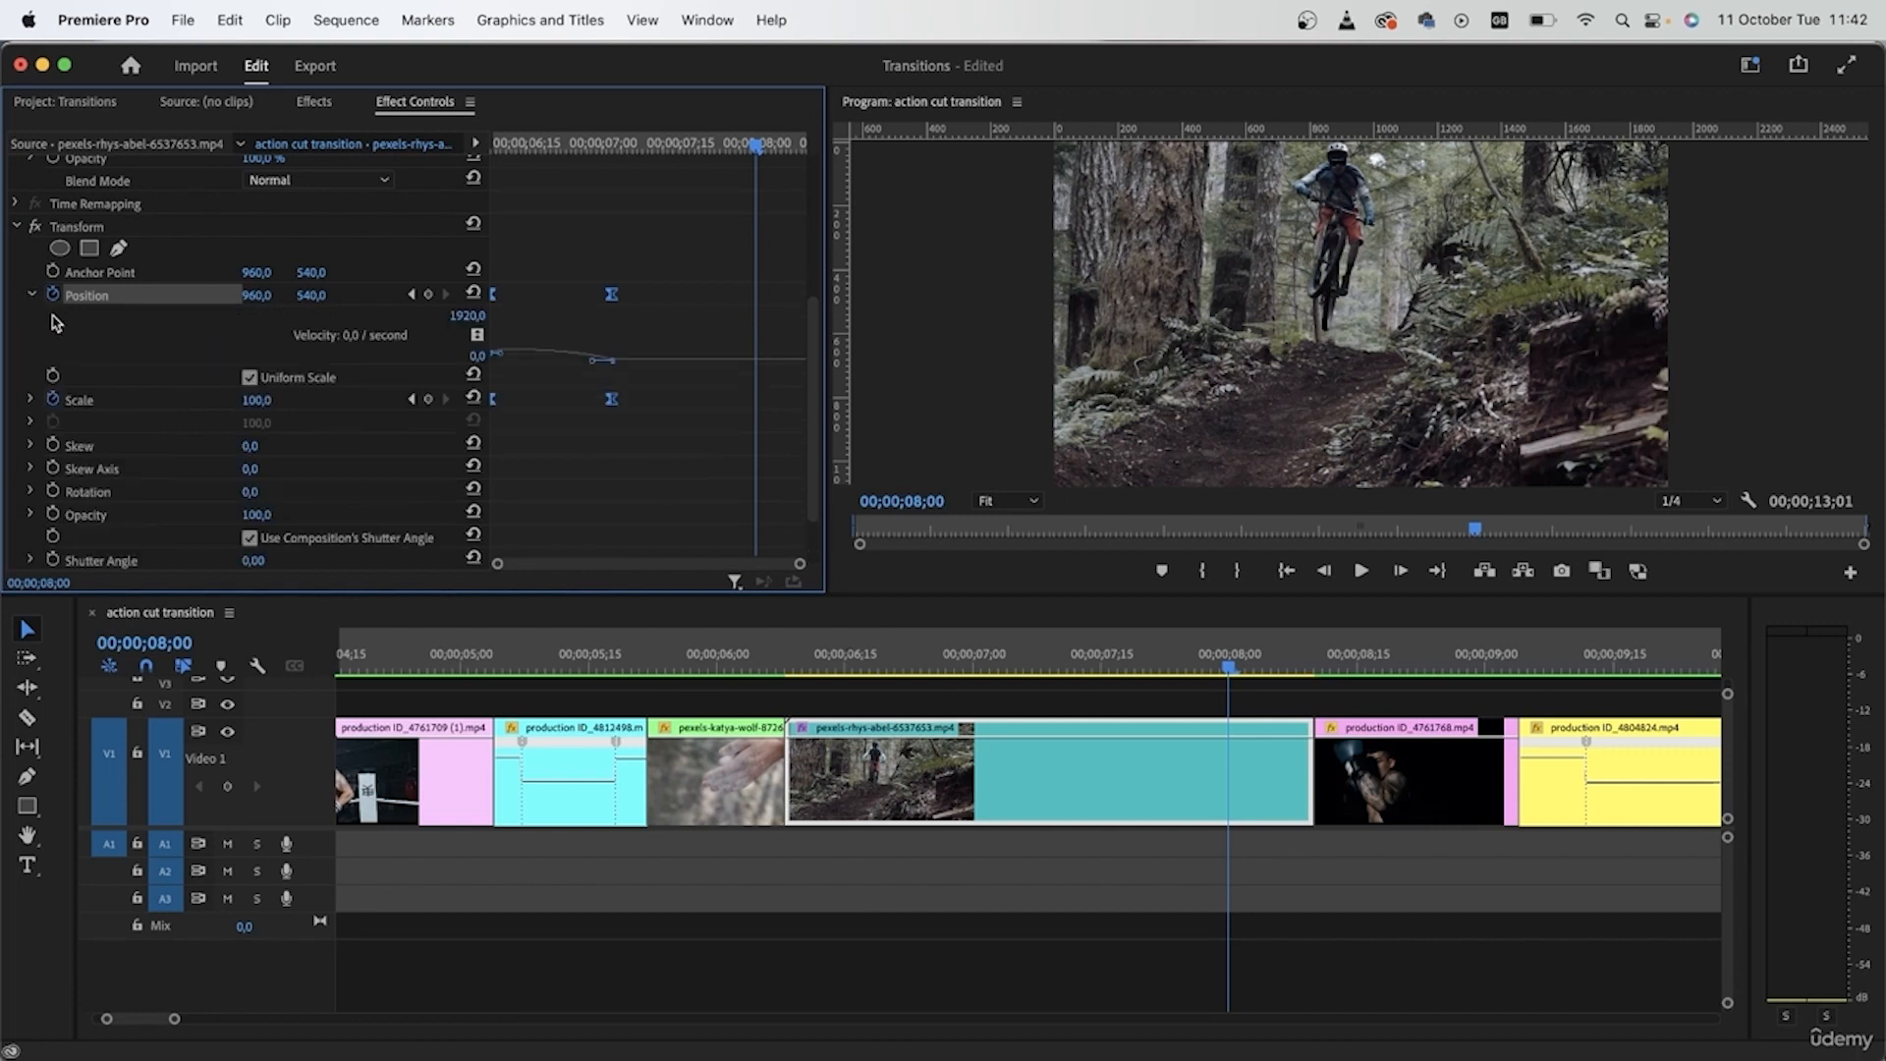
left_click(30, 398)
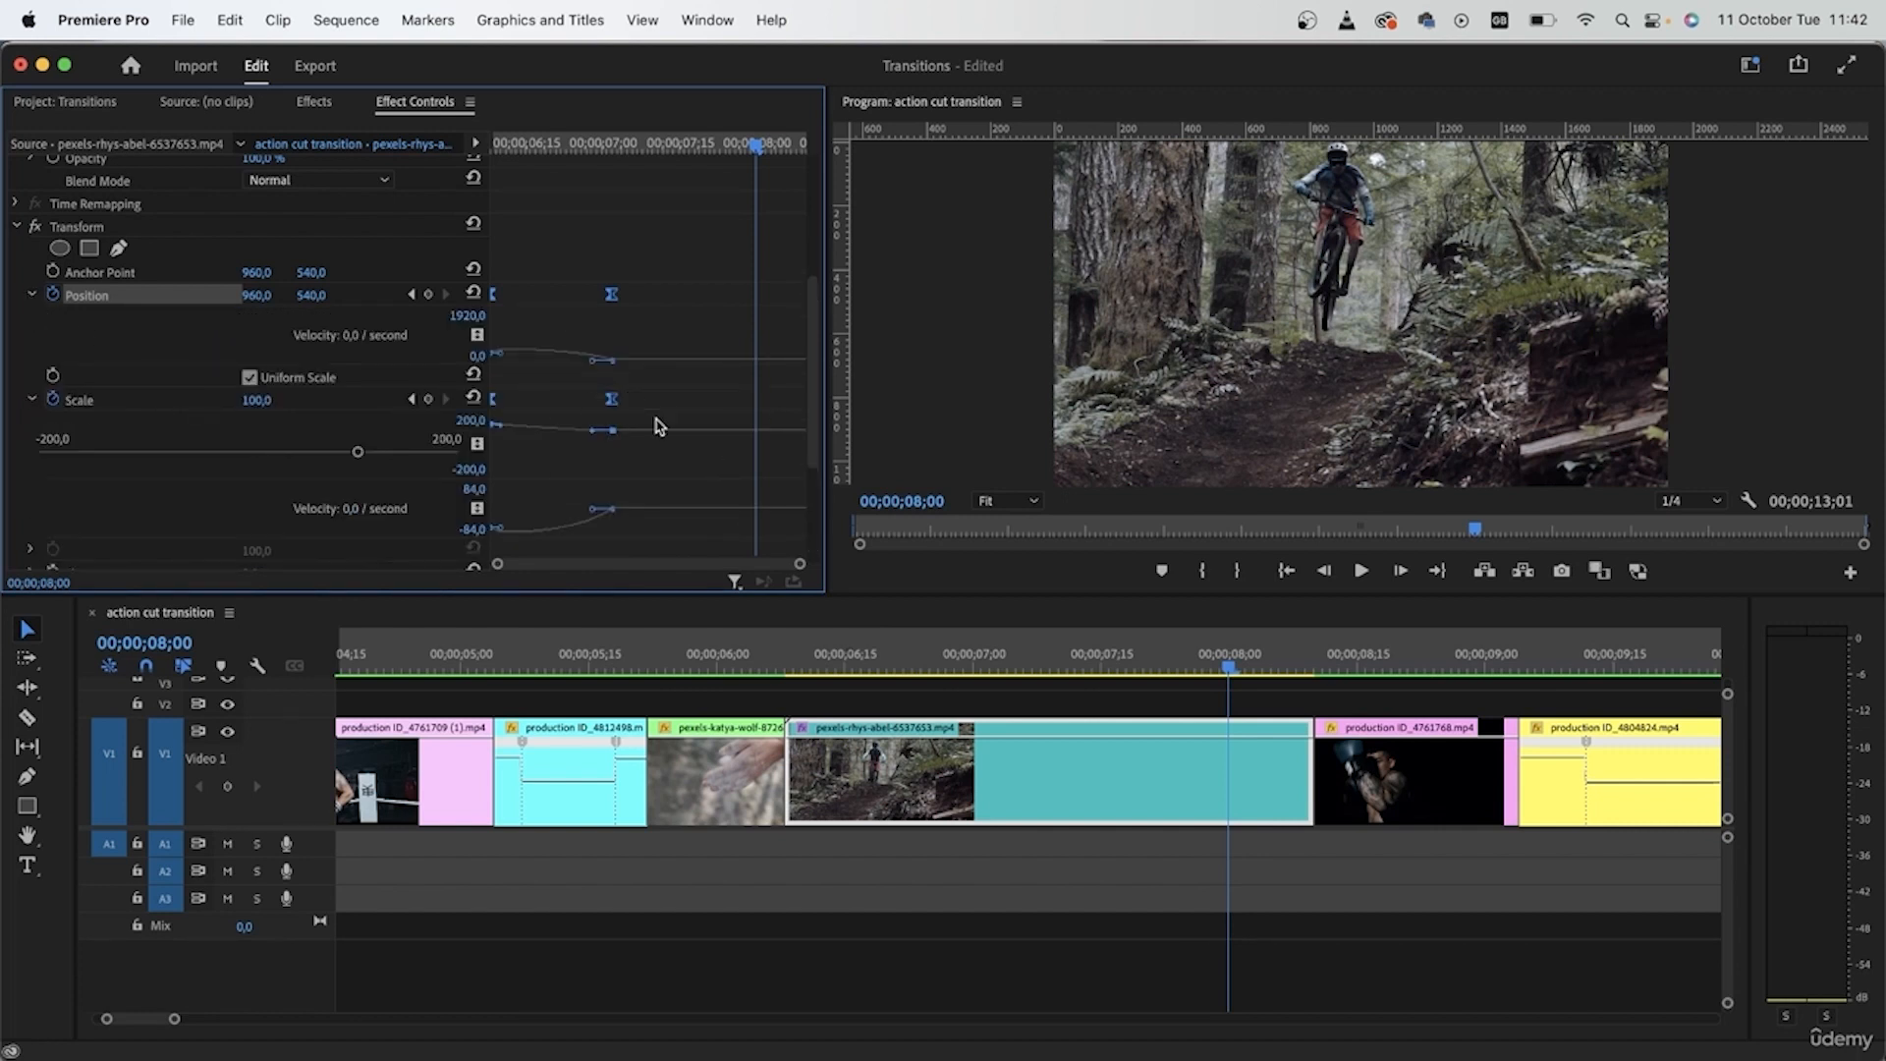
left_click_drag(755, 481, 429, 467)
left_click_drag(539, 147, 517, 147)
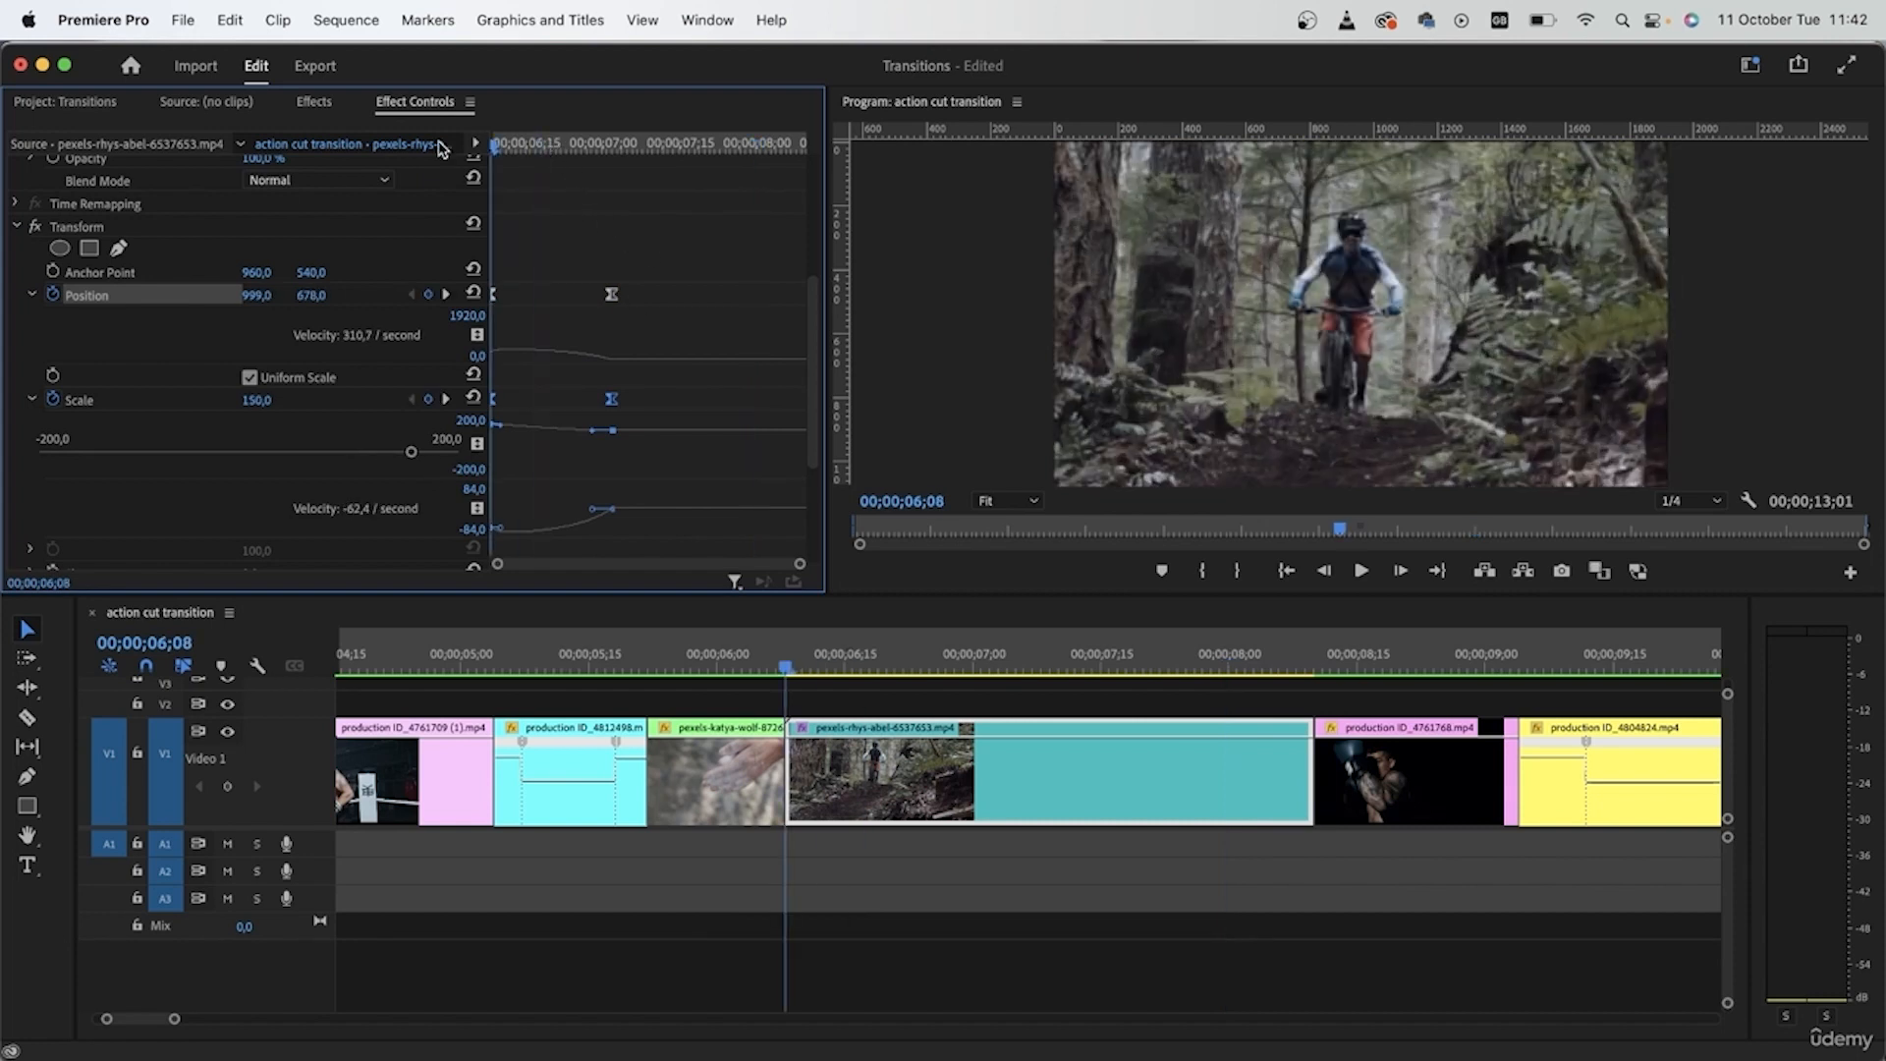
key("space")
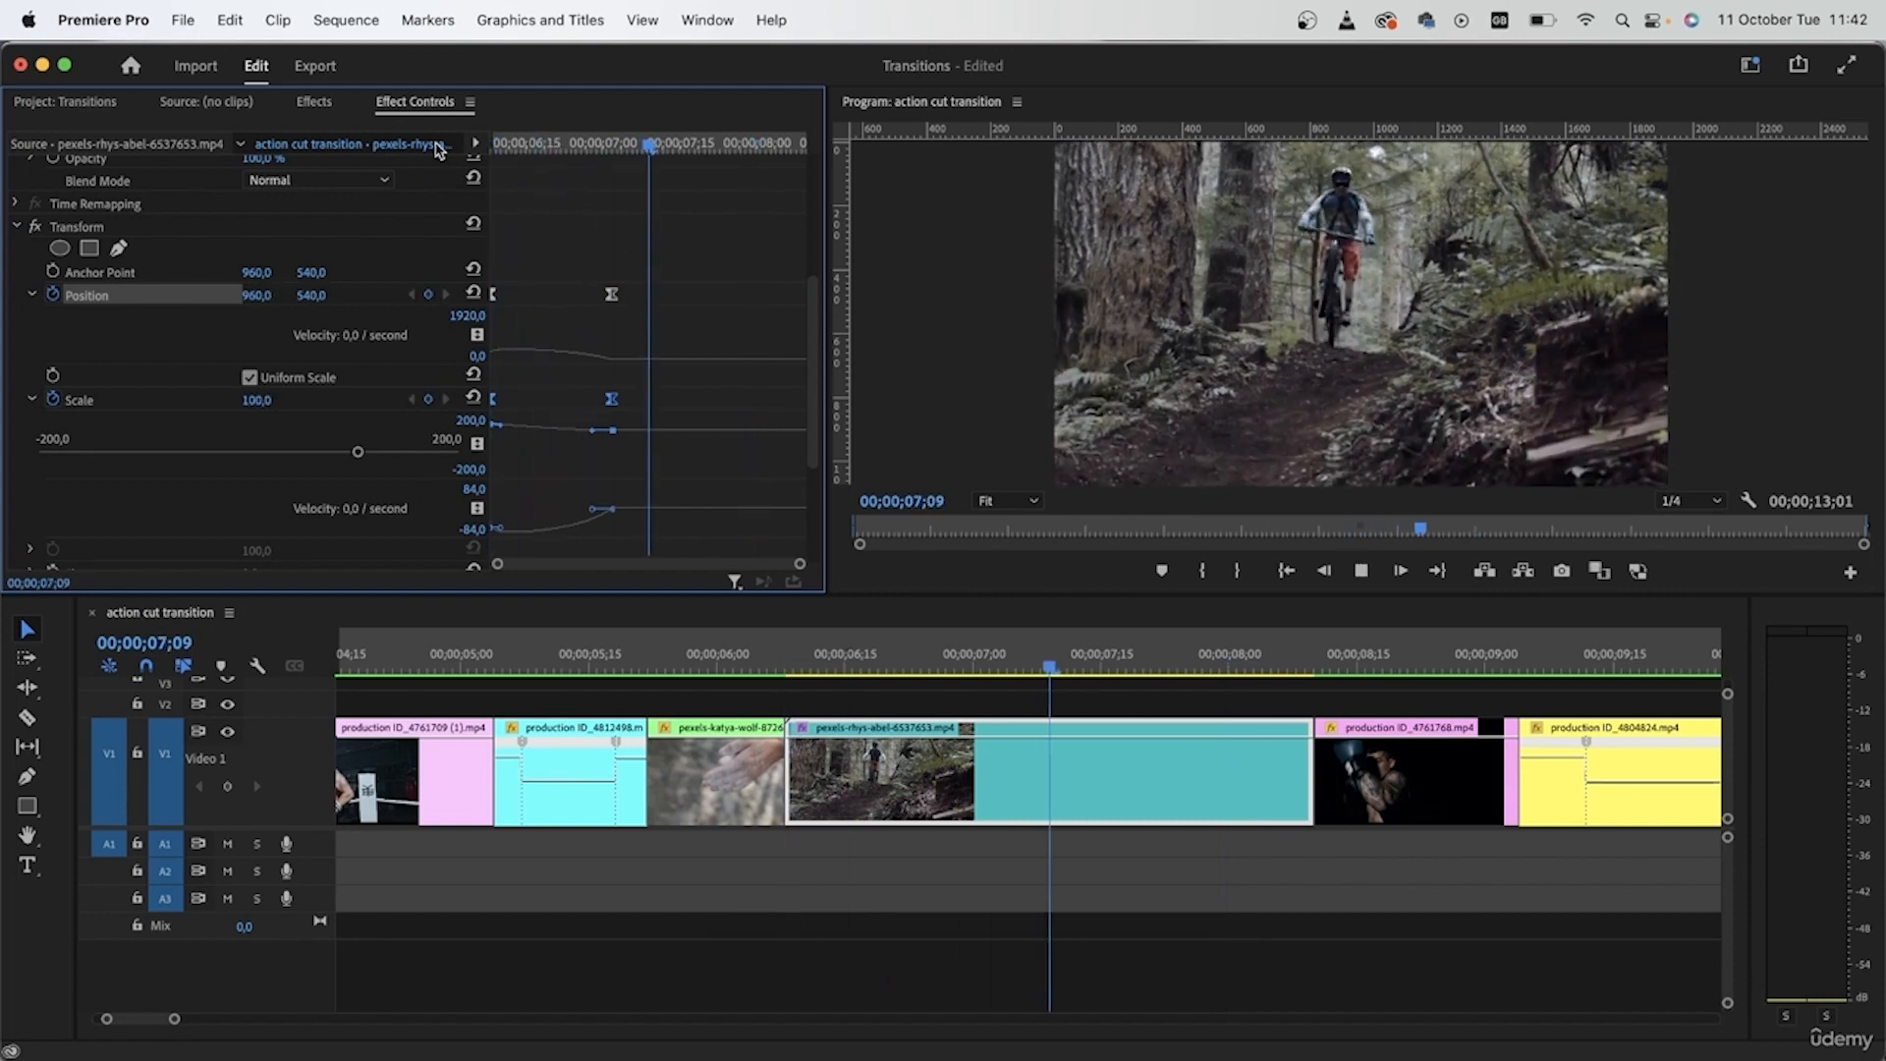
key("space")
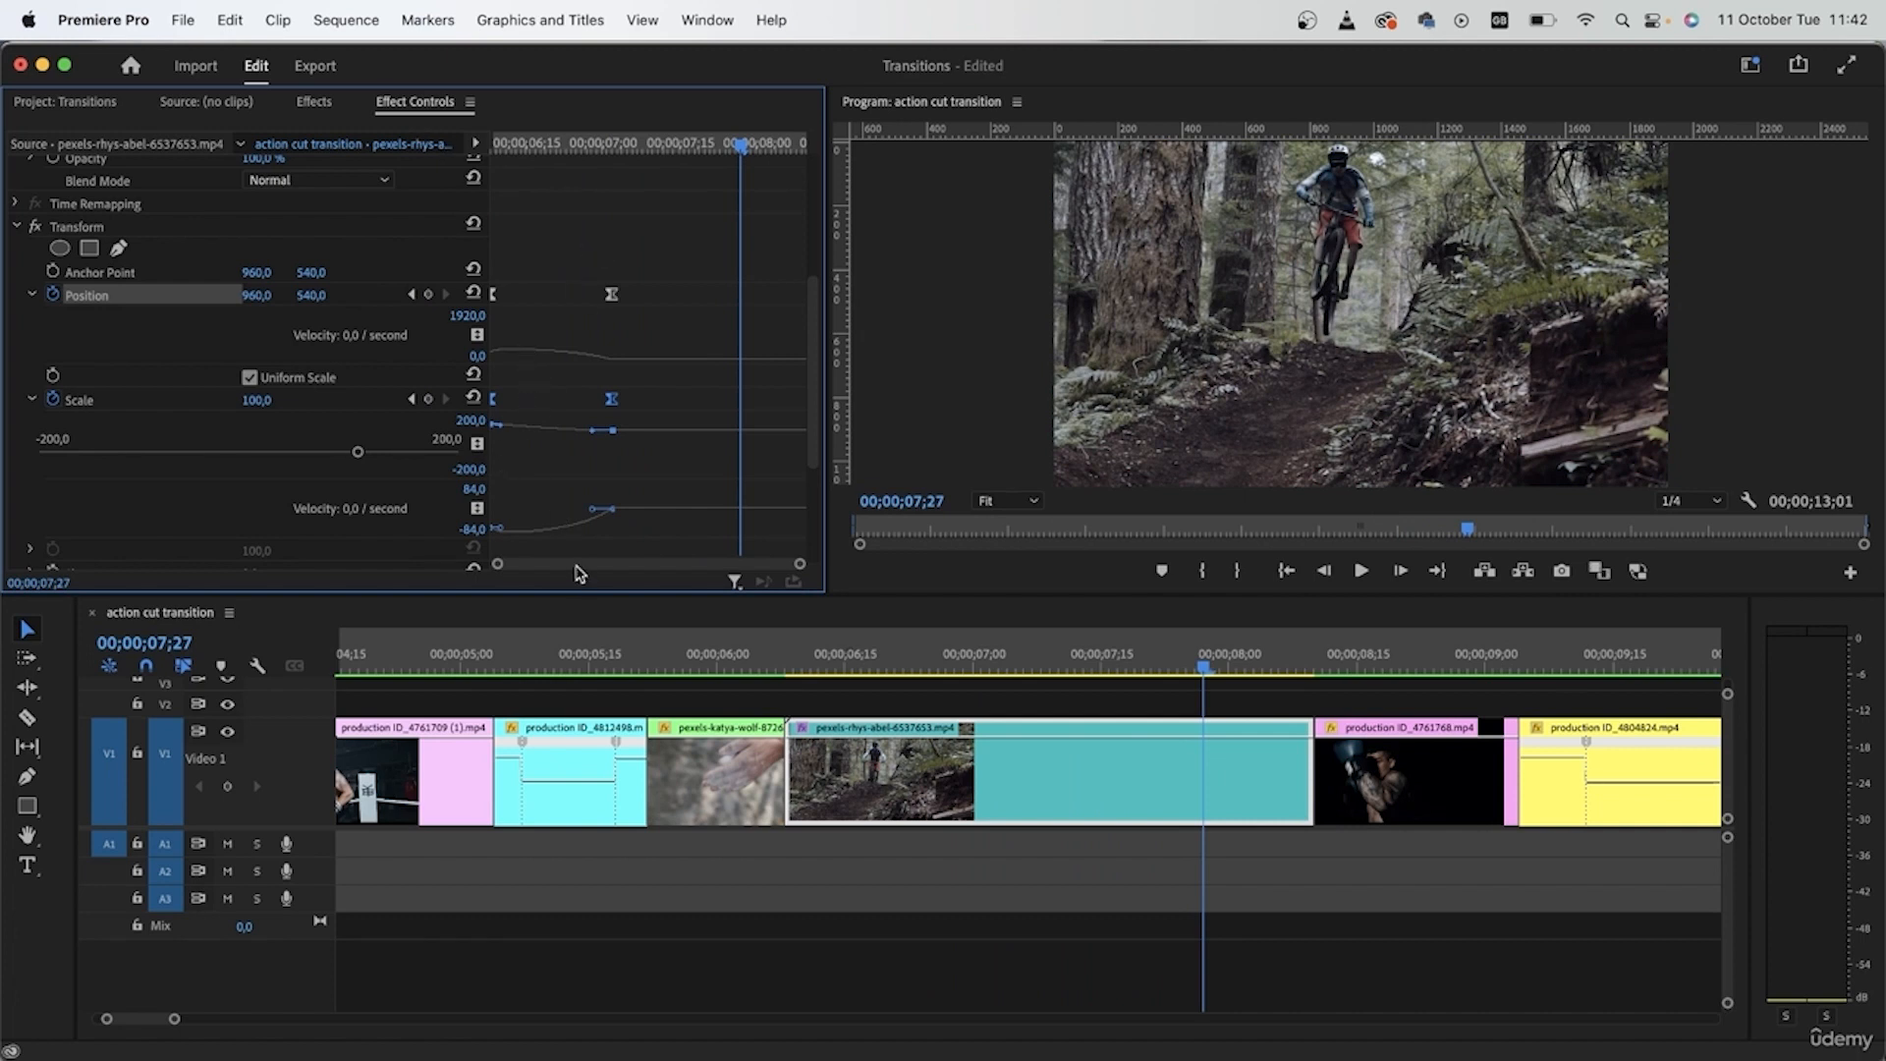
- Reshape the Position and Scale velocity curves so the movement starts fast and slows gradually, and scrub to the clip's end
left_click_drag(500, 358, 546, 369)
left_click(612, 400)
left_click_drag(591, 432, 538, 434)
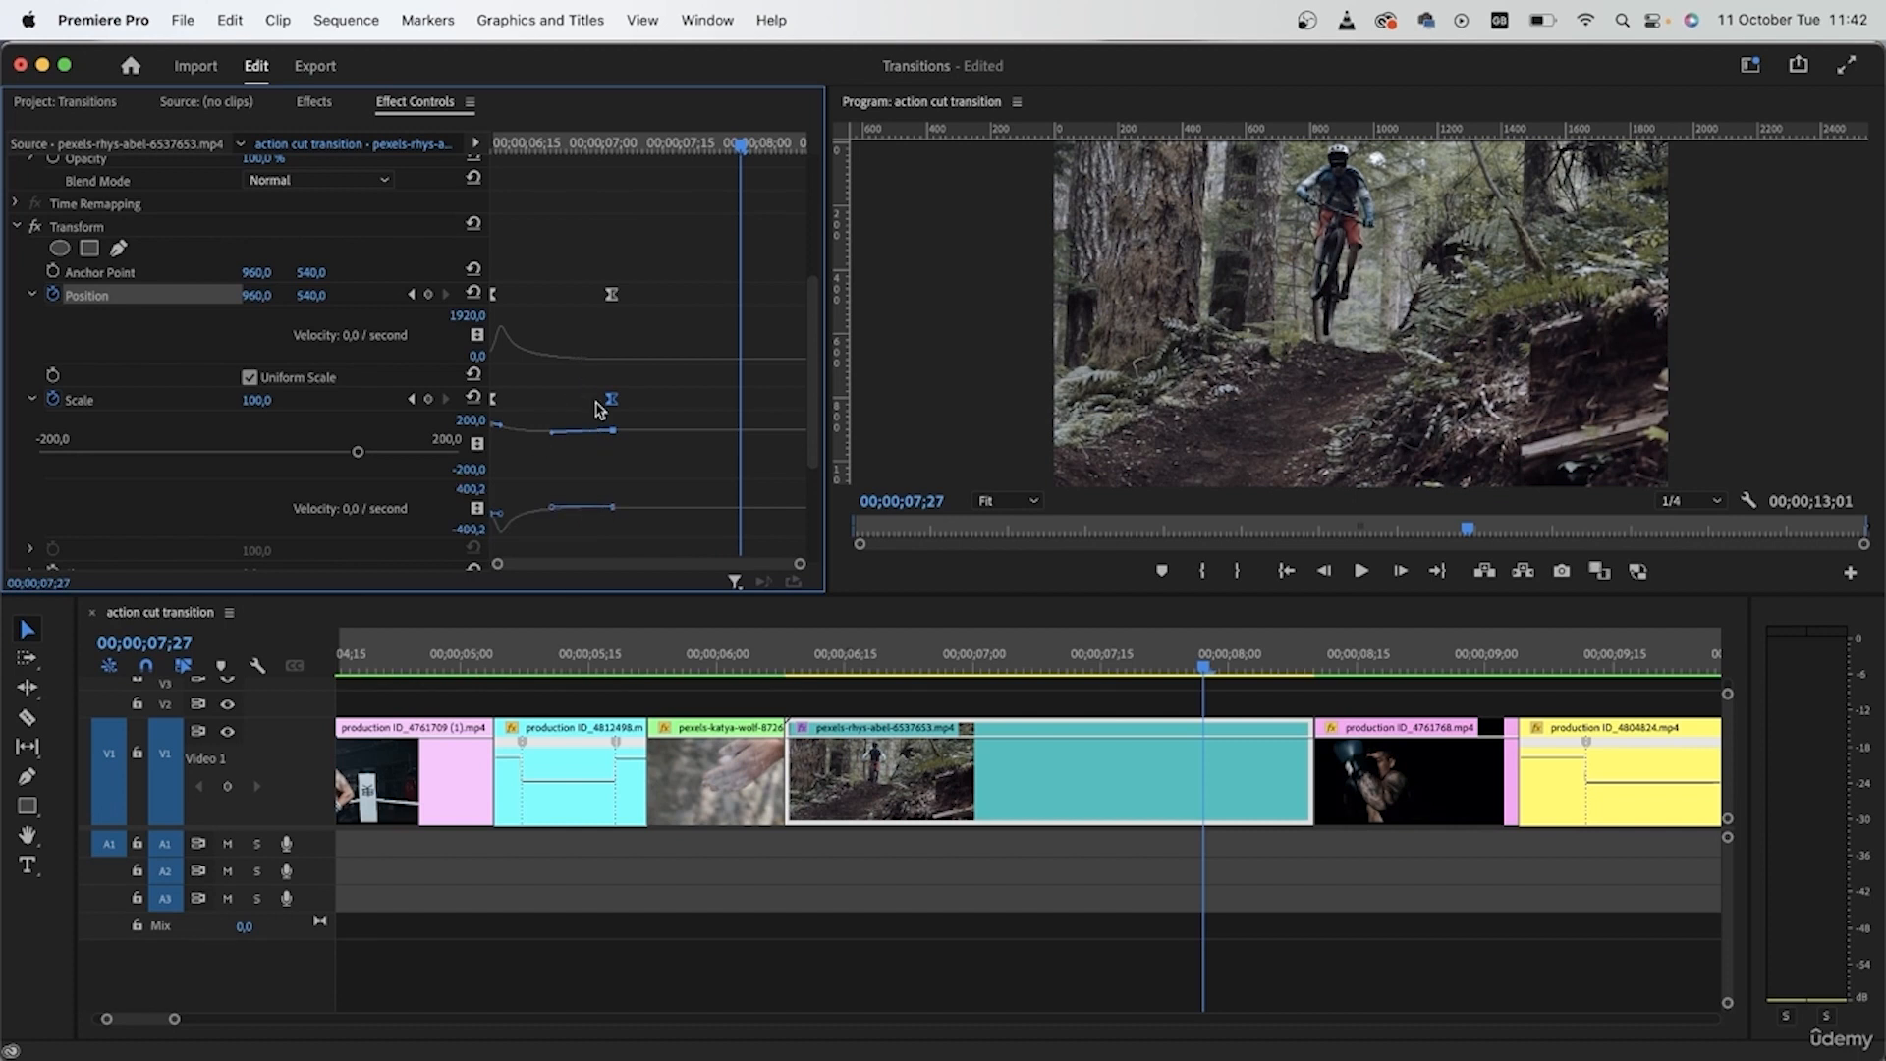
scroll(685, 339, "up", 2)
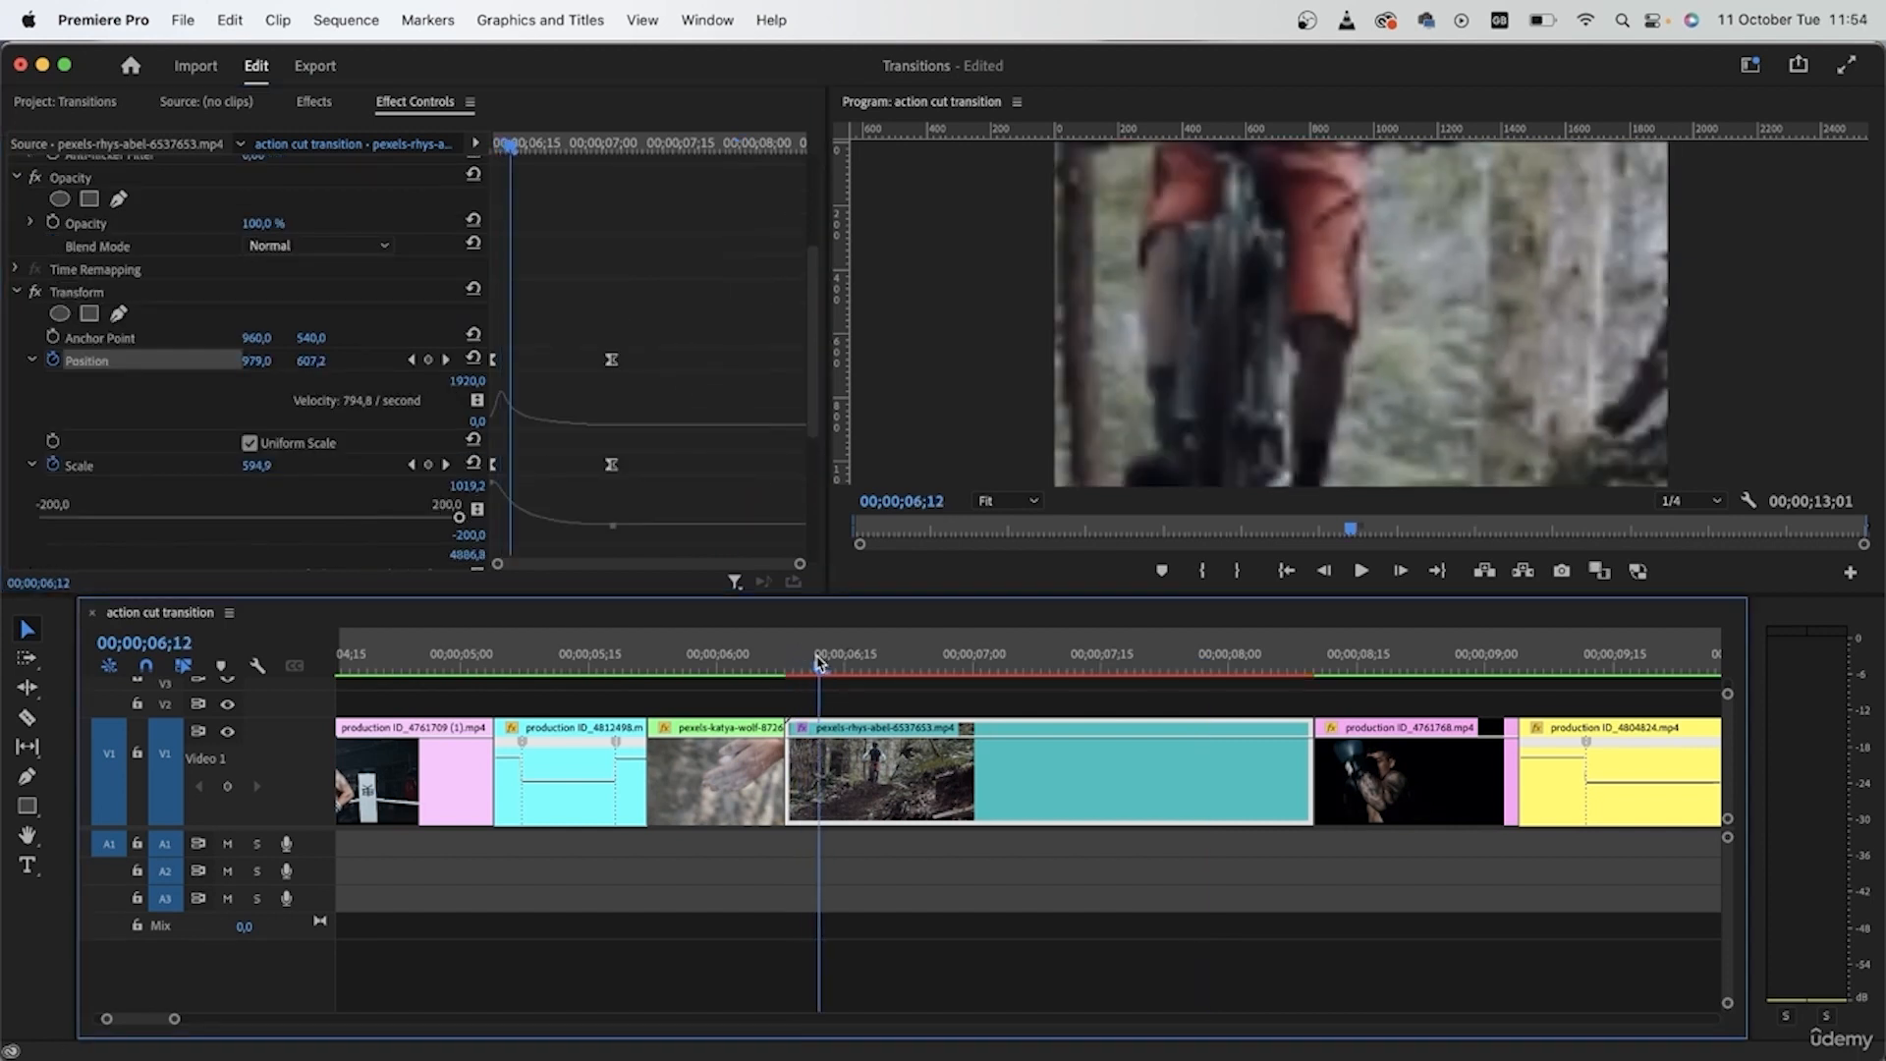
left_click_drag(821, 678, 1306, 752)
- Apply the Transform effect to the boxing clip production ID_4761709 (1).mp4, with the playhead at its start, 00;00;04;03
scroll(1019, 836, "left", 8)
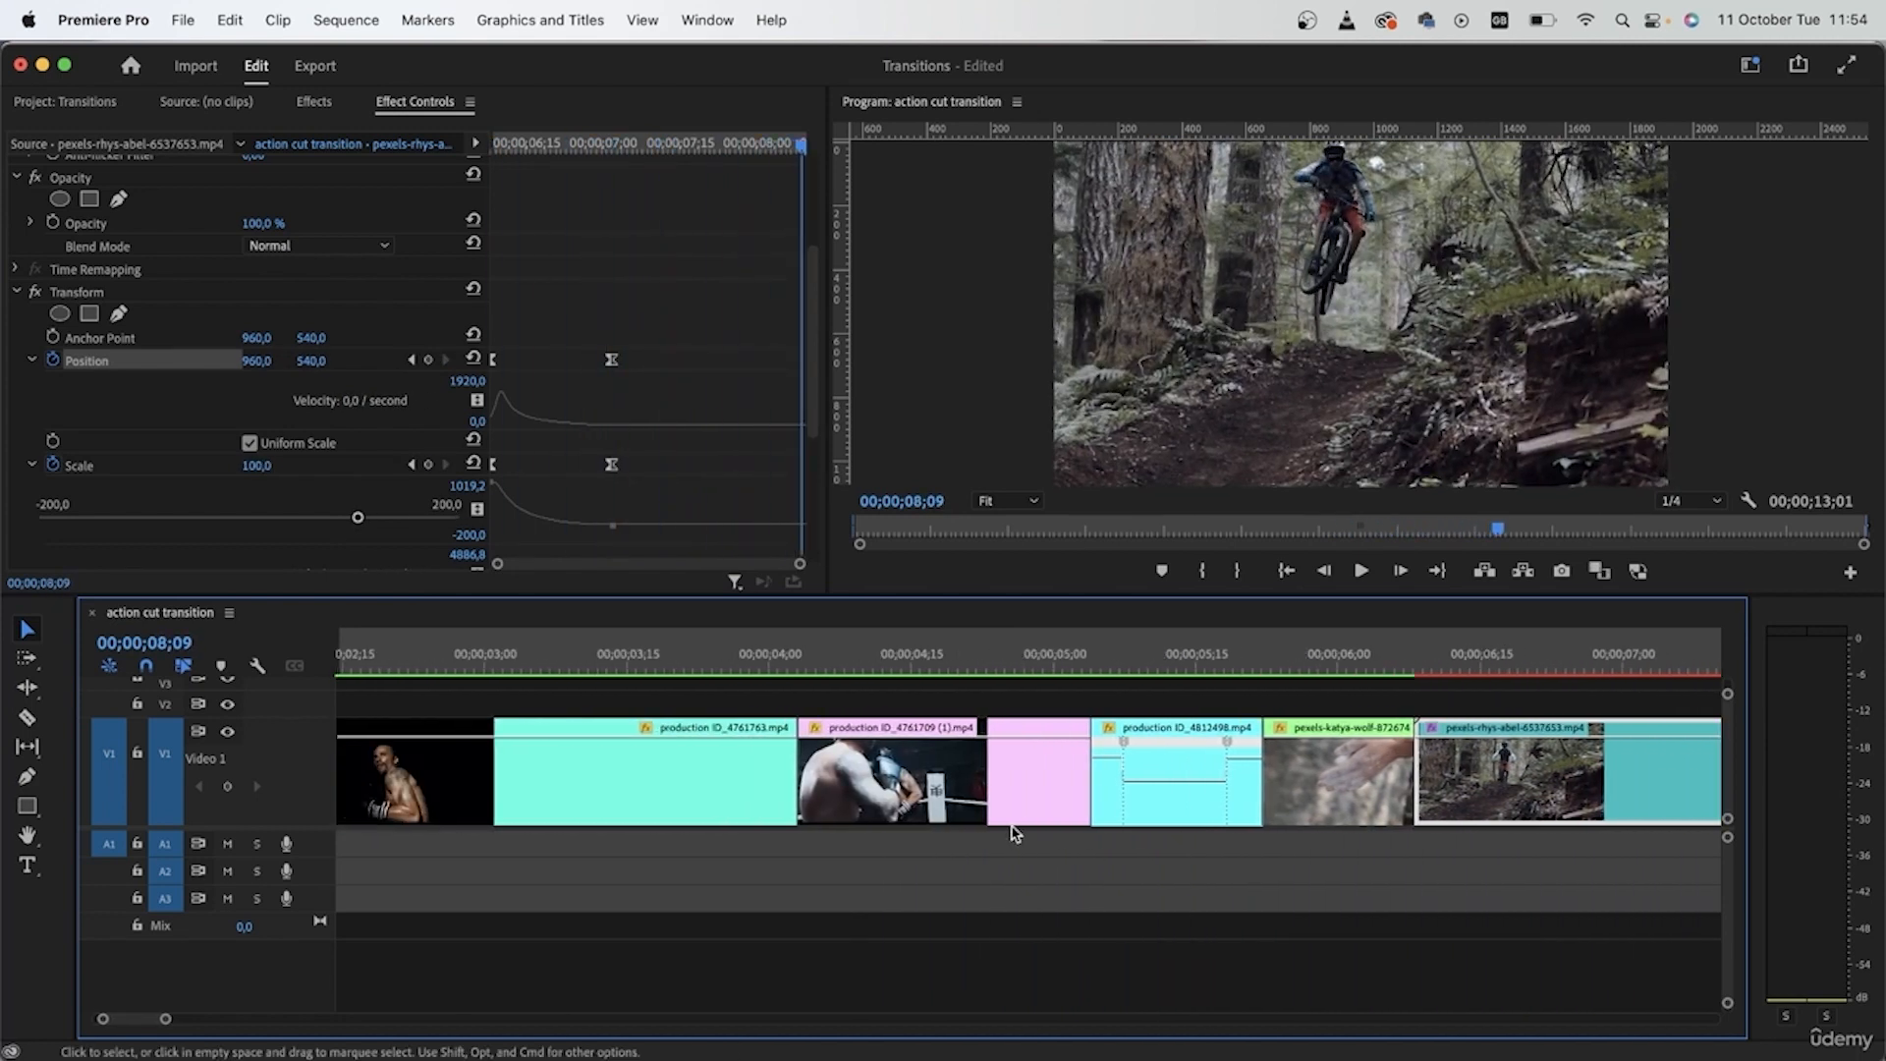
left_click_drag(1290, 650, 1120, 732)
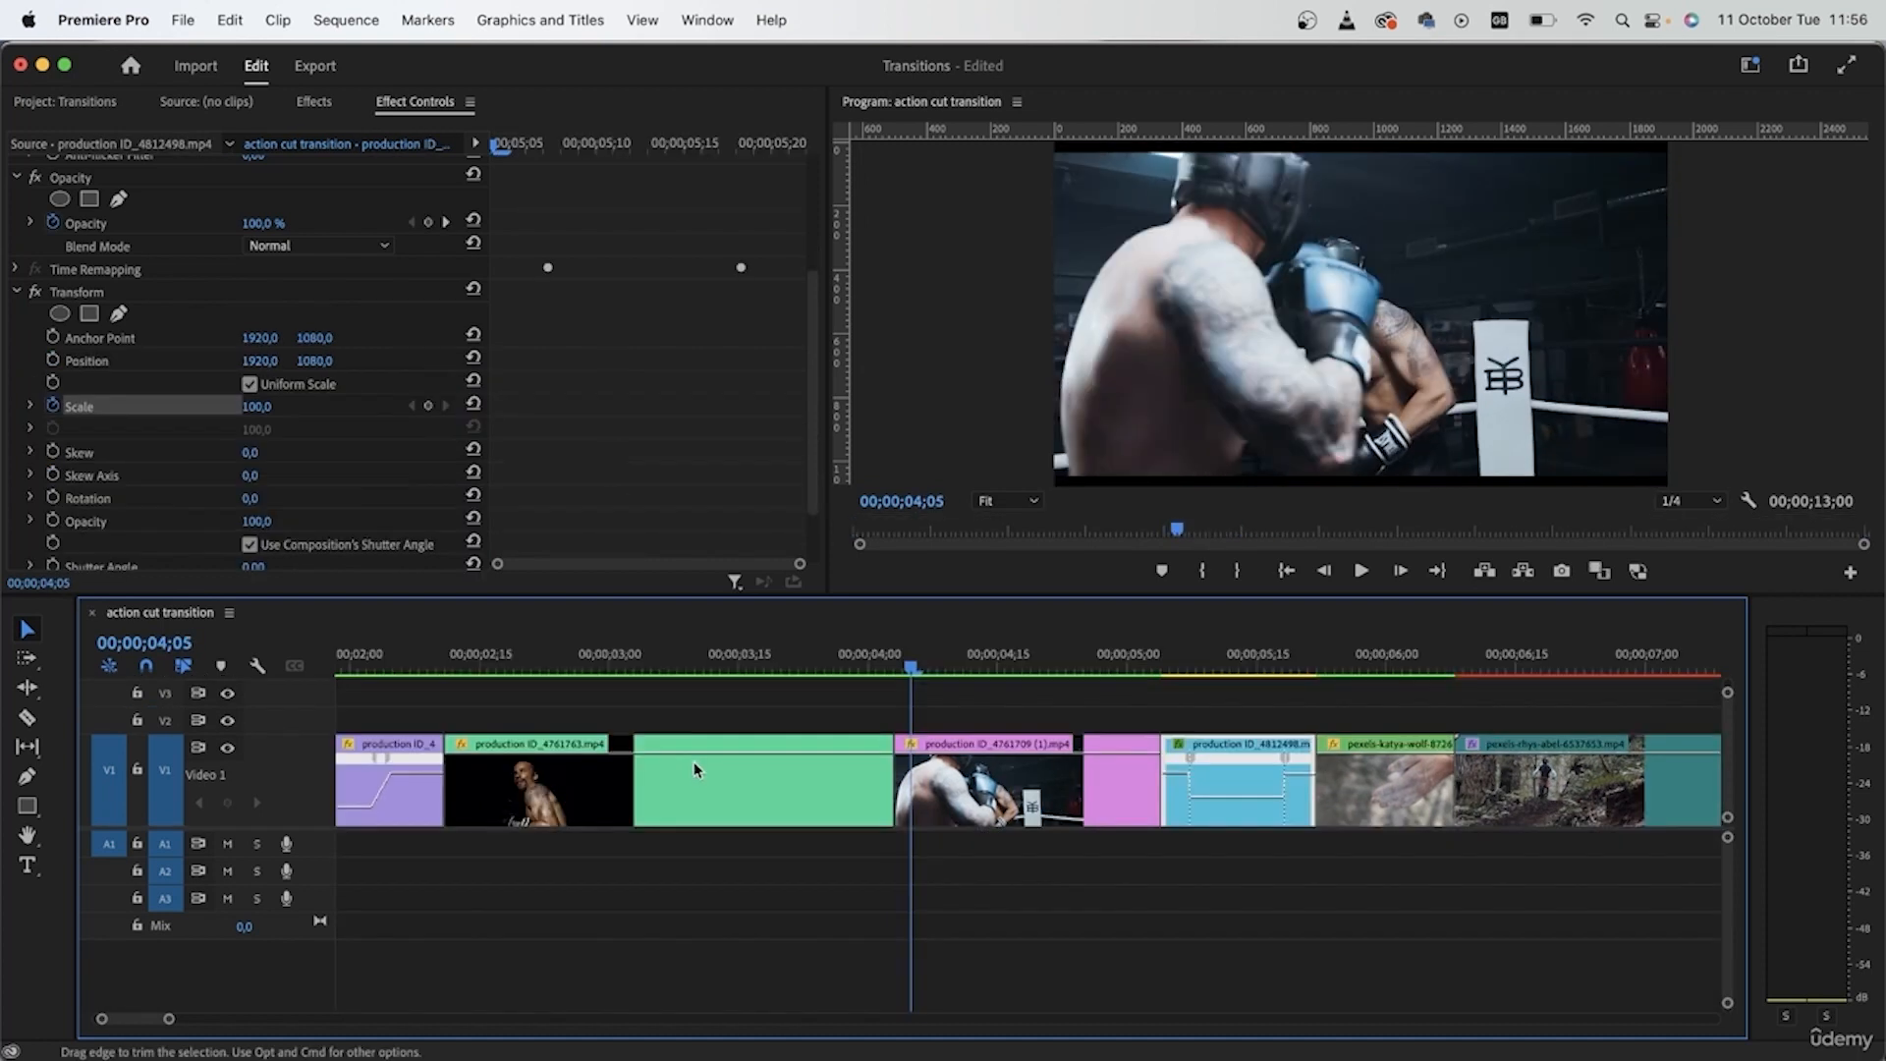
key("super+equal")
left_click_drag(912, 674, 893, 674)
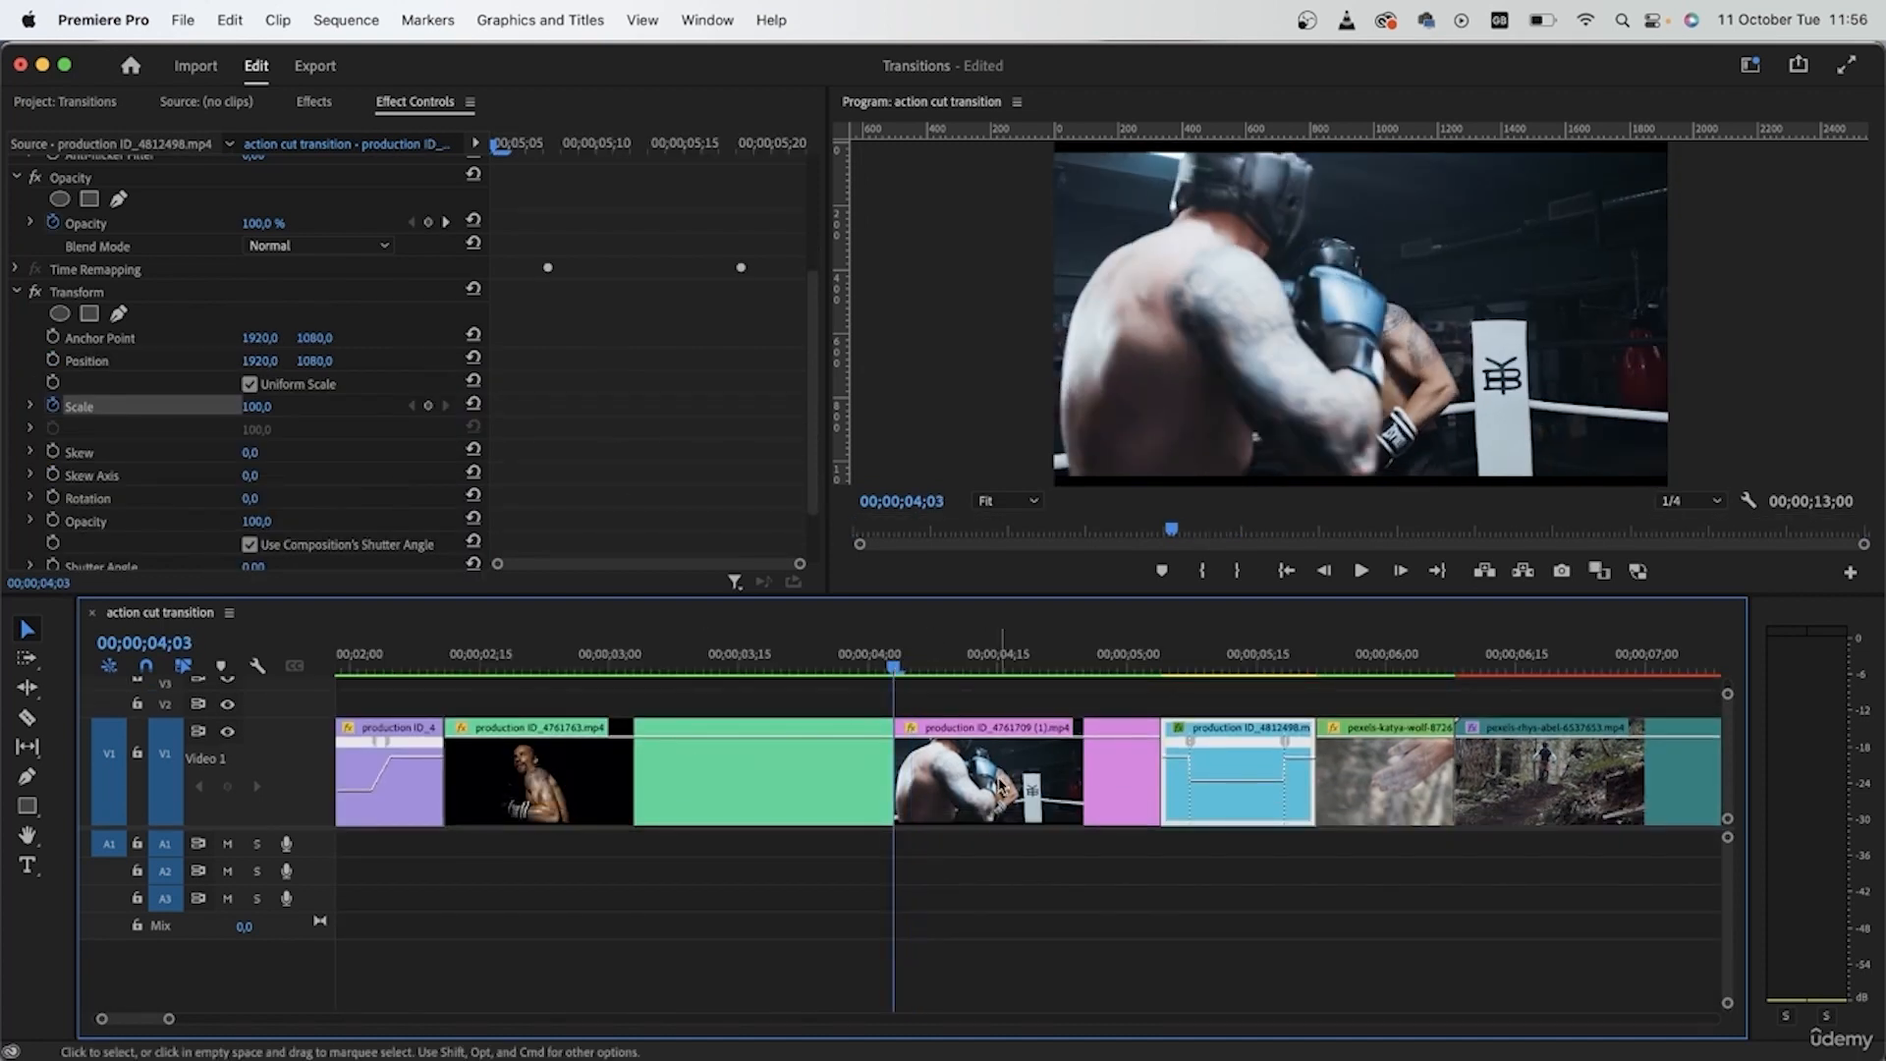
left_click(1000, 801)
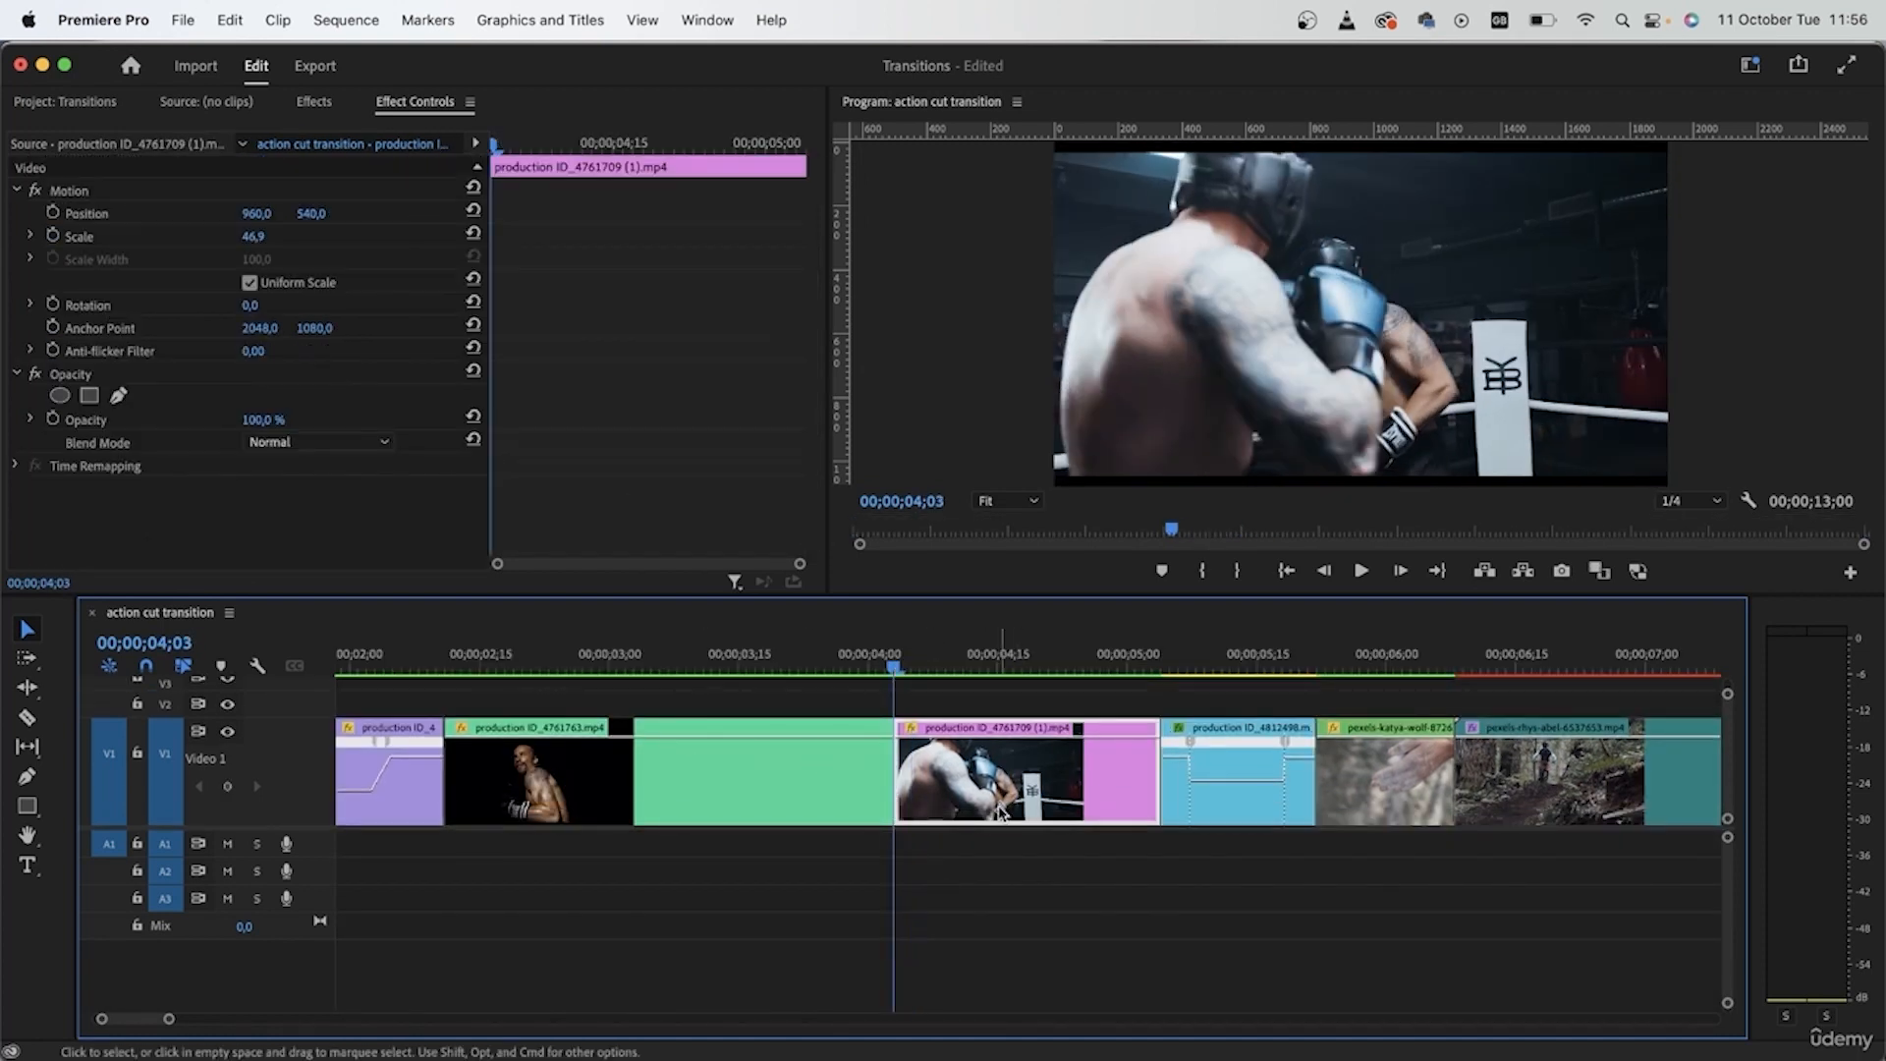
left_click(327, 101)
left_click_drag(144, 297, 986, 815)
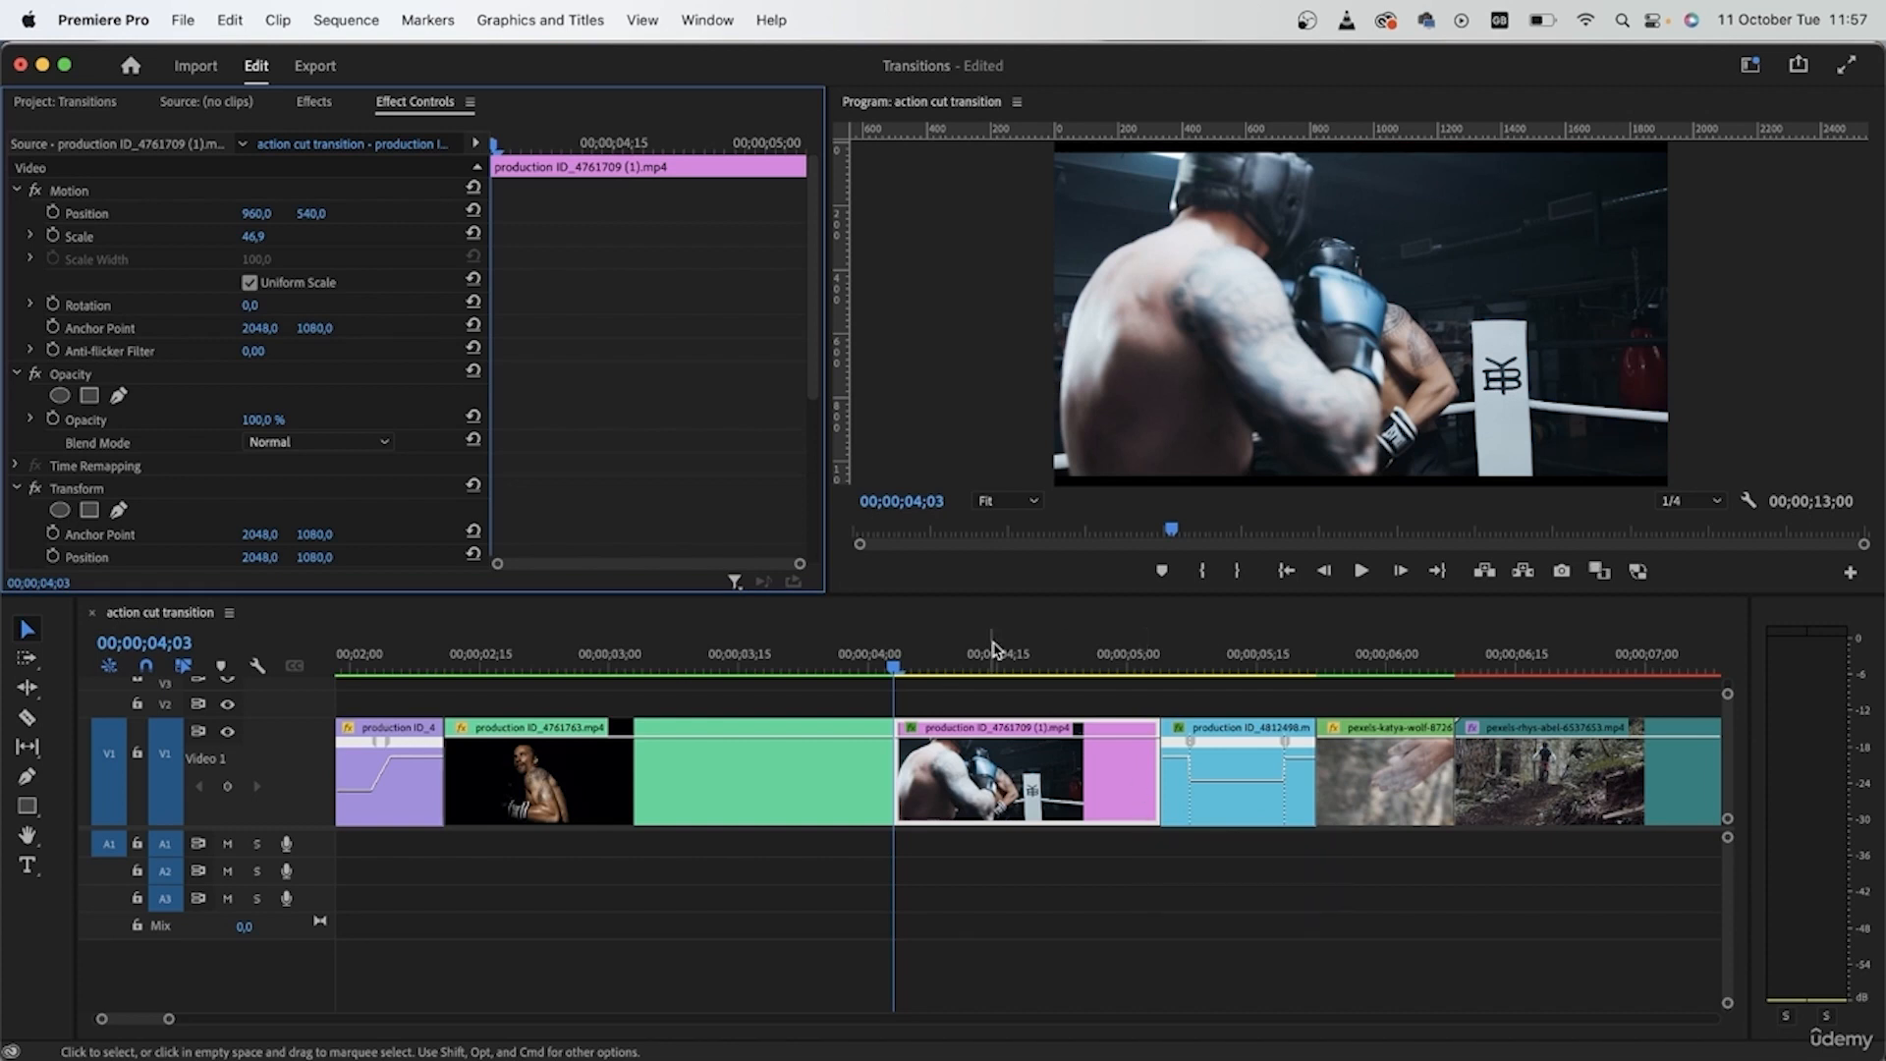
- Keyframe the boxing clip's Transform Scale at 100 at its start and enter a new Scale value at its end, 00;00;05;04
scroll(535, 396, "down", 6)
left_click(69, 328)
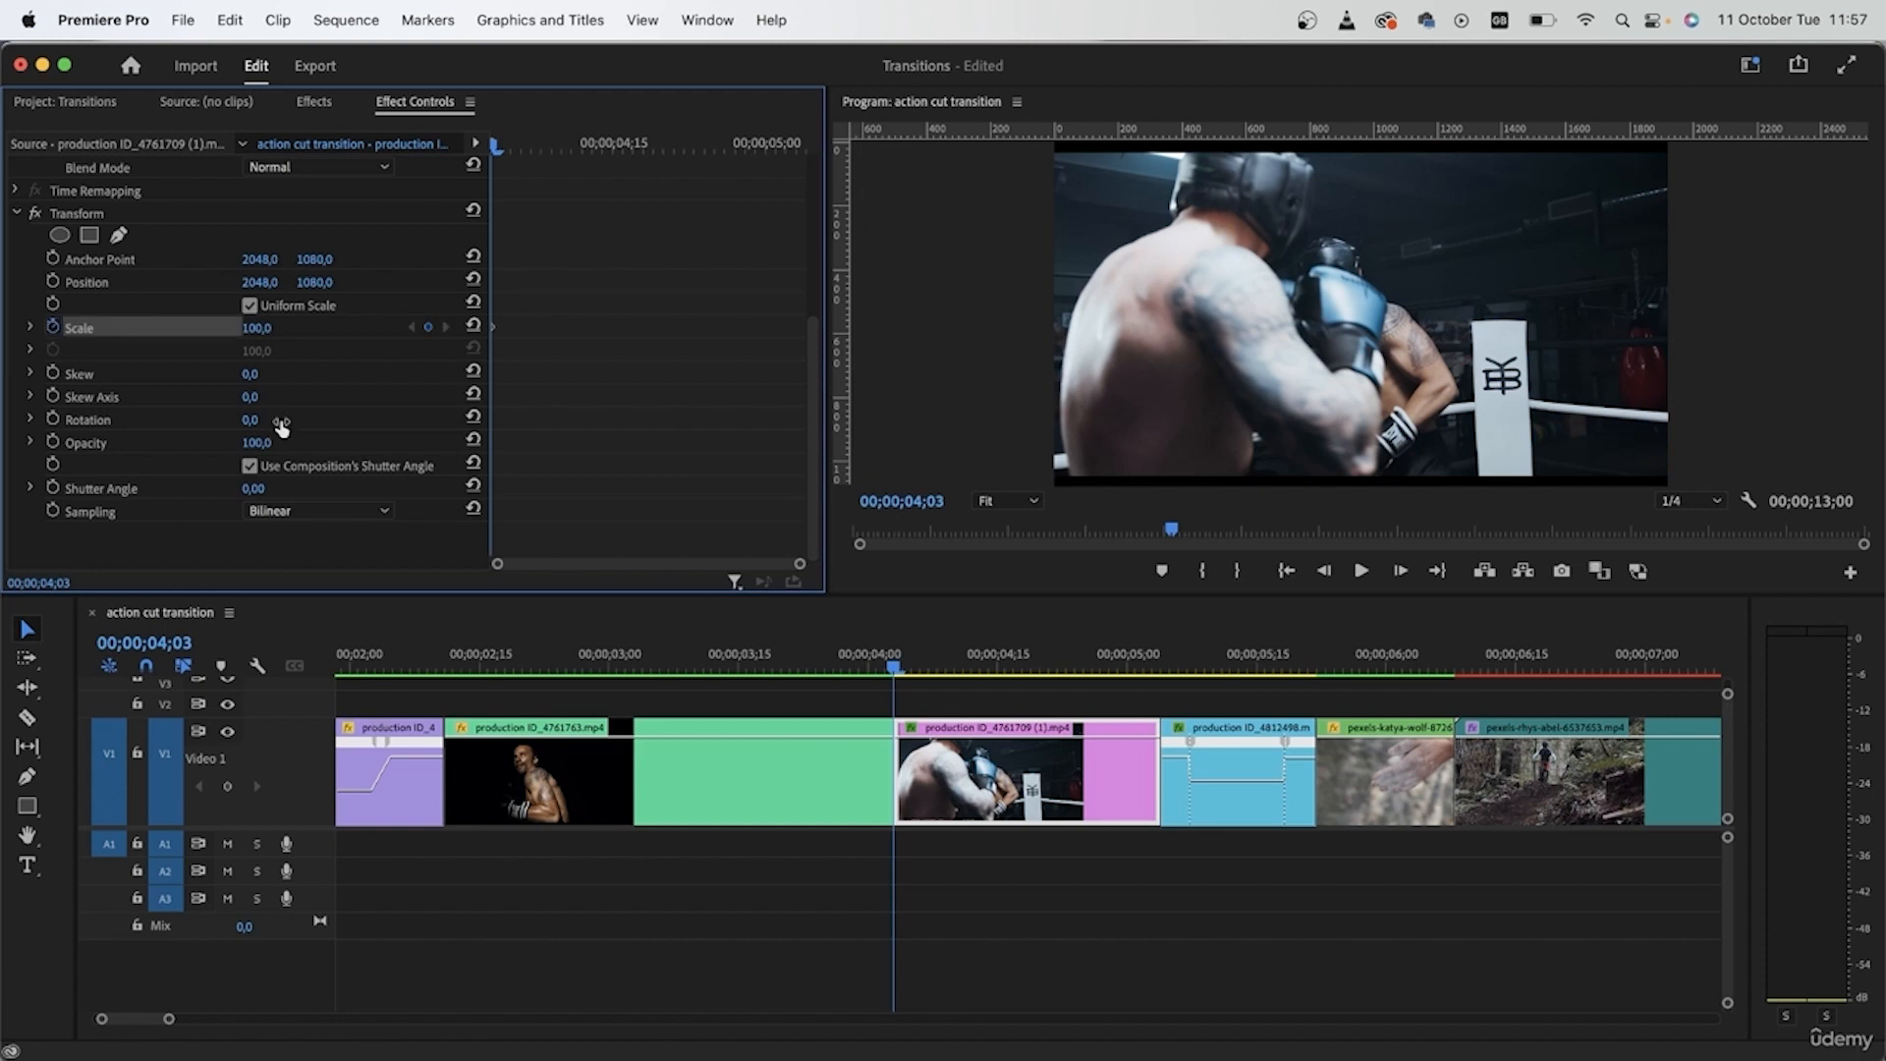
left_click_drag(897, 665, 1131, 673)
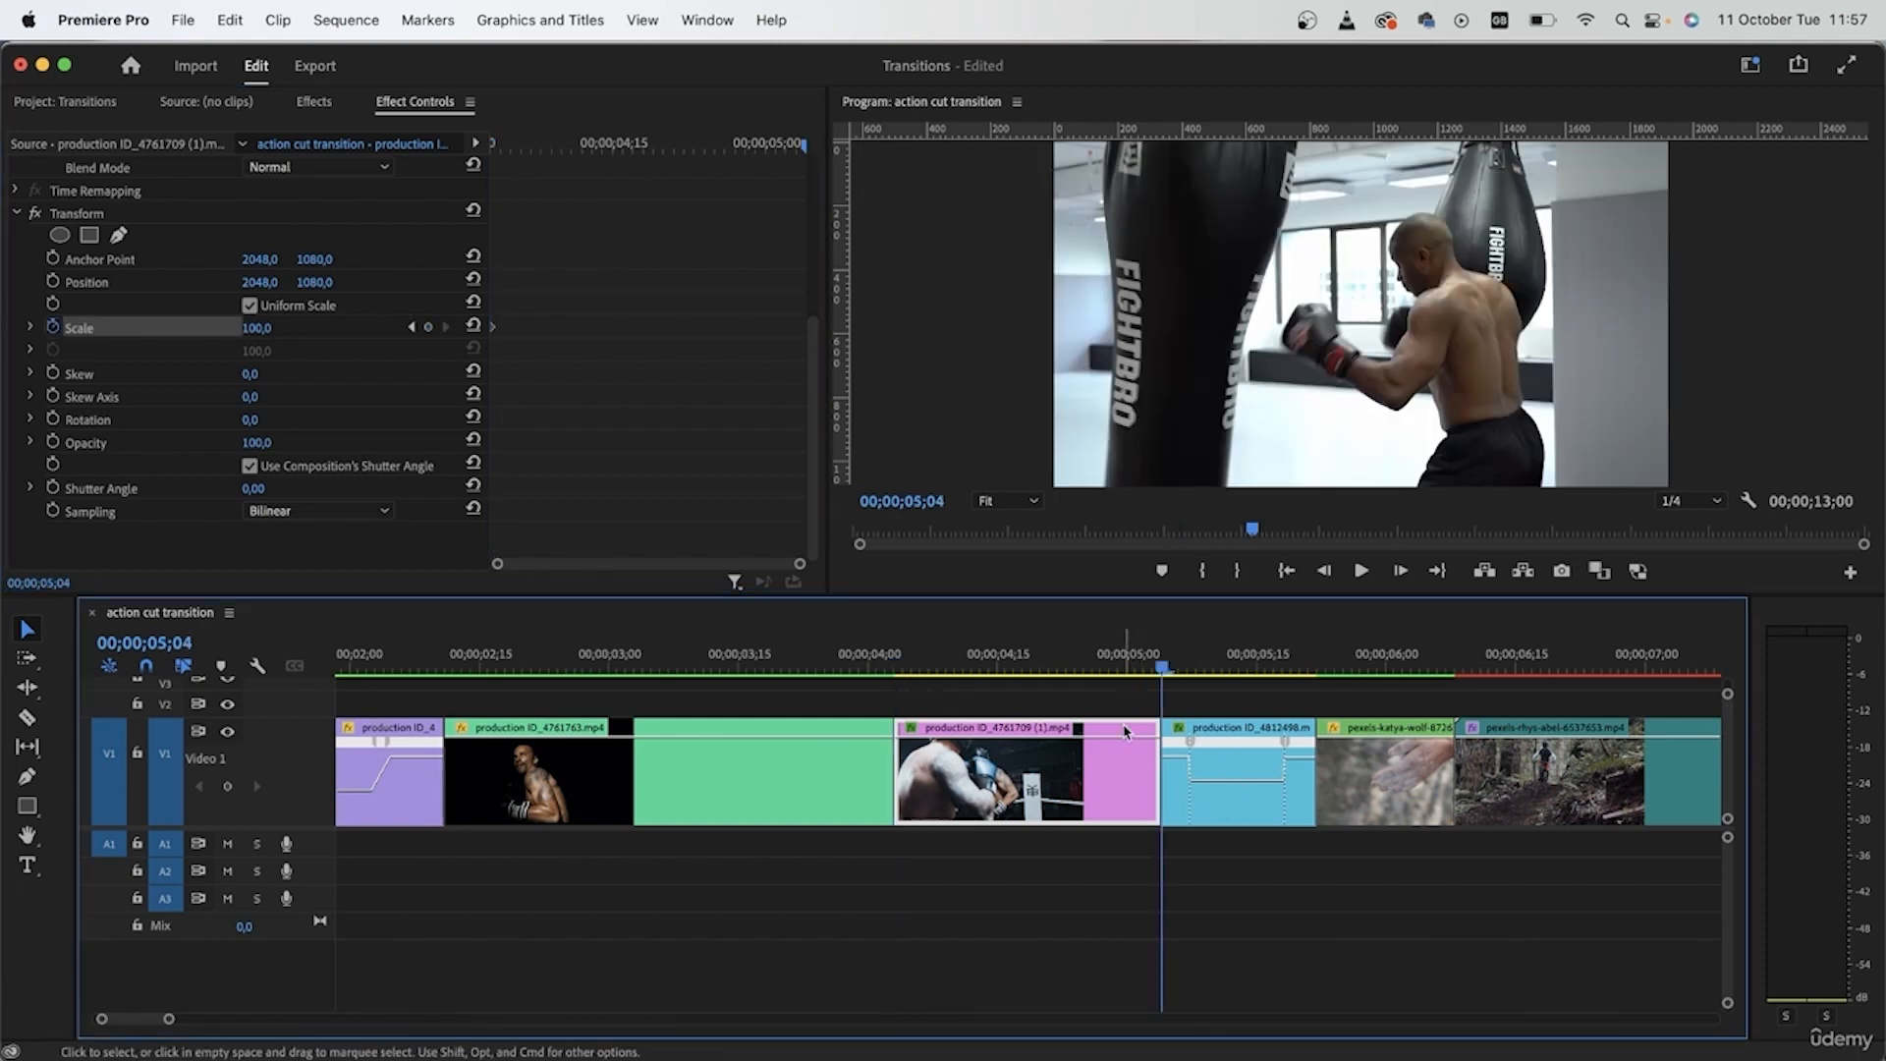
left_click(246, 328)
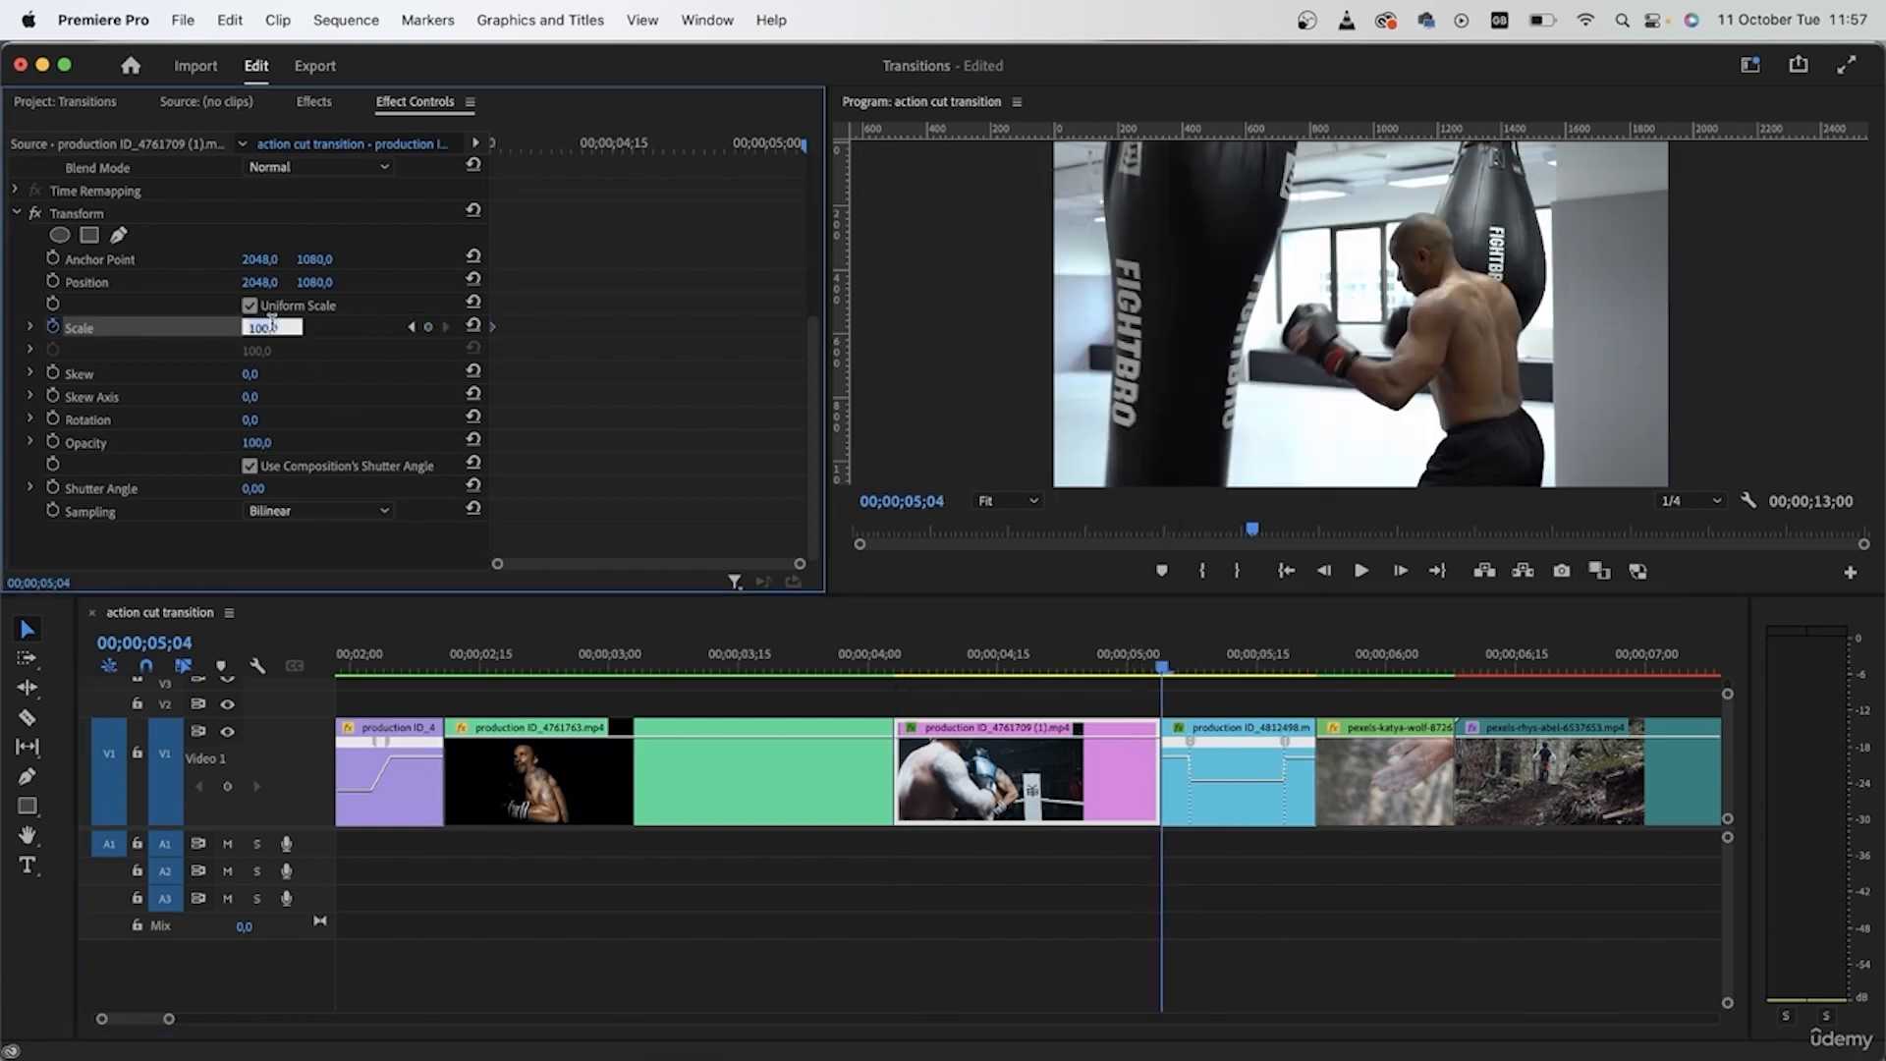
type("150")
key("Return")
- Apply the Transform effect to production ID_4761763.mp4, with the playhead at its start, 00;00;02;11, and show its effect settings
left_click_drag(892, 656, 445, 740)
left_click(786, 757)
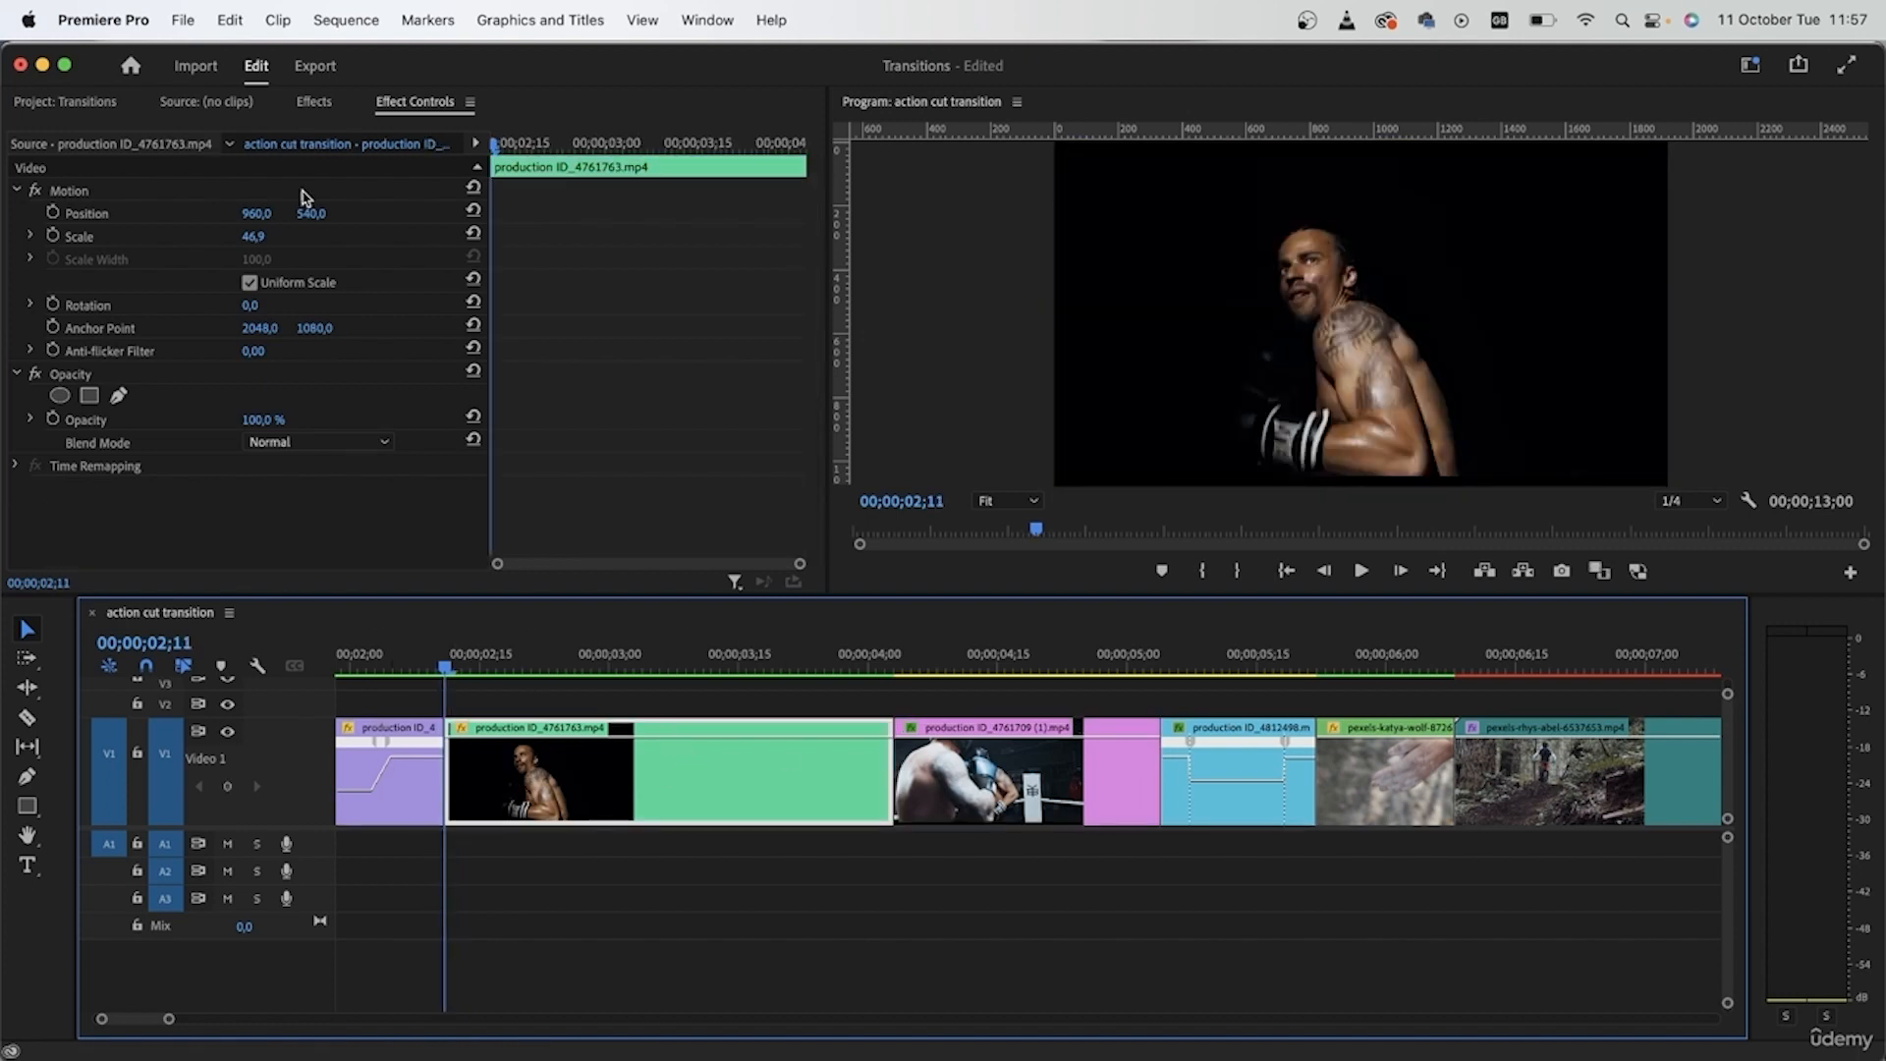
left_click(313, 103)
left_click_drag(123, 286, 758, 811)
left_click(392, 105)
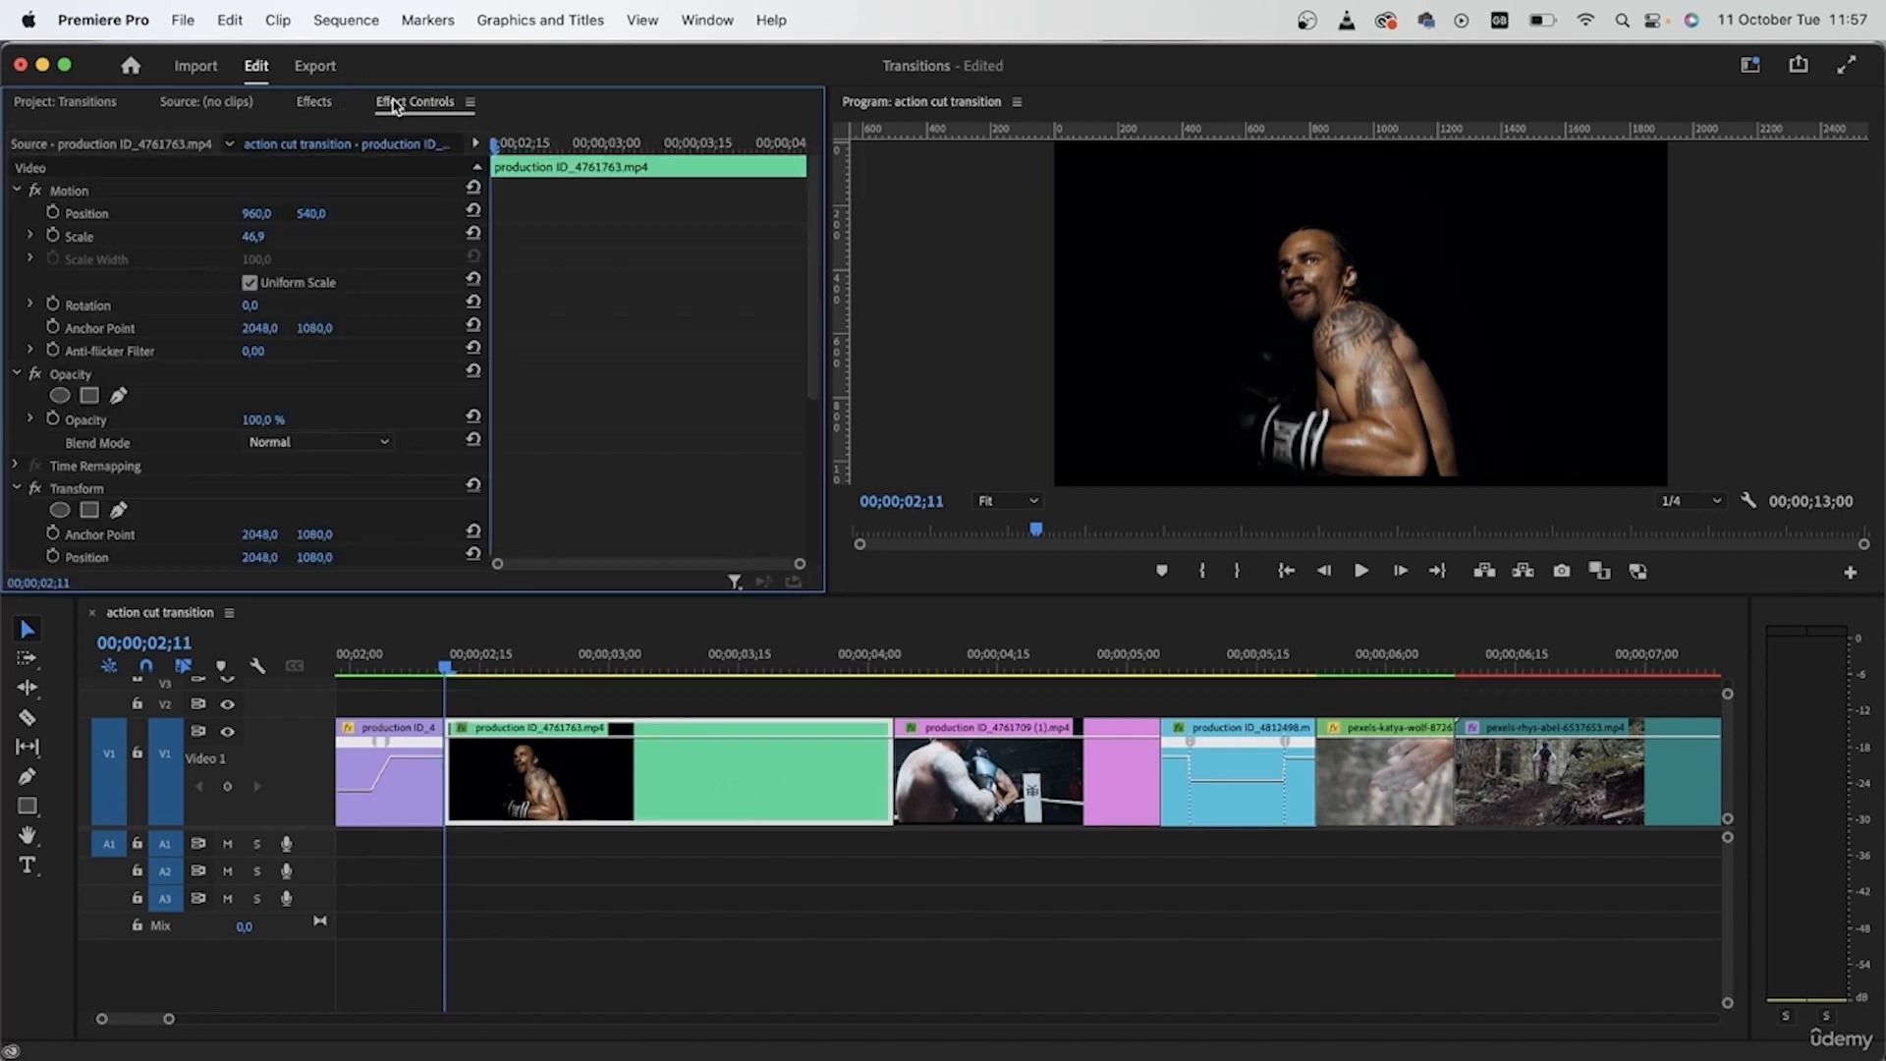
- Keyframe the Transform Scale at 150 at the clip's start, enter another Scale value at 00;00;04;03, and play the transition
scroll(196, 346, "down", 5)
left_click(260, 327)
type("150")
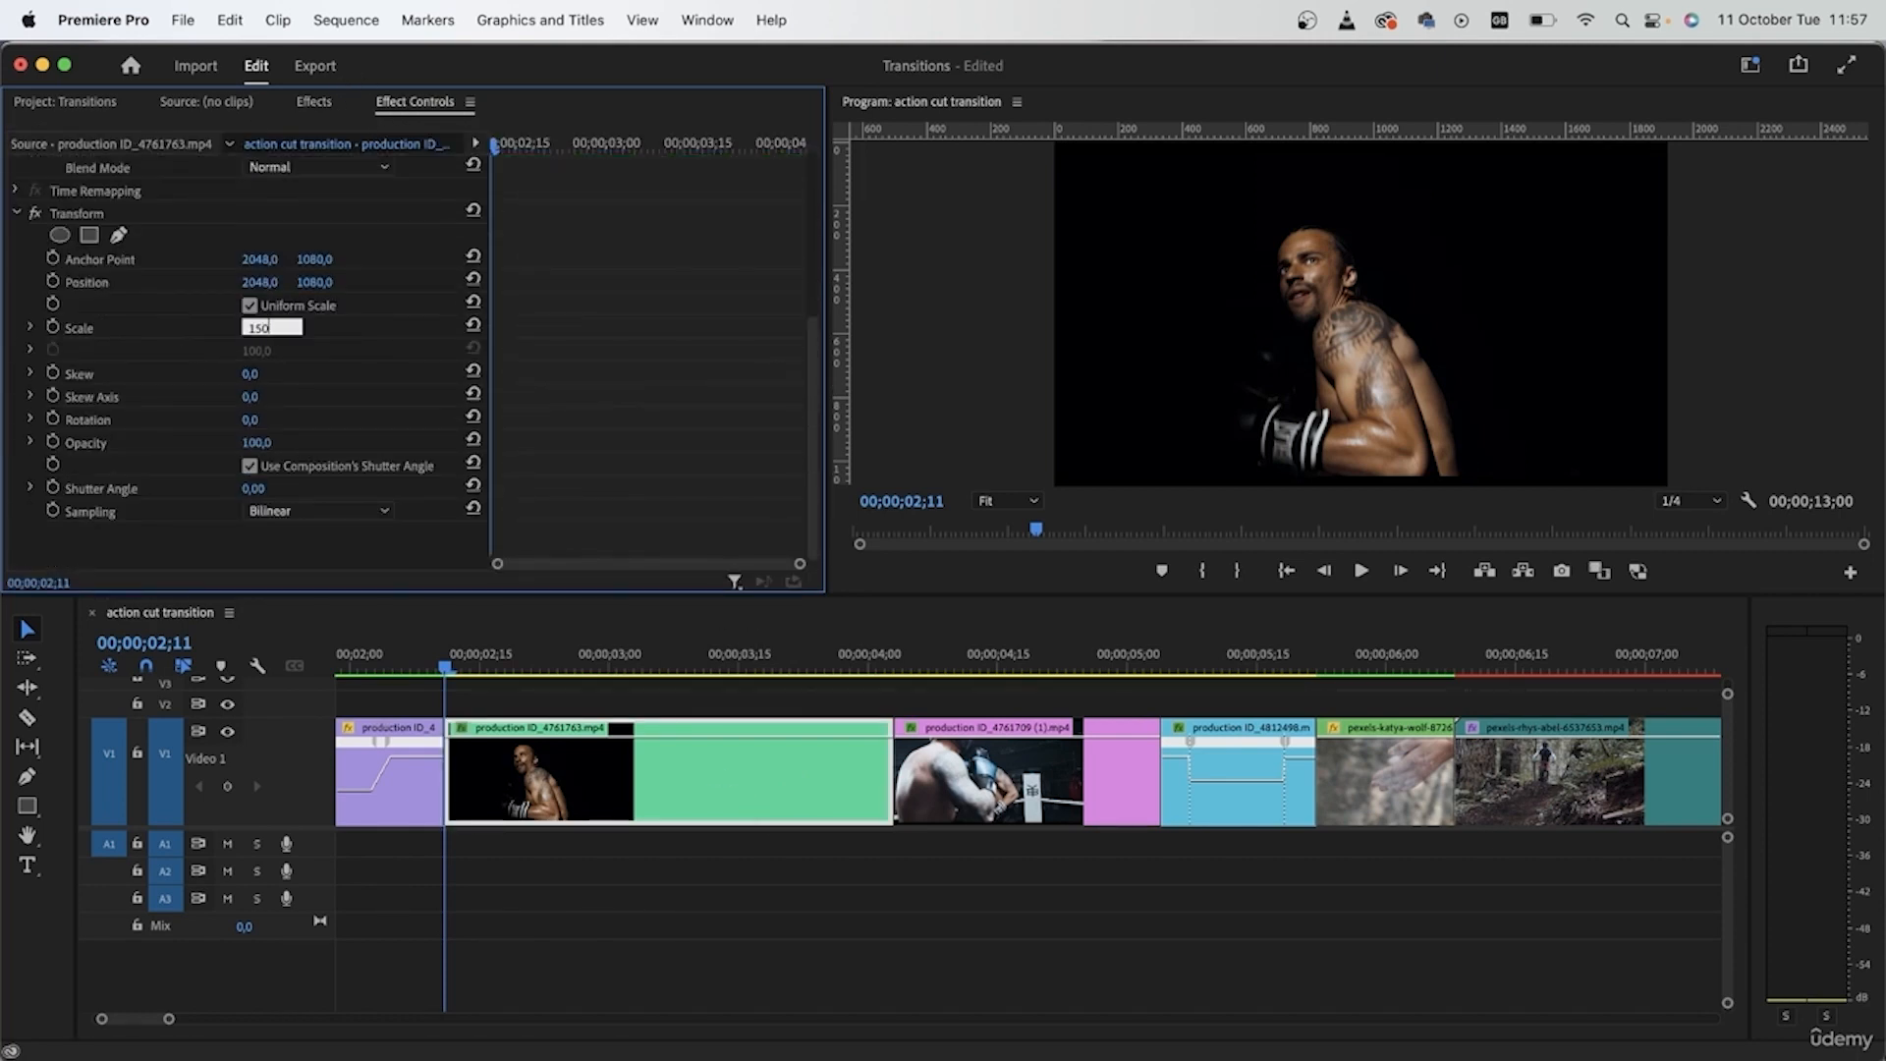
key("Return")
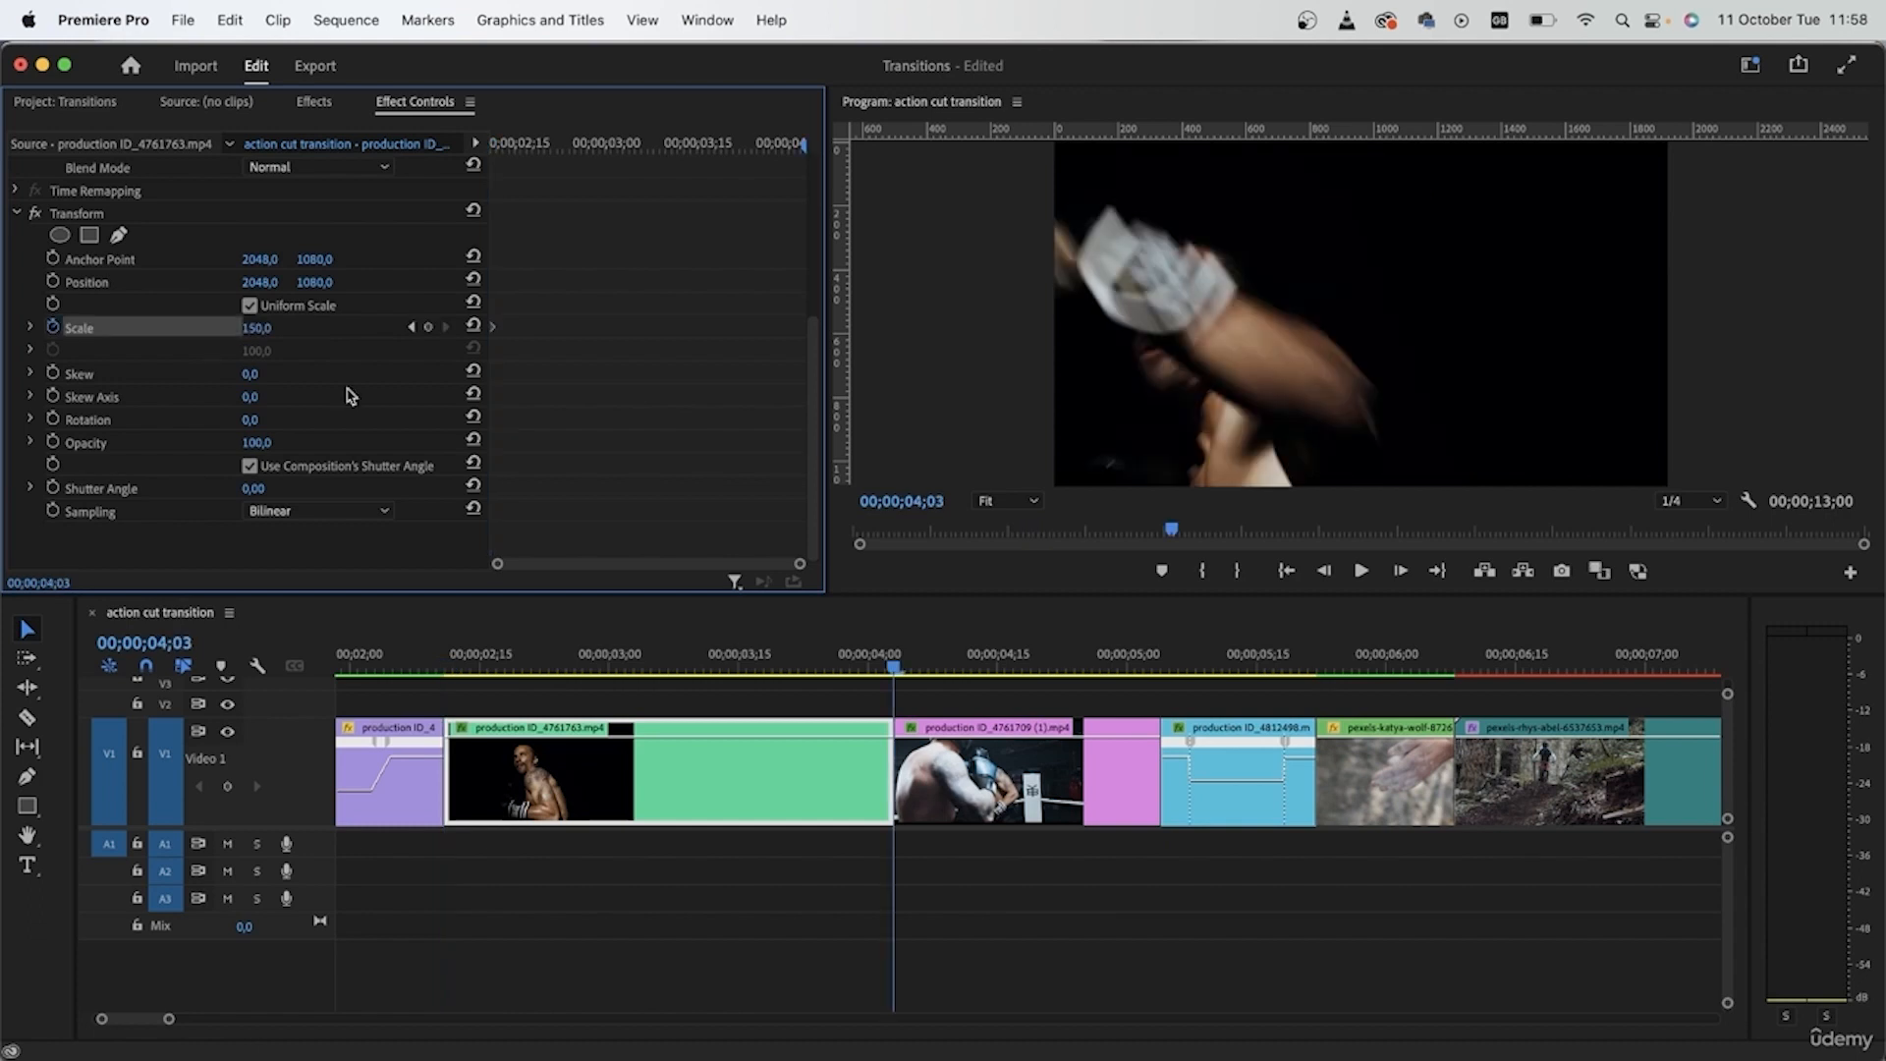
type("0")
key("Return")
left_click_drag(432, 658, 419, 659)
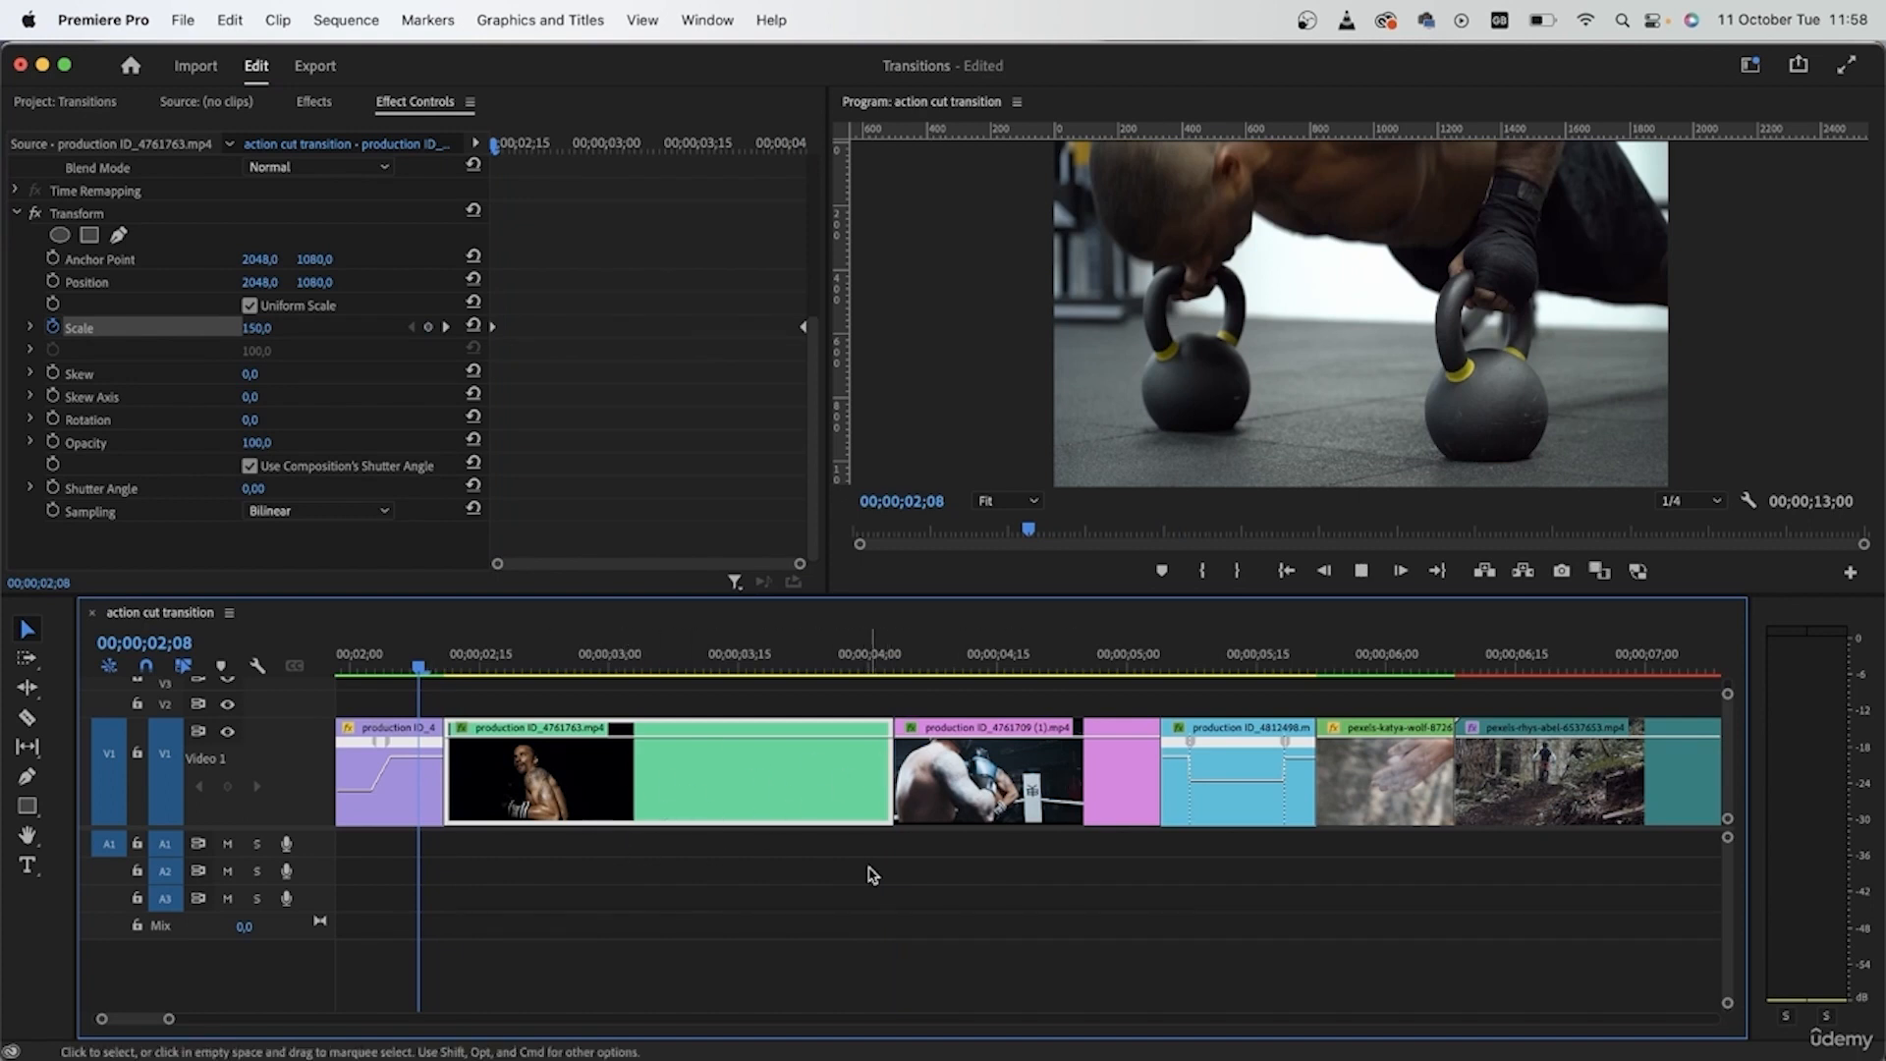
key("space")
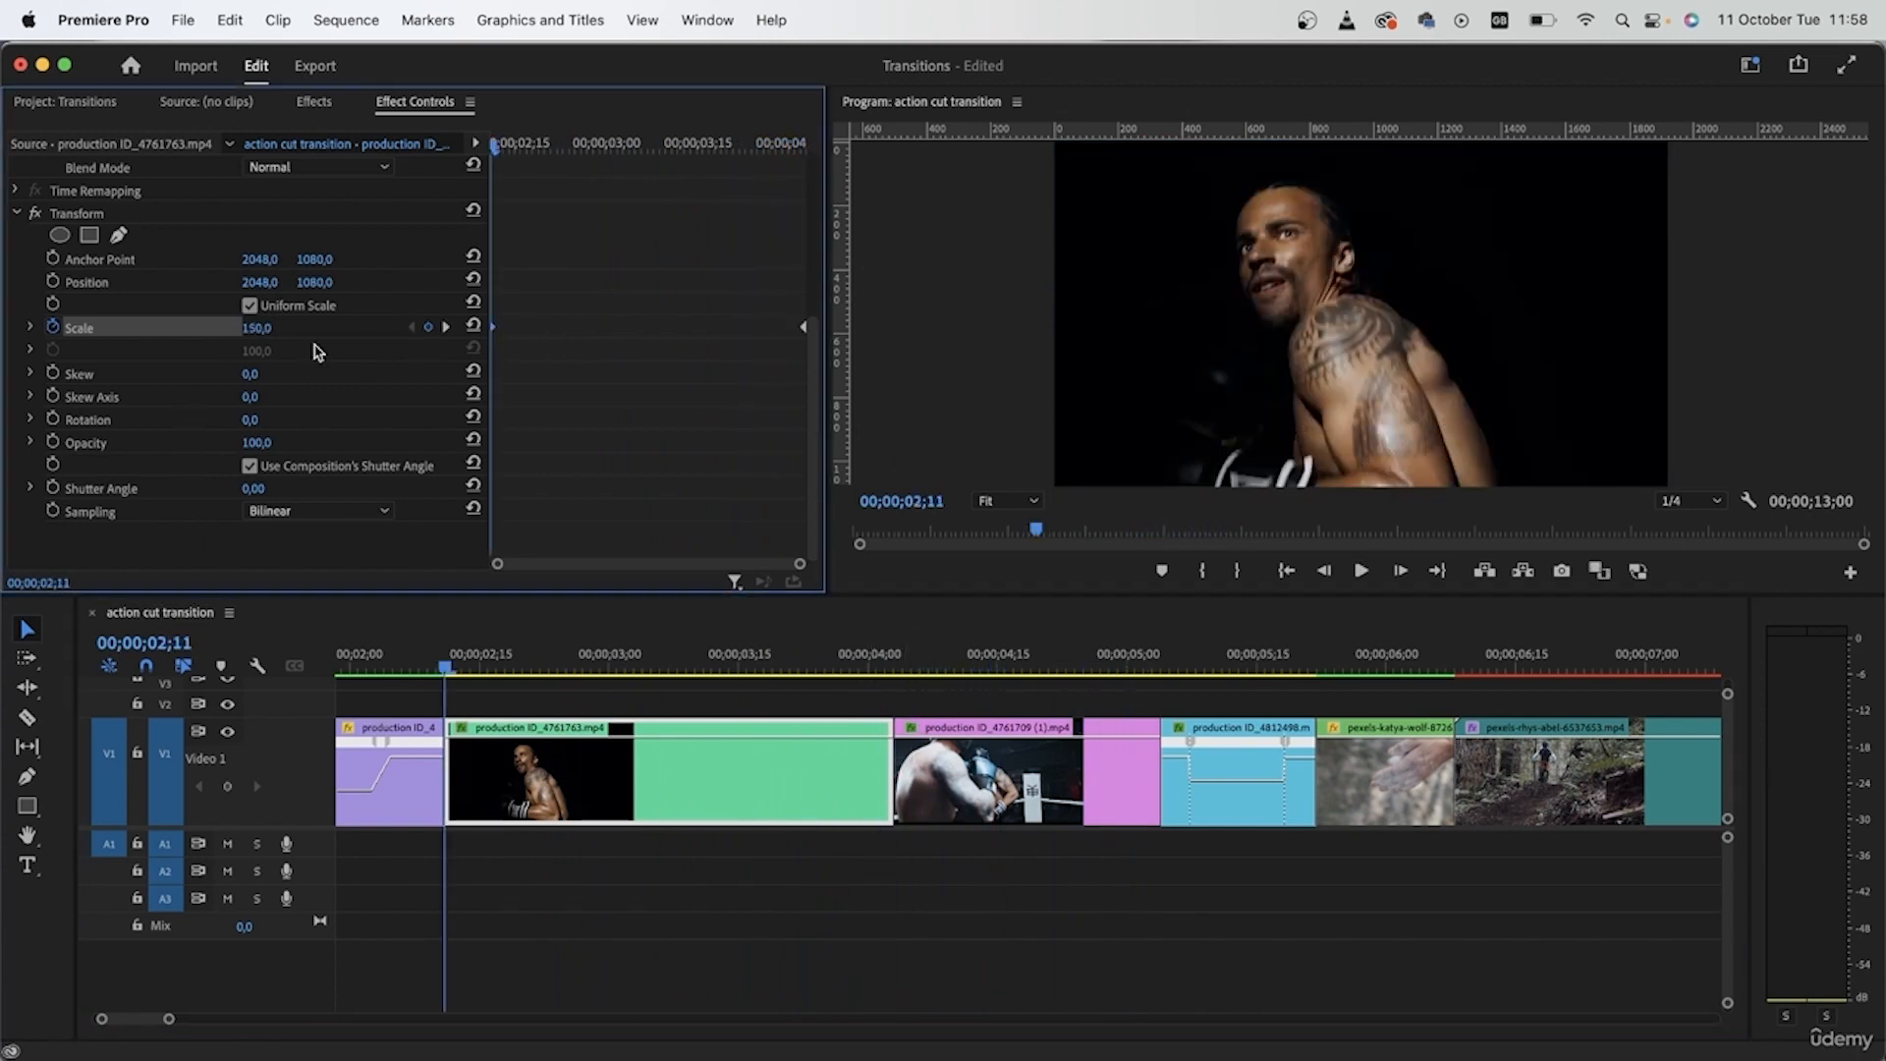
- Enter a new Scale value for the starting keyframe at 00;00;02;11, deselect the clip, and fit the whole sequence in the timeline
left_click(256, 327)
type("1")
key("Return")
left_click(783, 873)
key("backslash")
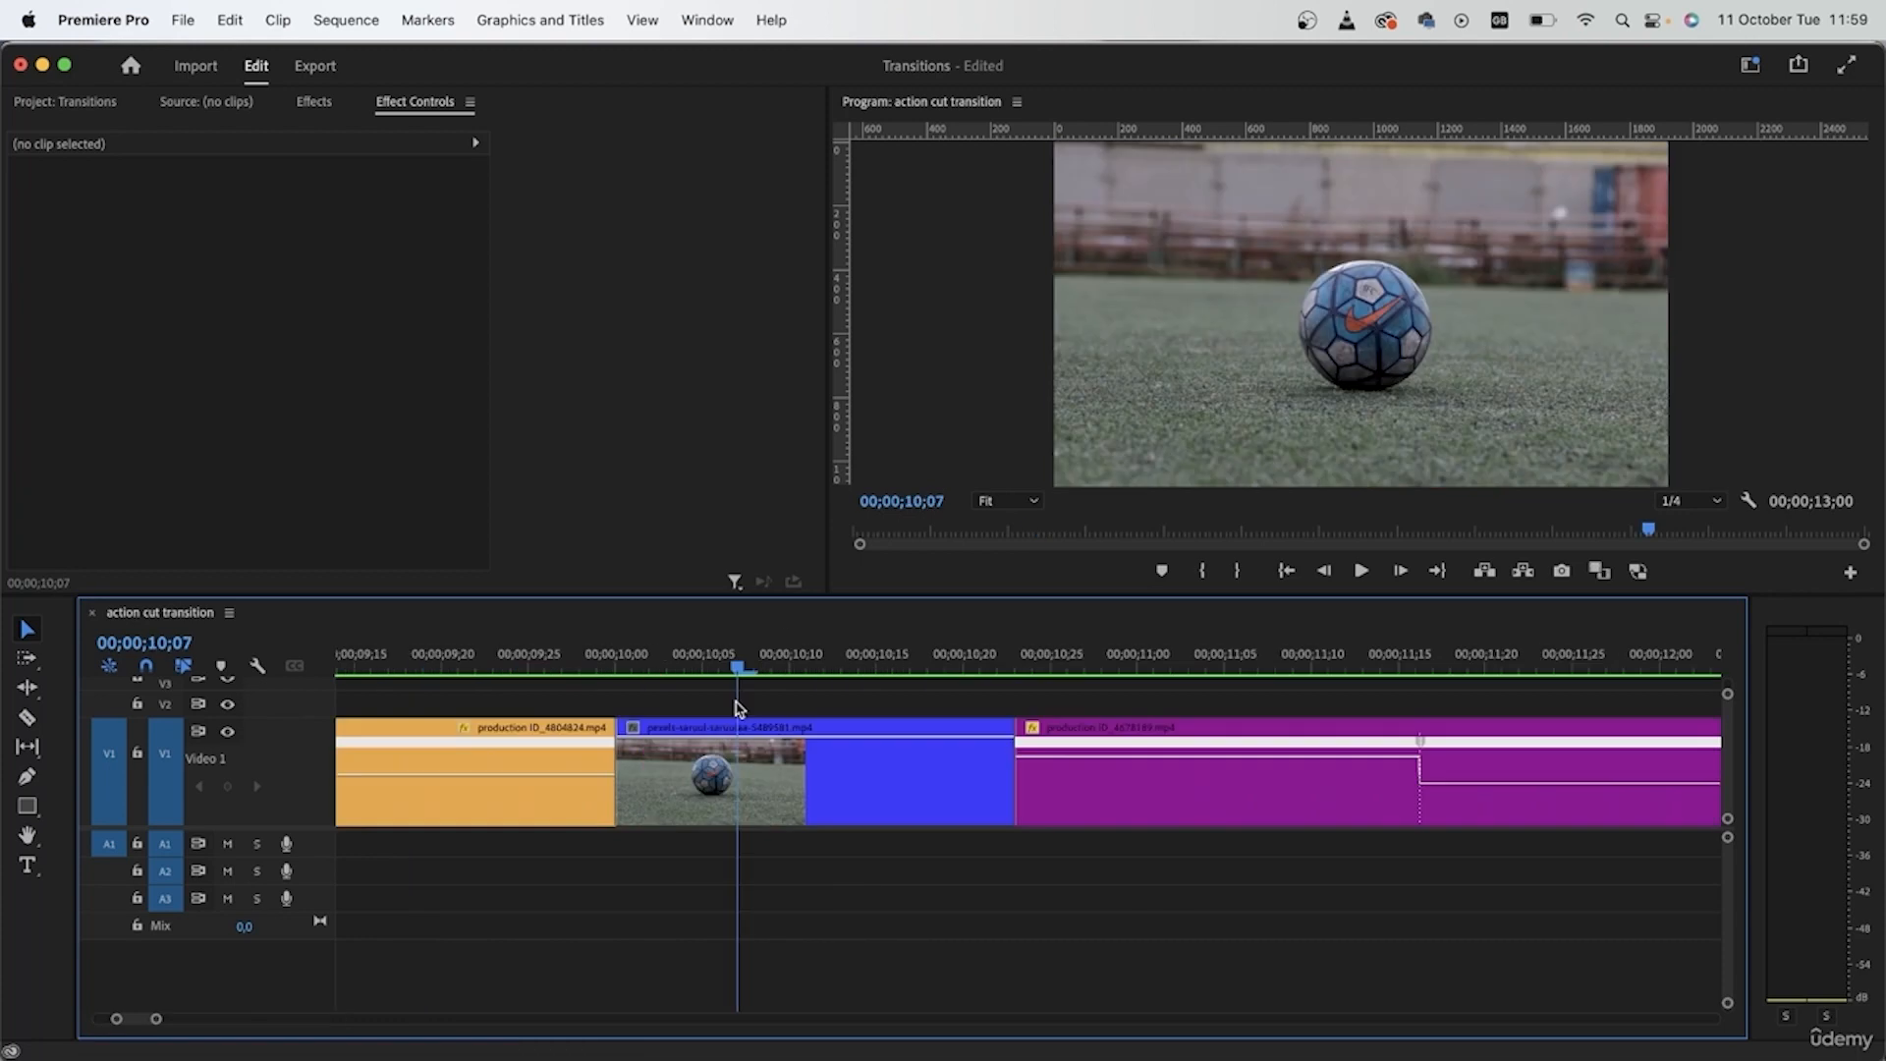
- Apply Transform to the football clip and keyframe its Scale at 100 at 00;00;10;00 and at 150 at 00;00;10;16
left_click_drag(679, 738, 621, 732)
left_click(712, 769)
scroll(712, 776, "up", 5)
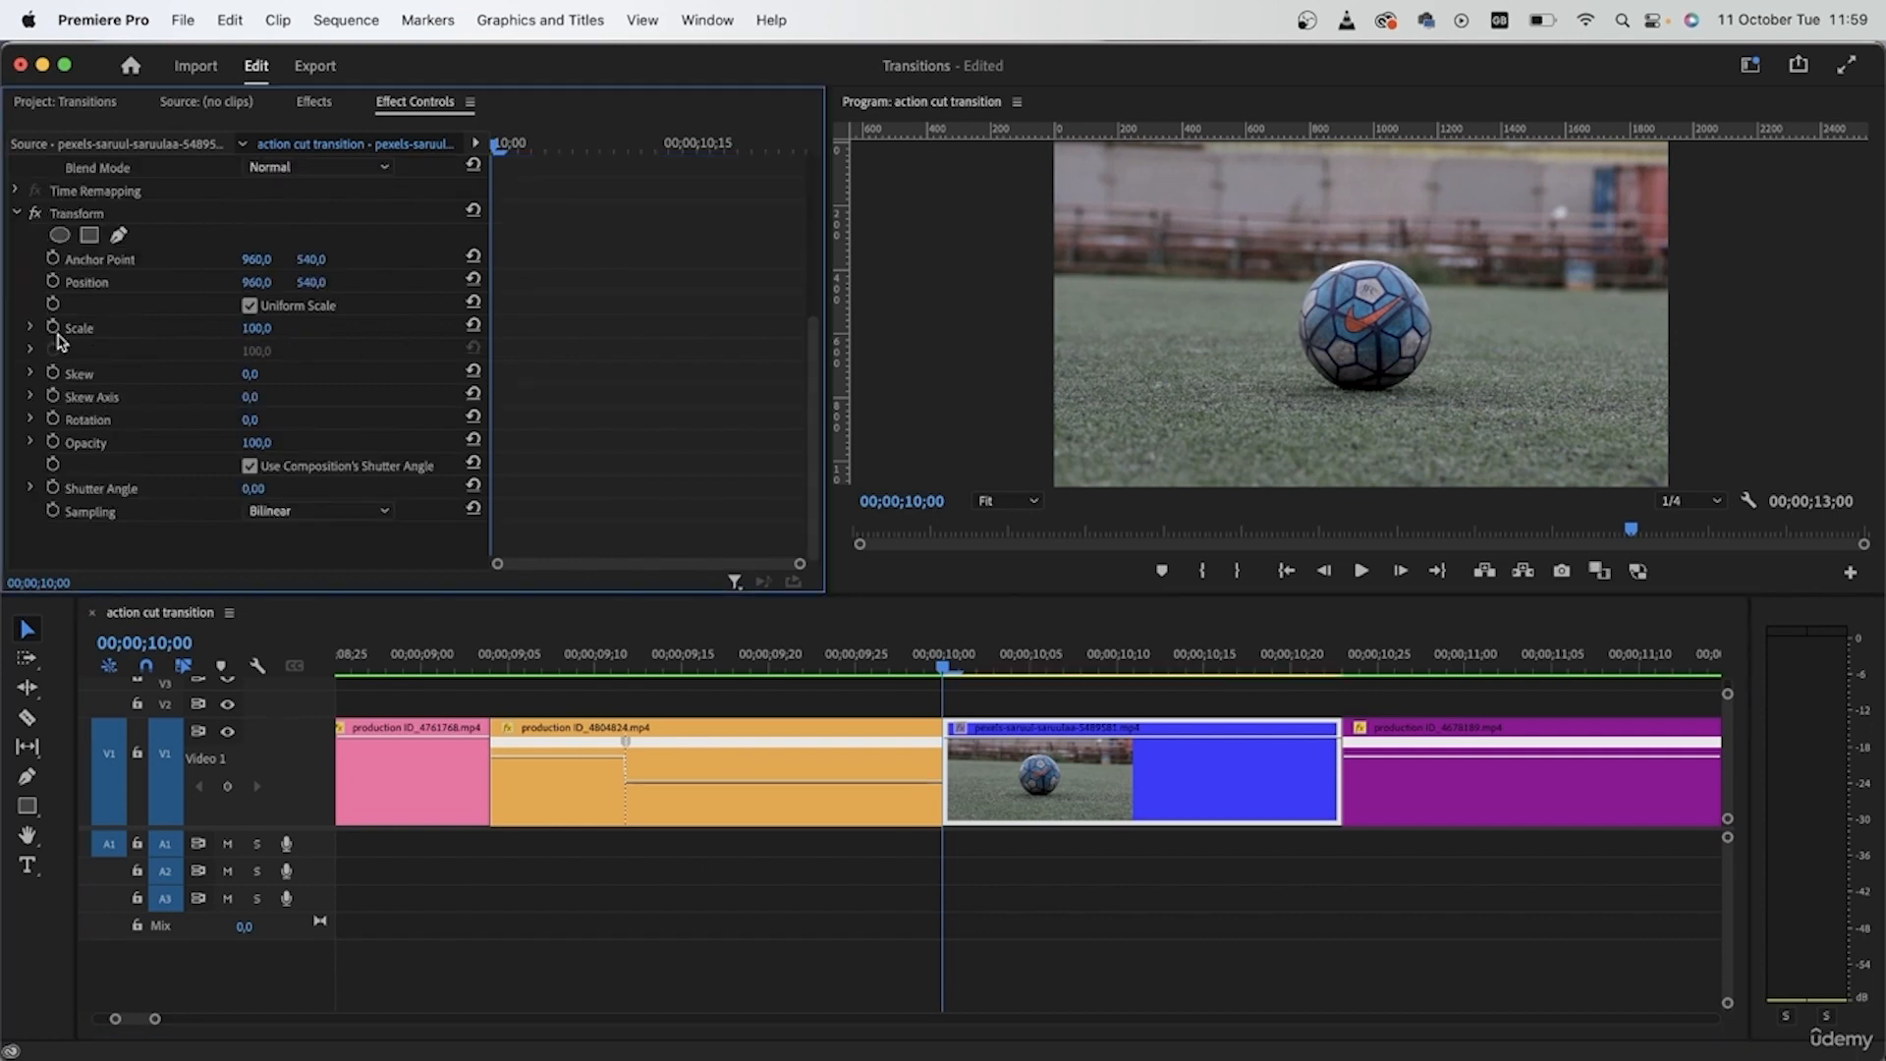
left_click(53, 328)
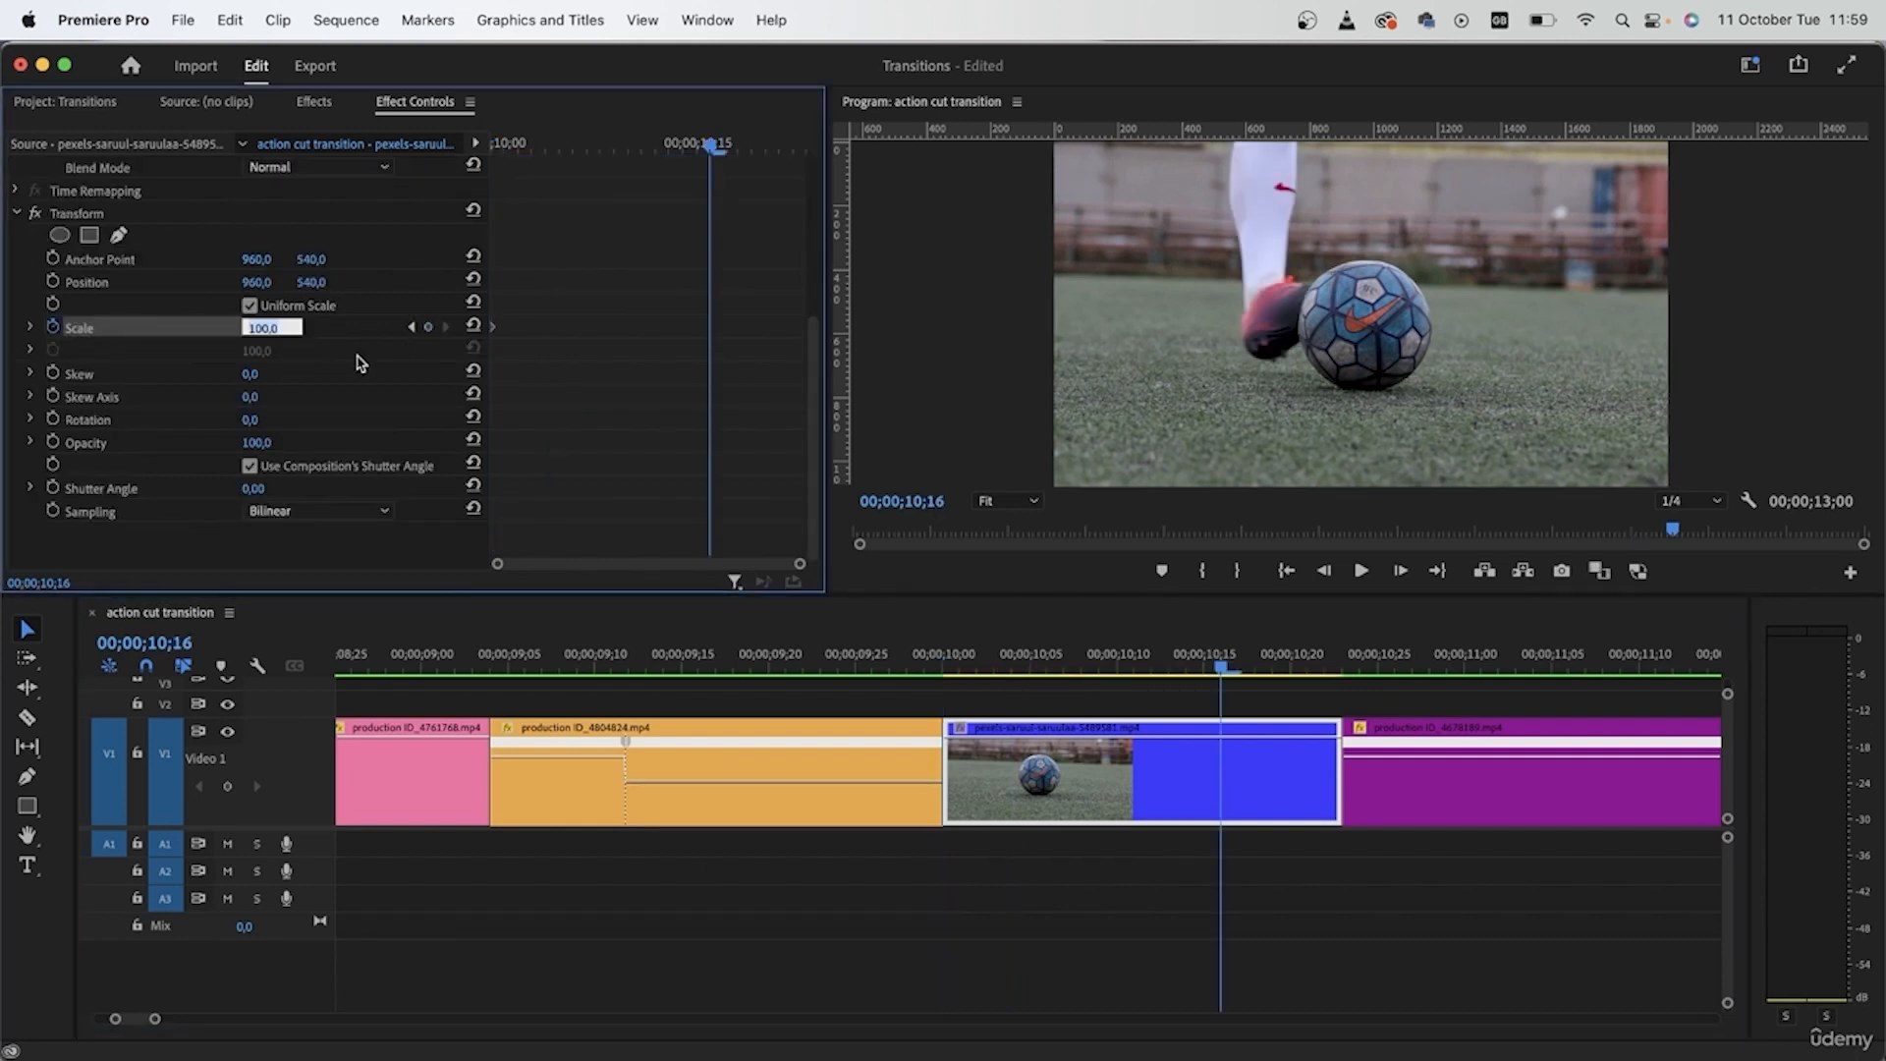
type("150")
key("Return")
- Preview the football clip's zoom, move its second Scale keyframe to the clip's end, and return the playhead to the start
left_click_drag(1139, 670, 962, 673)
left_click_drag(1174, 696, 1255, 692)
left_click_drag(708, 326, 833, 329)
left_click_drag(742, 146, 481, 329)
- Examine the mountain-bike clip's keyframed Transform settings and scrub through the neighbouring clips' transitions
scroll(1309, 757, "down", 5)
left_click_drag(963, 647, 854, 653)
left_click(903, 803)
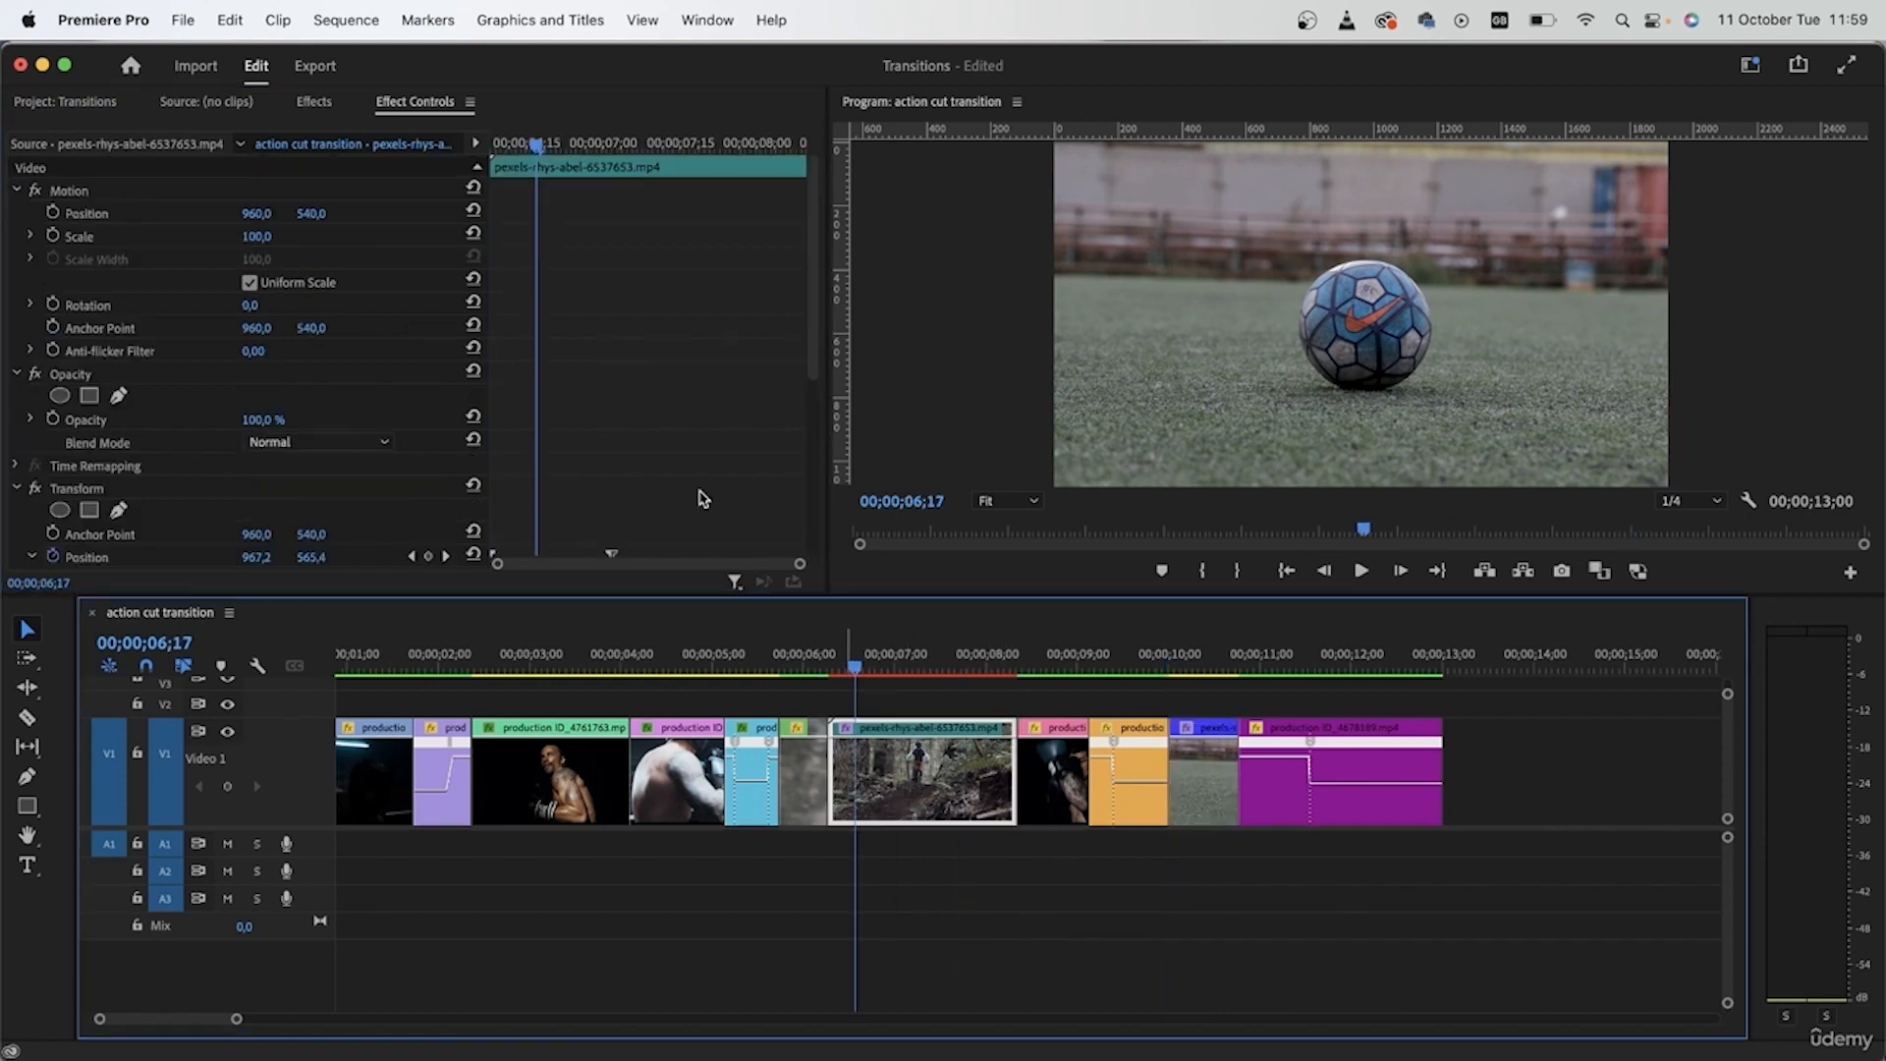
scroll(699, 496, "down", 5)
left_click(1059, 811)
left_click_drag(1041, 658, 649, 718)
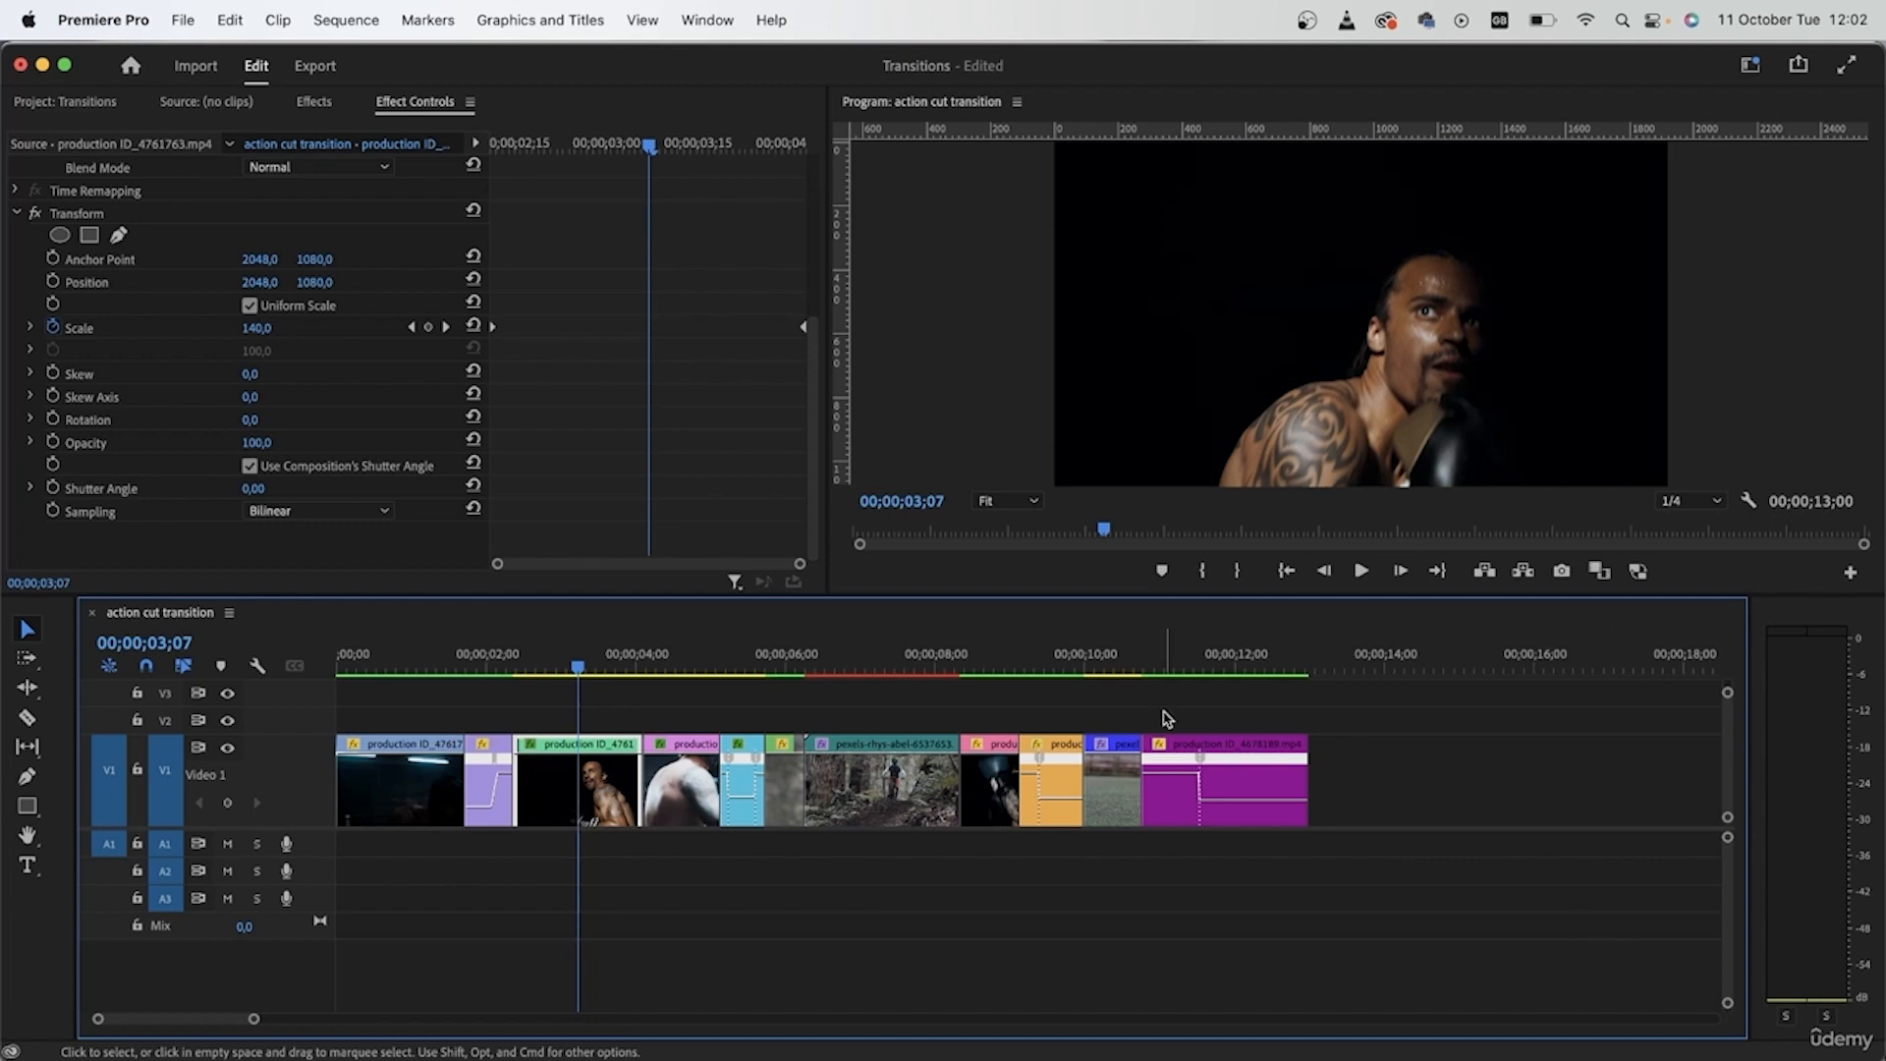
- Disable the composition's shutter angle in the Transform effect of production ID_4761763.mp4 and set Shutter Angle to 360
left_click(251, 467)
key("Tab")
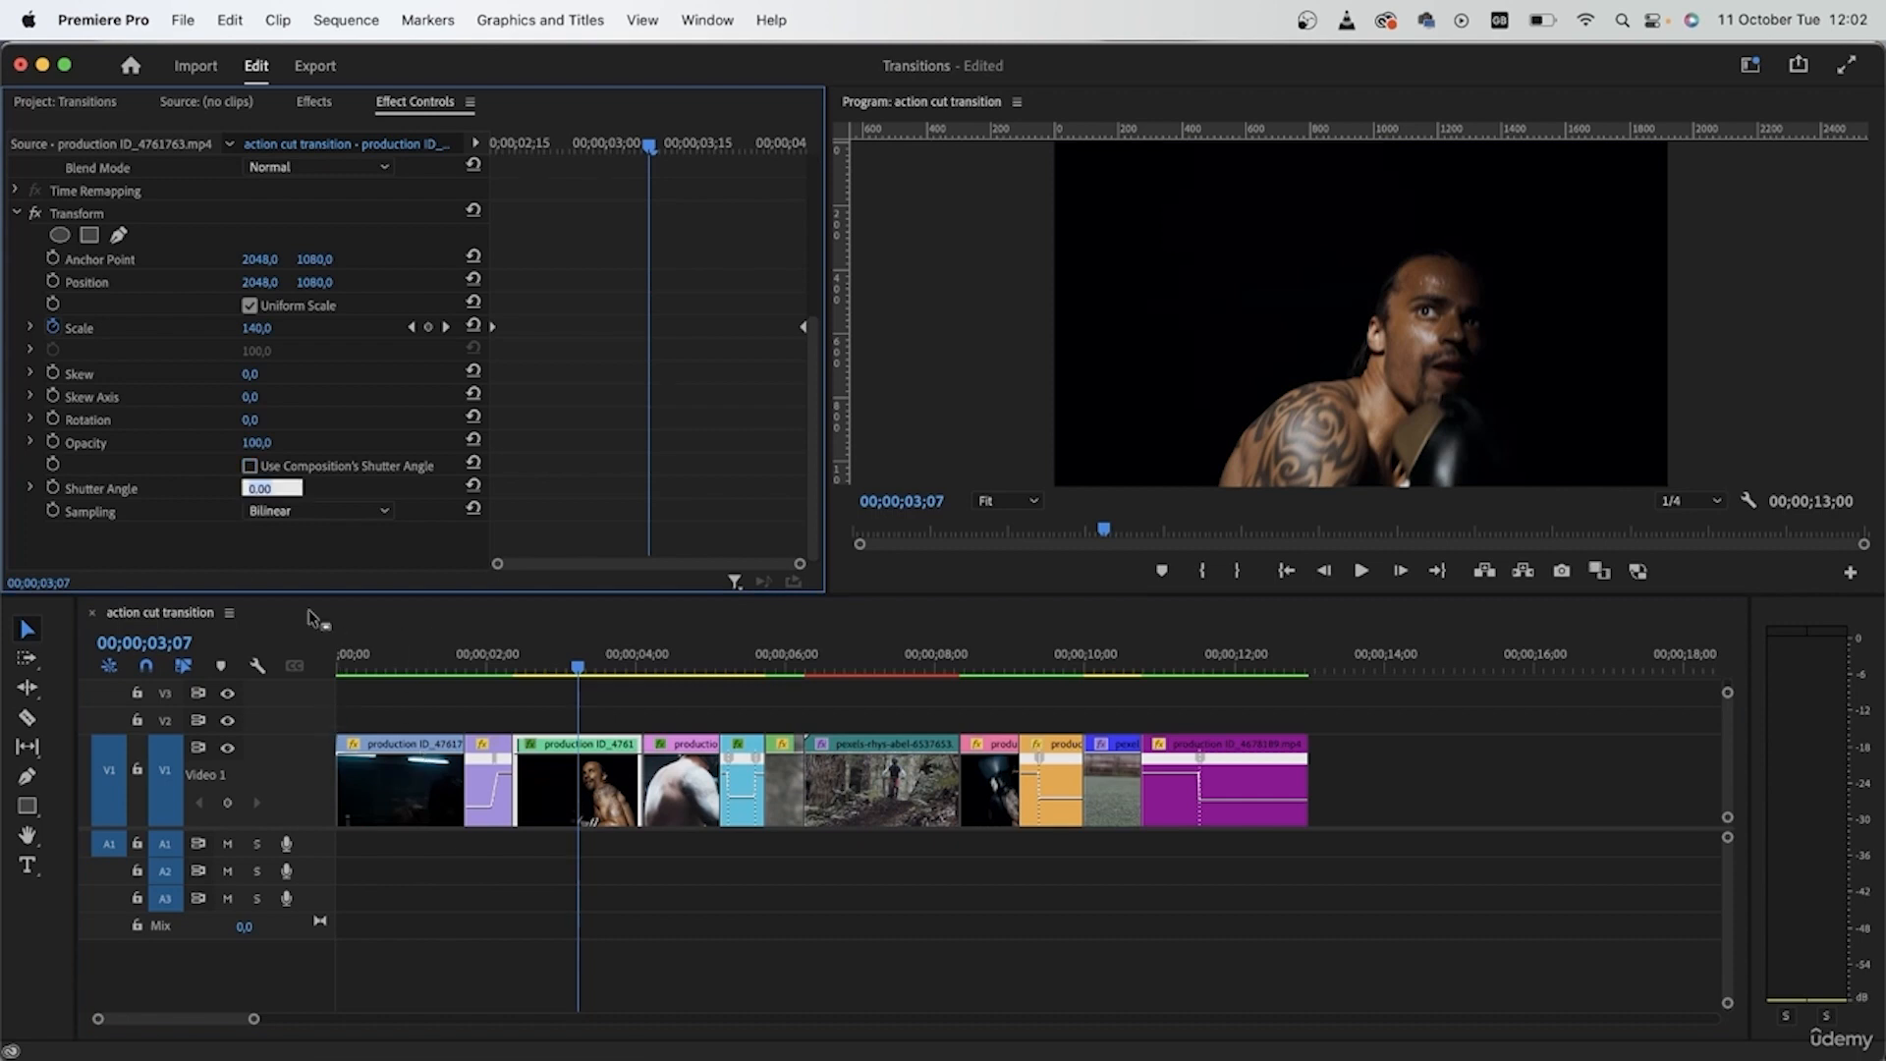
type("360")
key("Return")
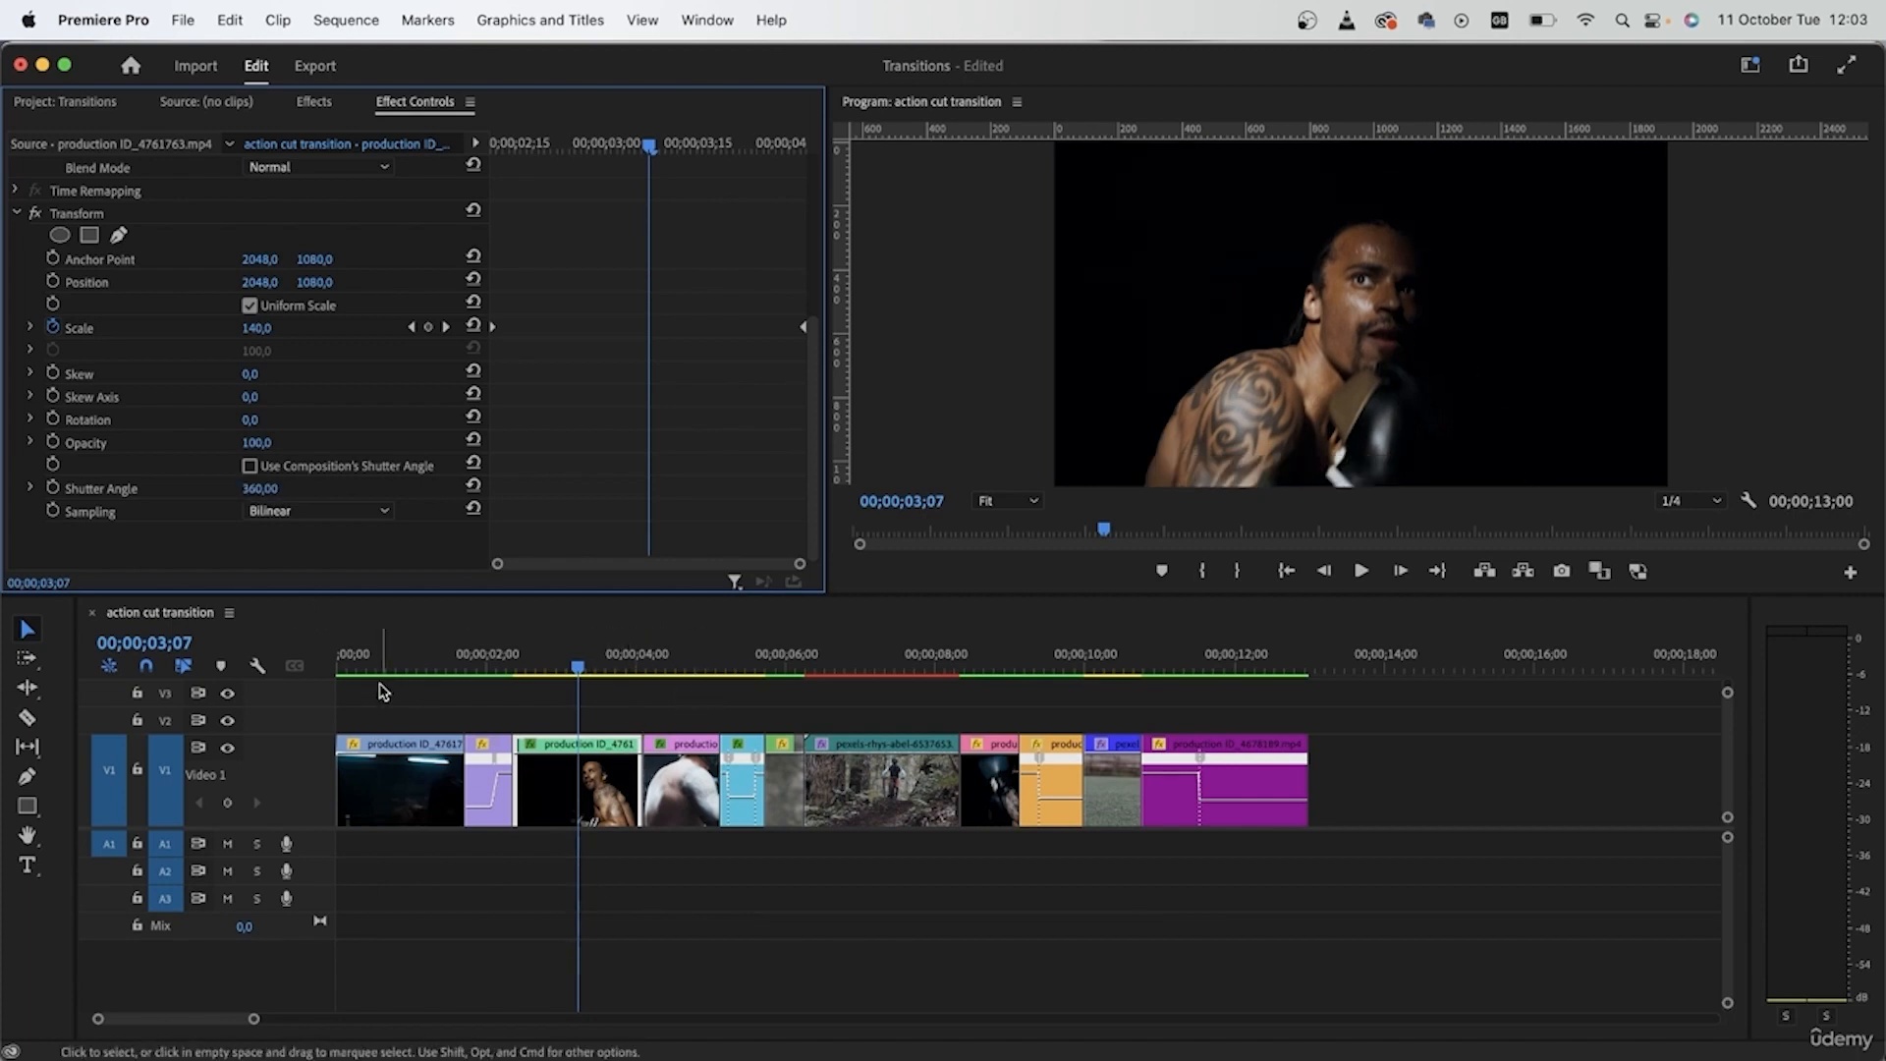
- Disable the composition's shutter angle in the Transform effect of production ID_4761709 (1).mp4 and set Shutter Angle to 360
left_click(644, 653)
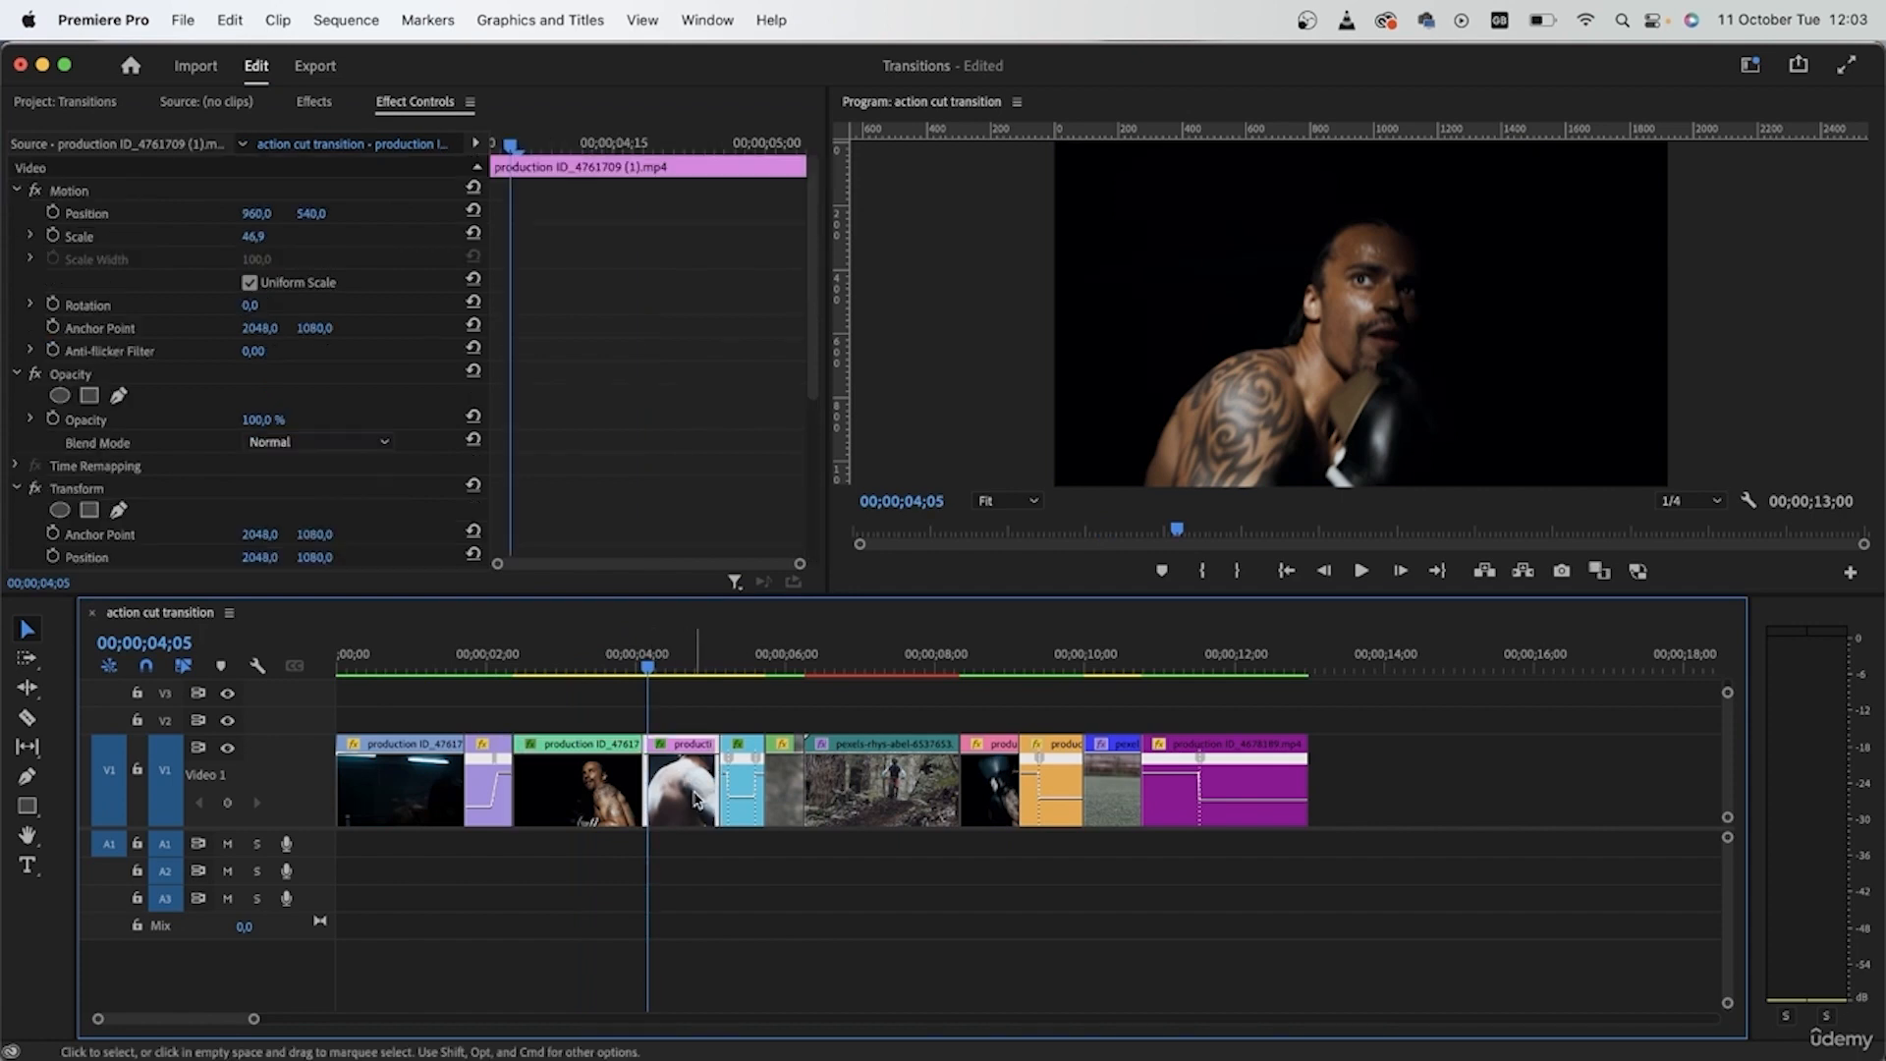
scroll(580, 421, "down", 5)
left_click(251, 466)
left_click(252, 490)
type("36")
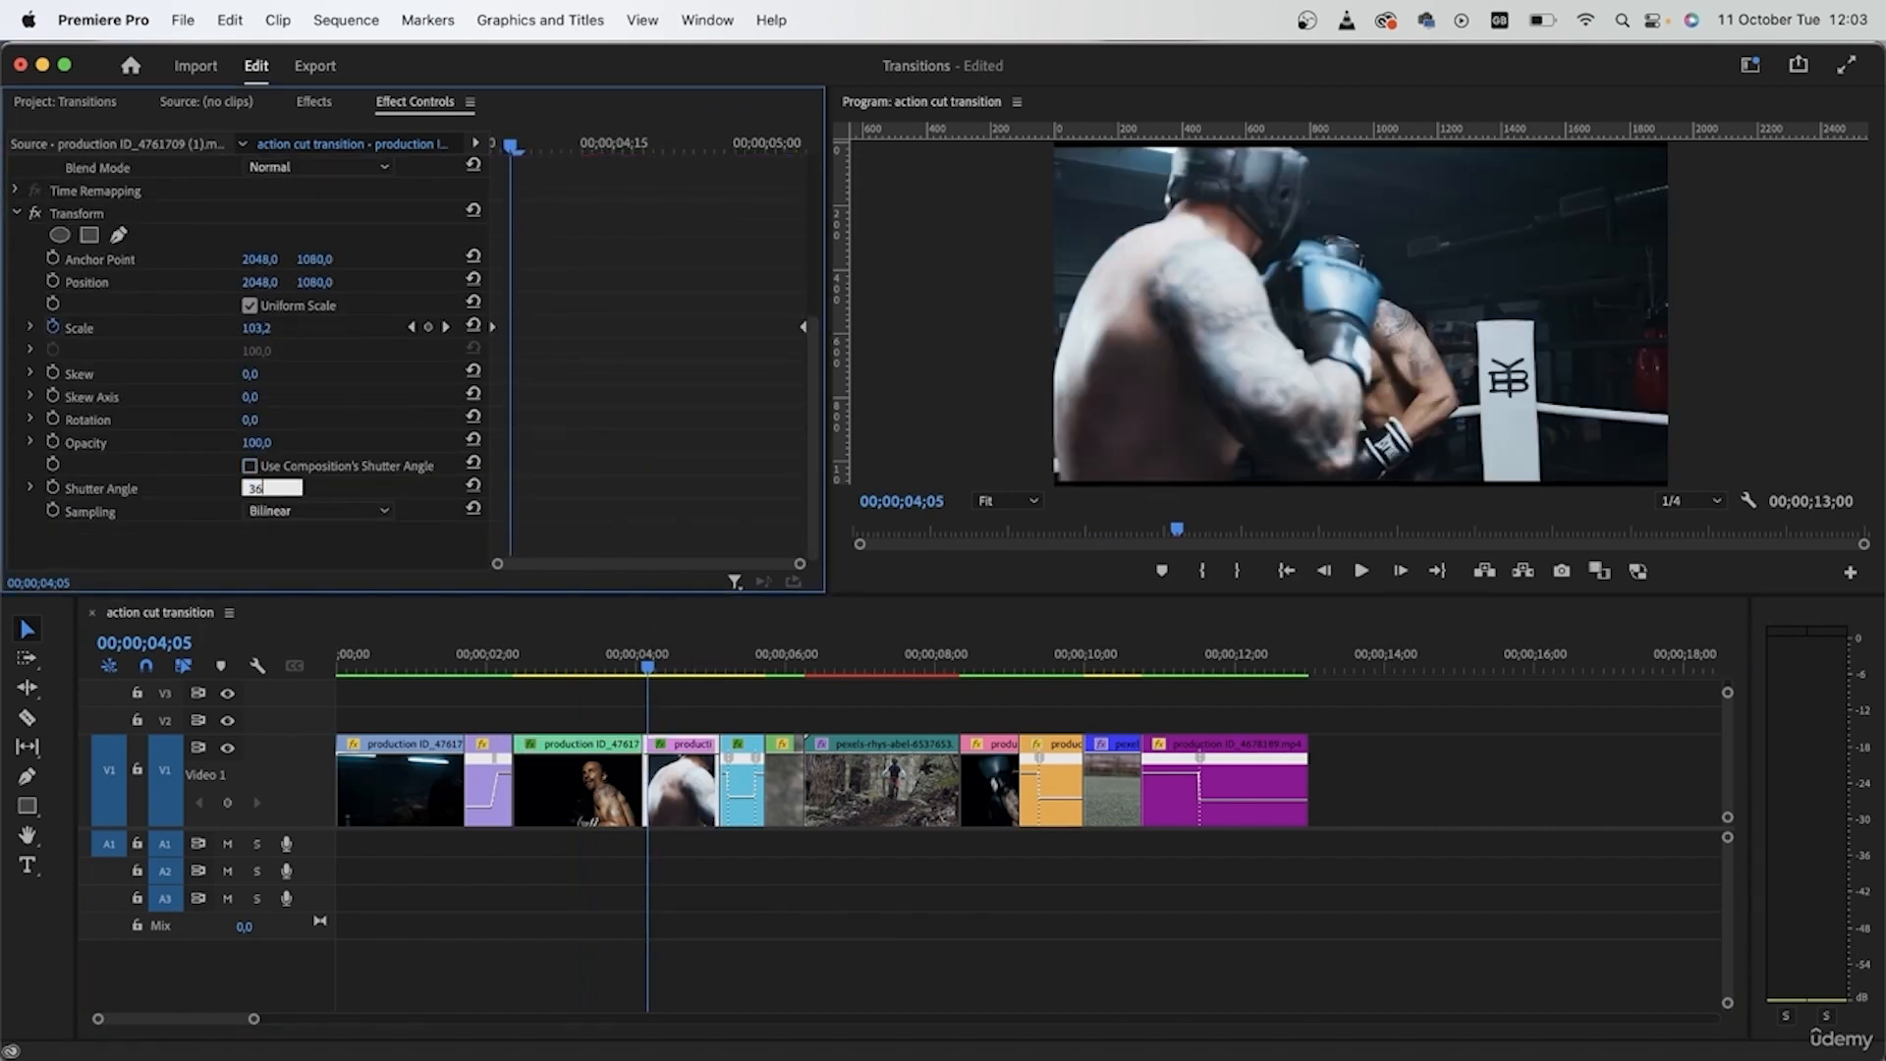
type("0")
key("Return")
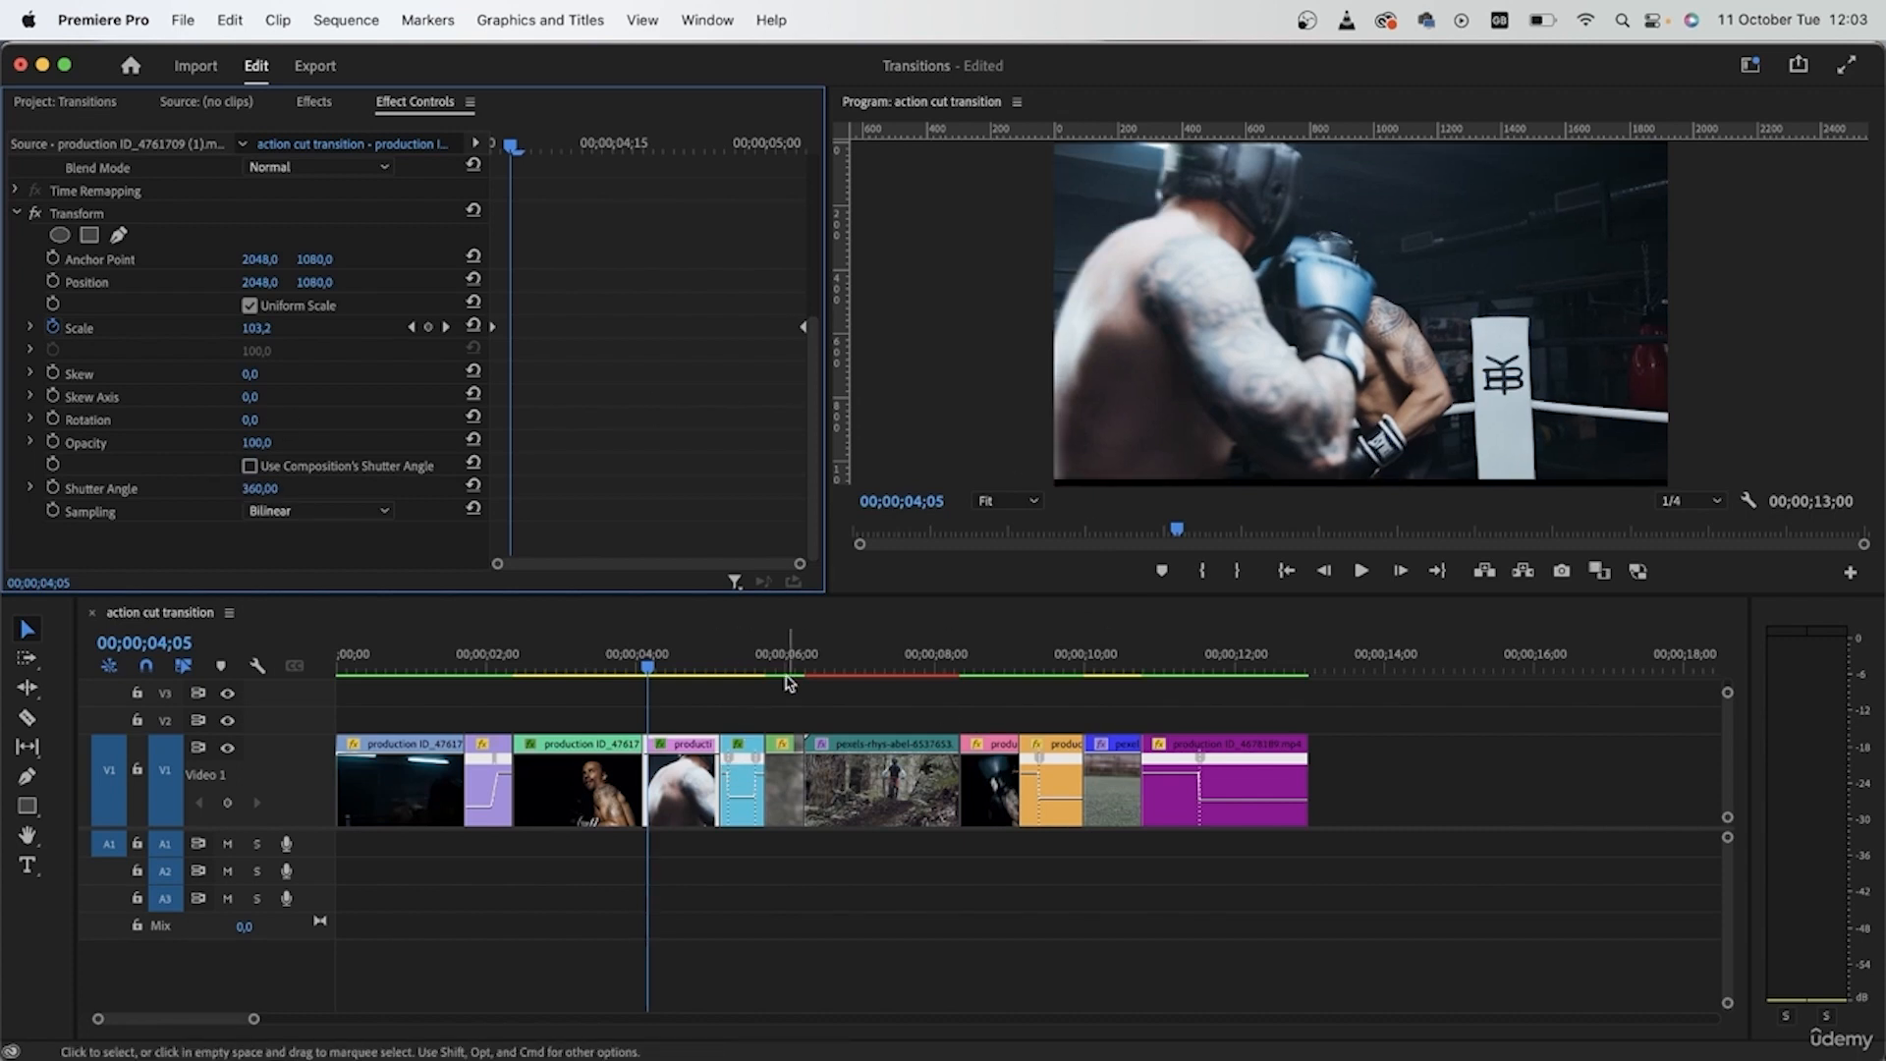
- Collapse the mountain-bike clip's Transform Scale and Position details, disable its composition shutter angle, and set Shutter Angle to 360
left_click(782, 668)
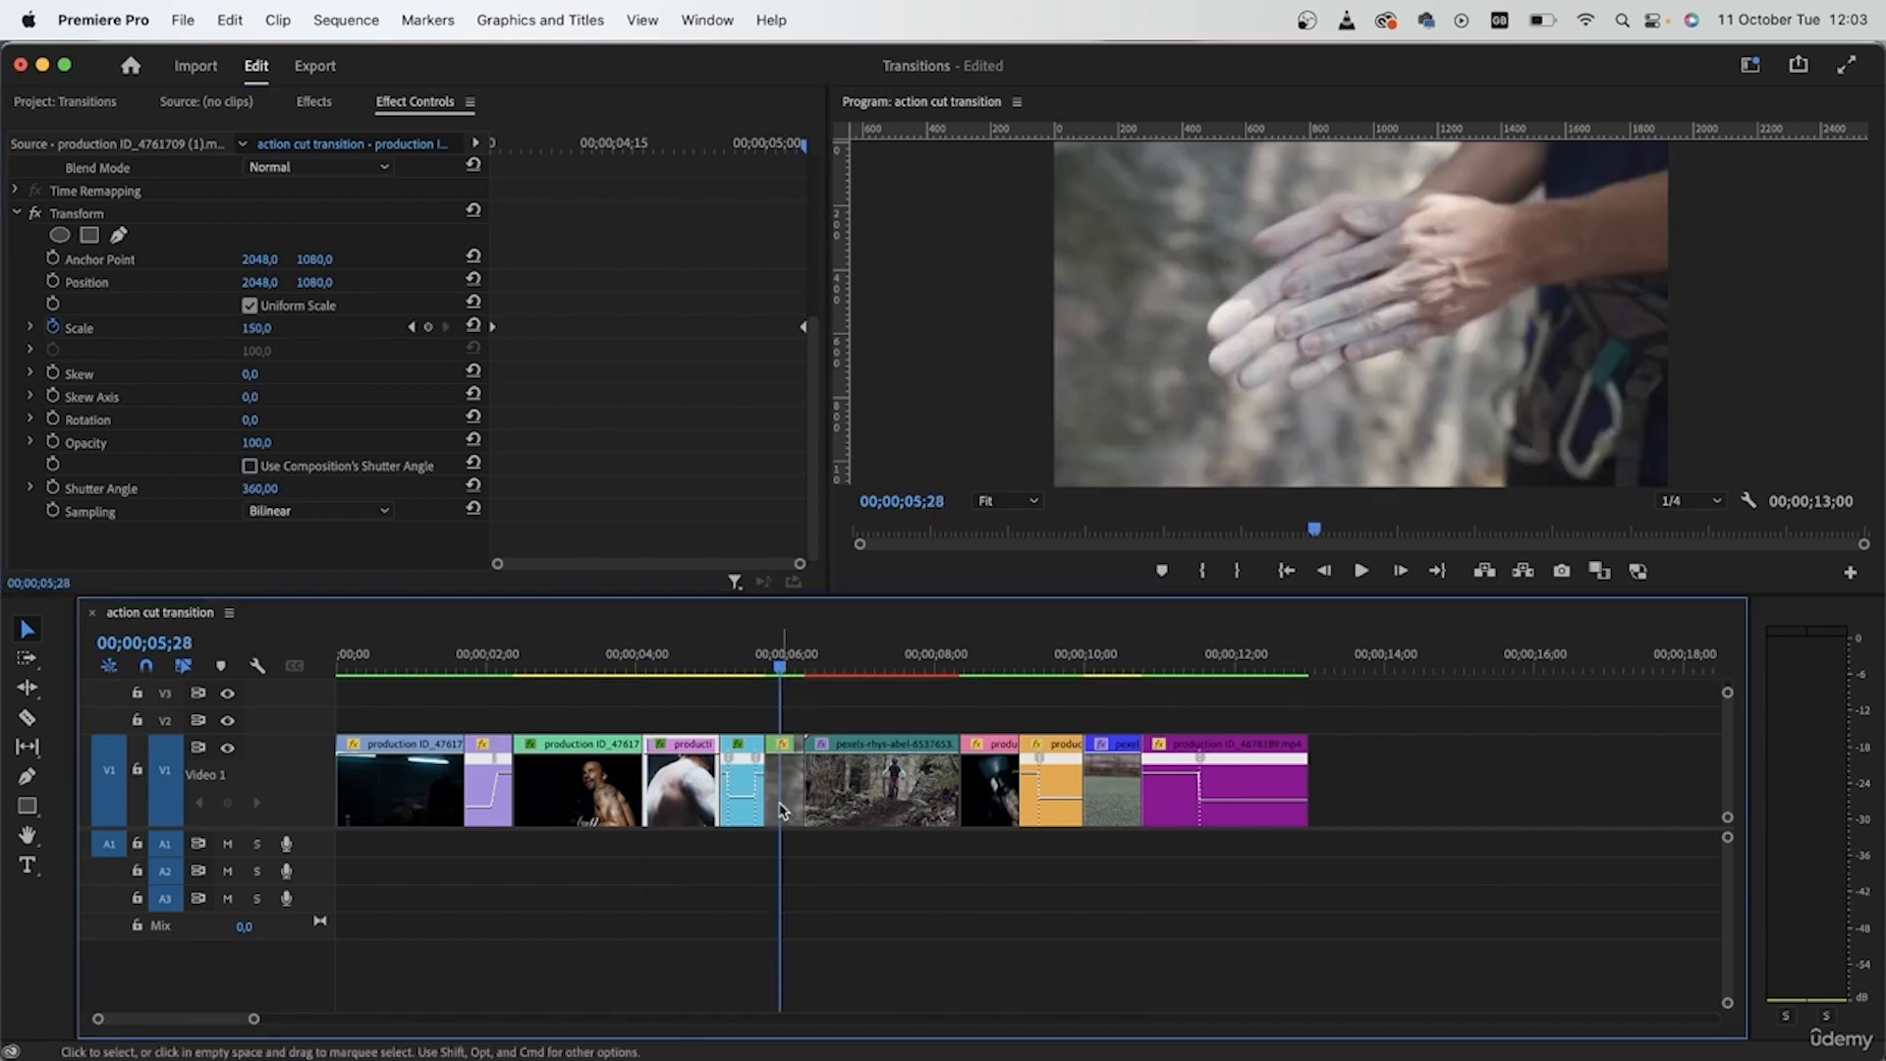
left_click(785, 810)
left_click(870, 668)
left_click(870, 786)
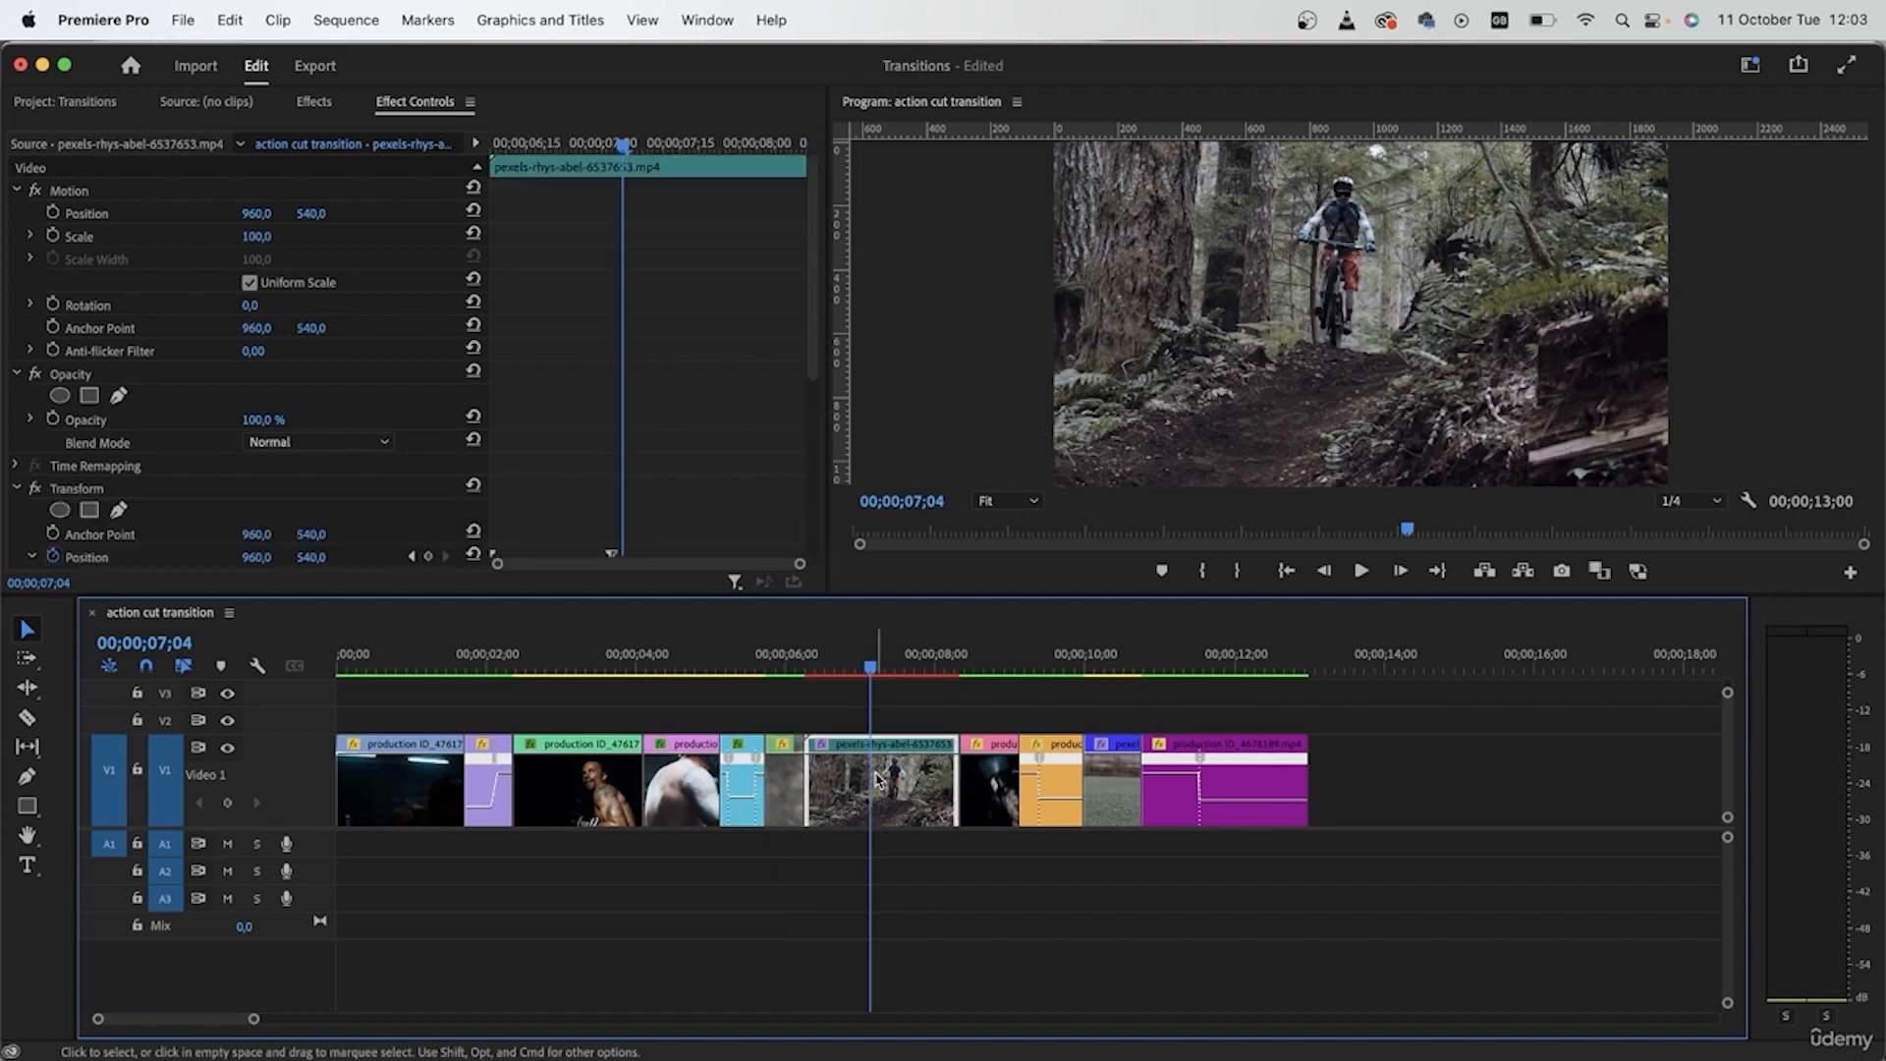
scroll(224, 524, "down", 5)
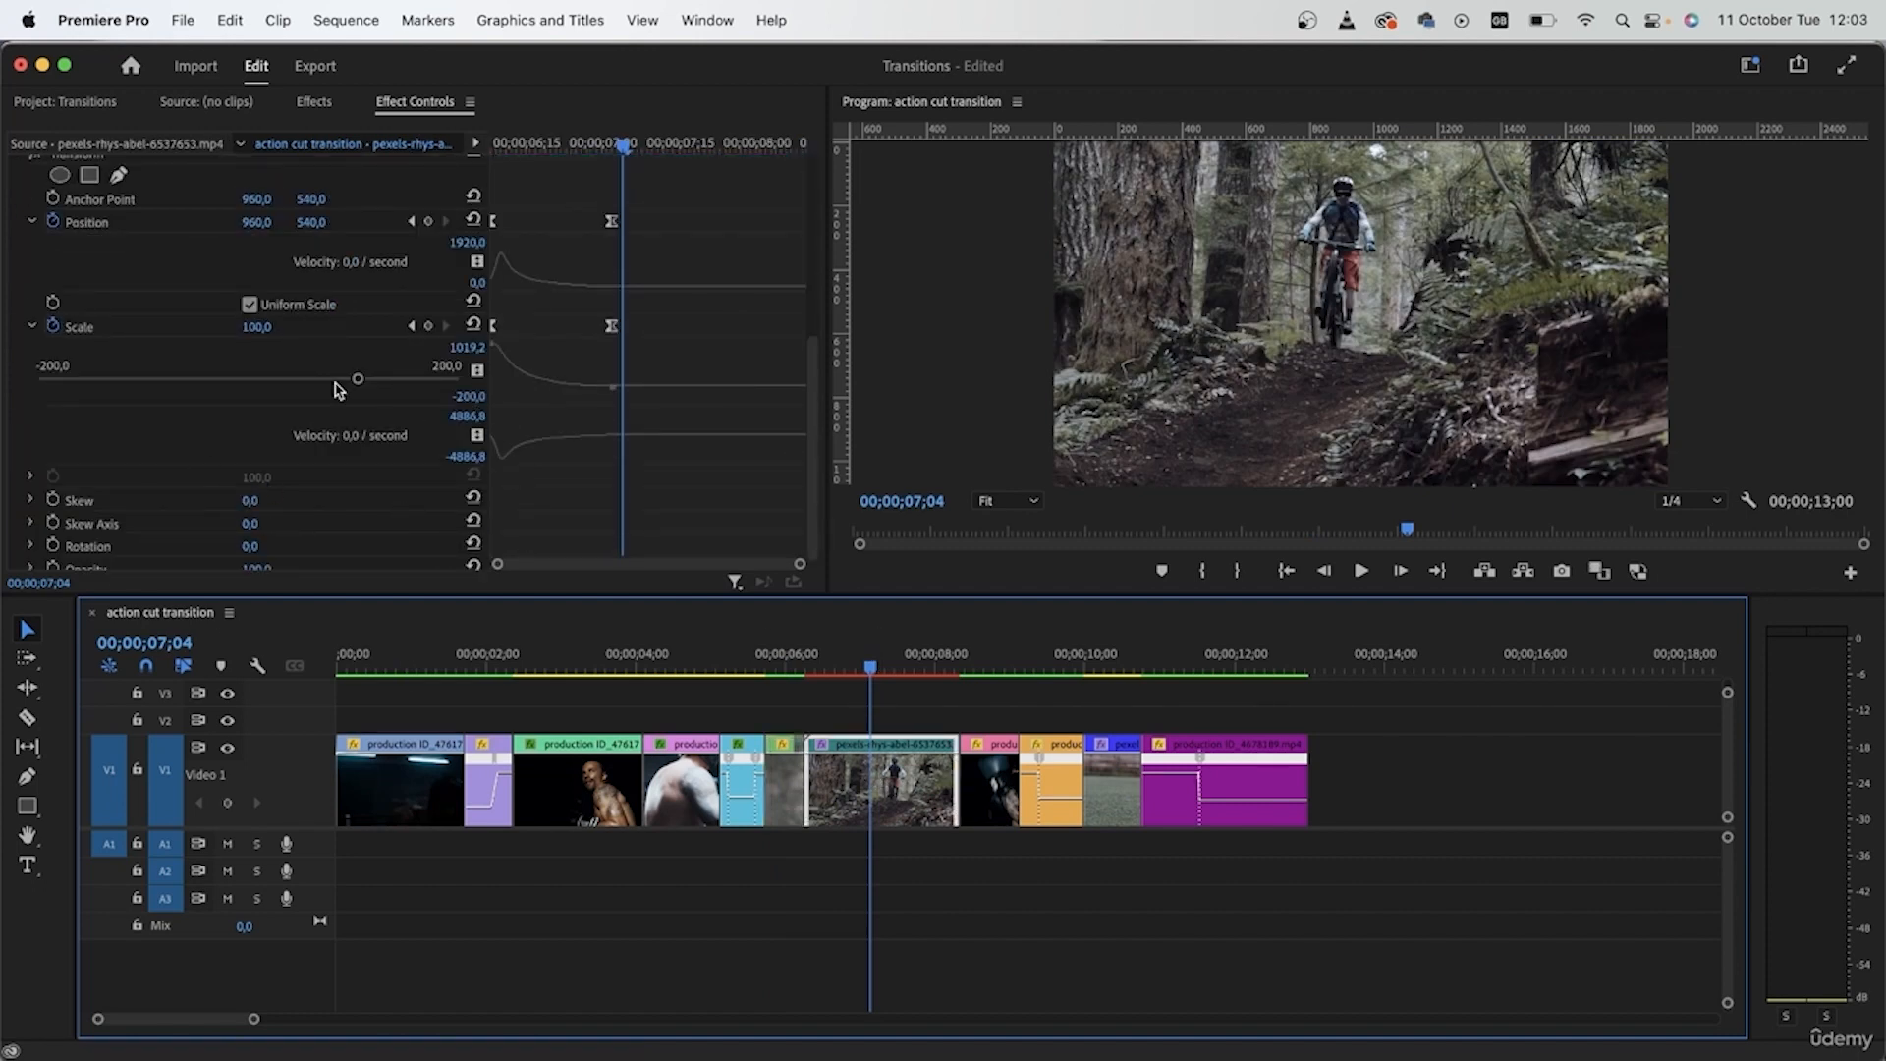
left_click(30, 326)
left_click(32, 221)
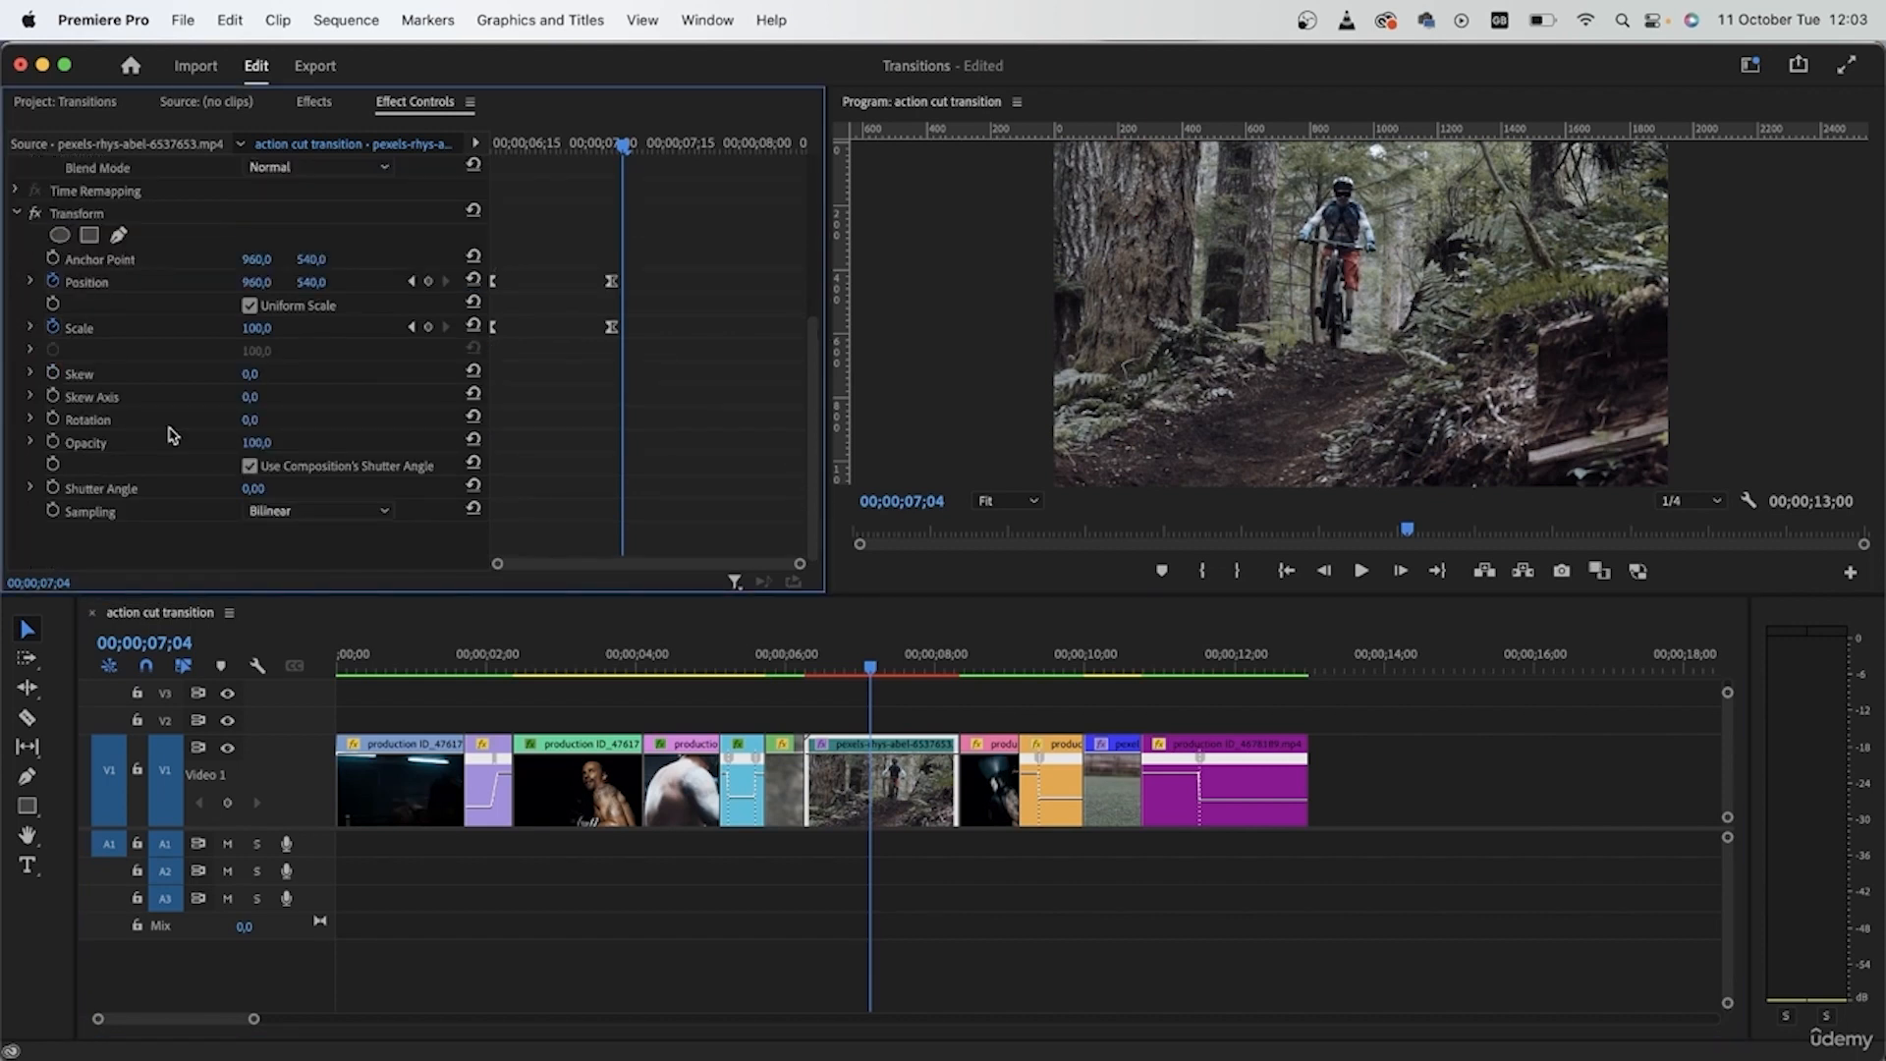
left_click(249, 467)
left_click(252, 488)
type("360")
key("Return")
- Render the action cut transition sequence with the playhead at its start, and review the opening transitions
key("space")
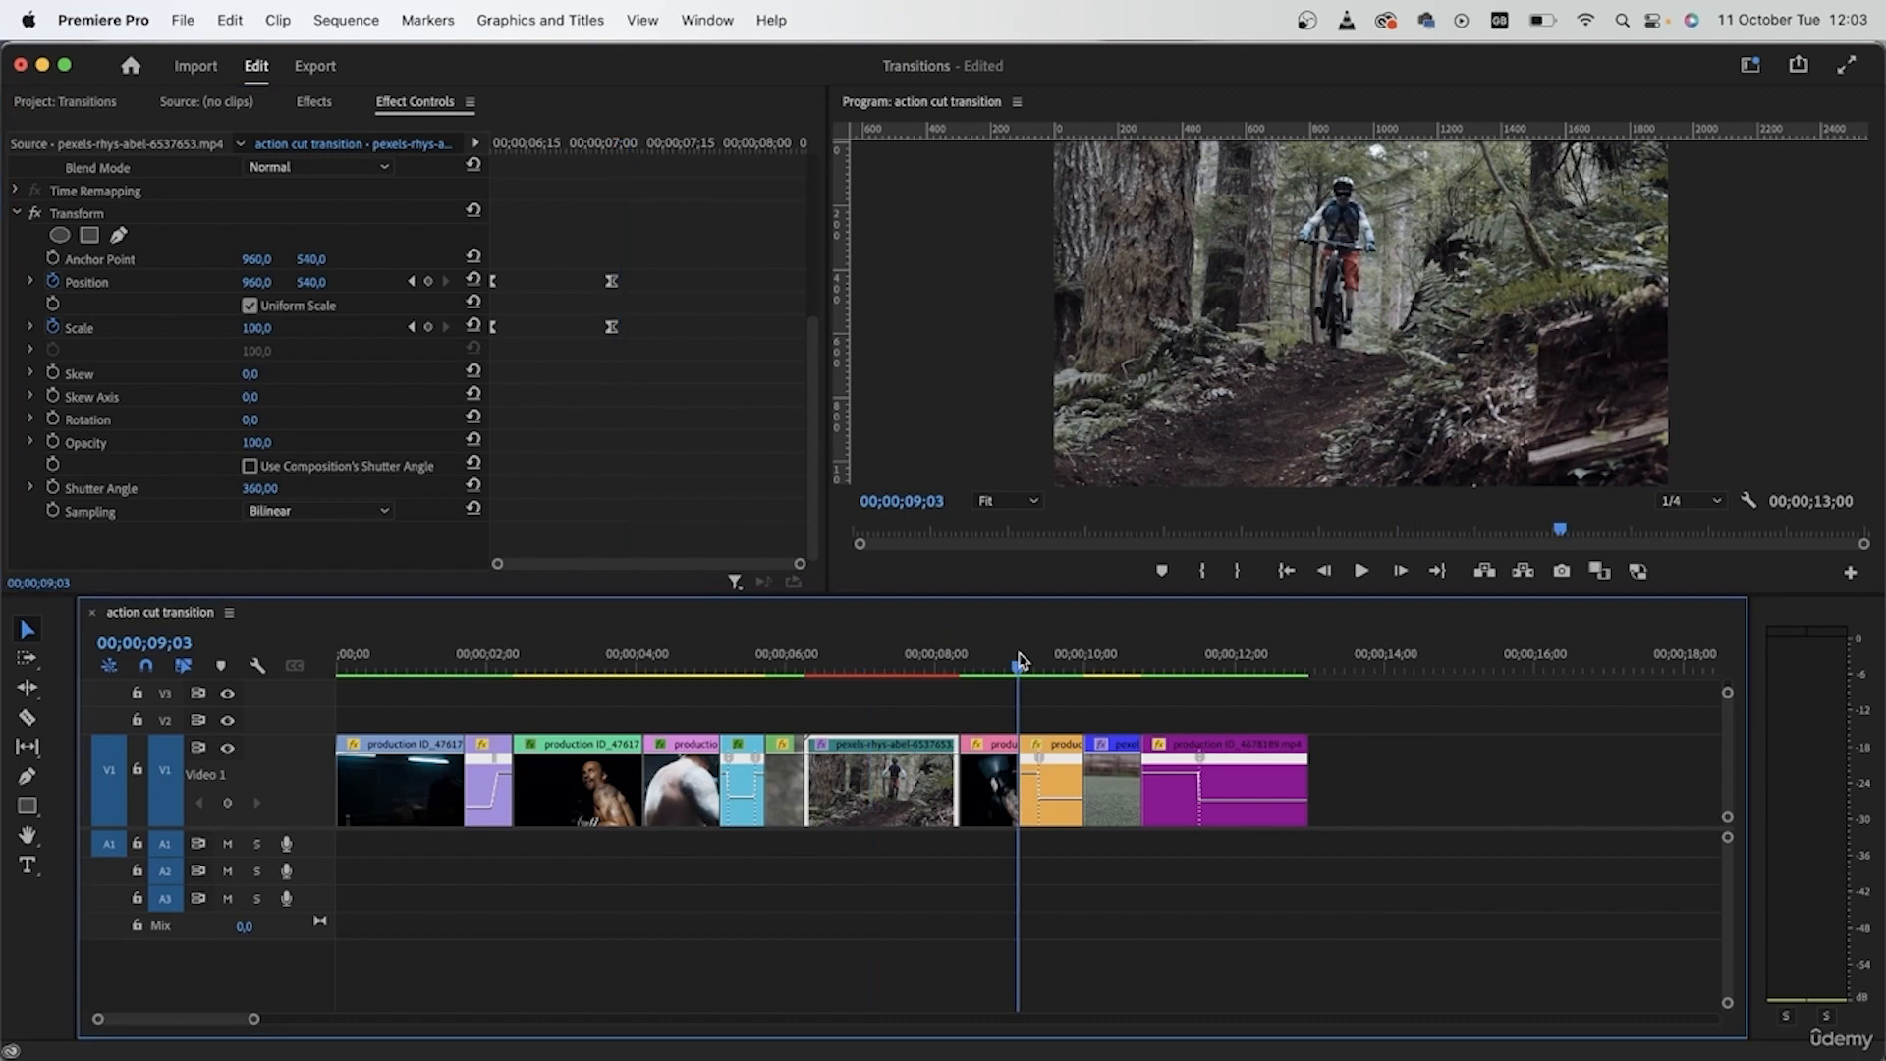
left_click(340, 656)
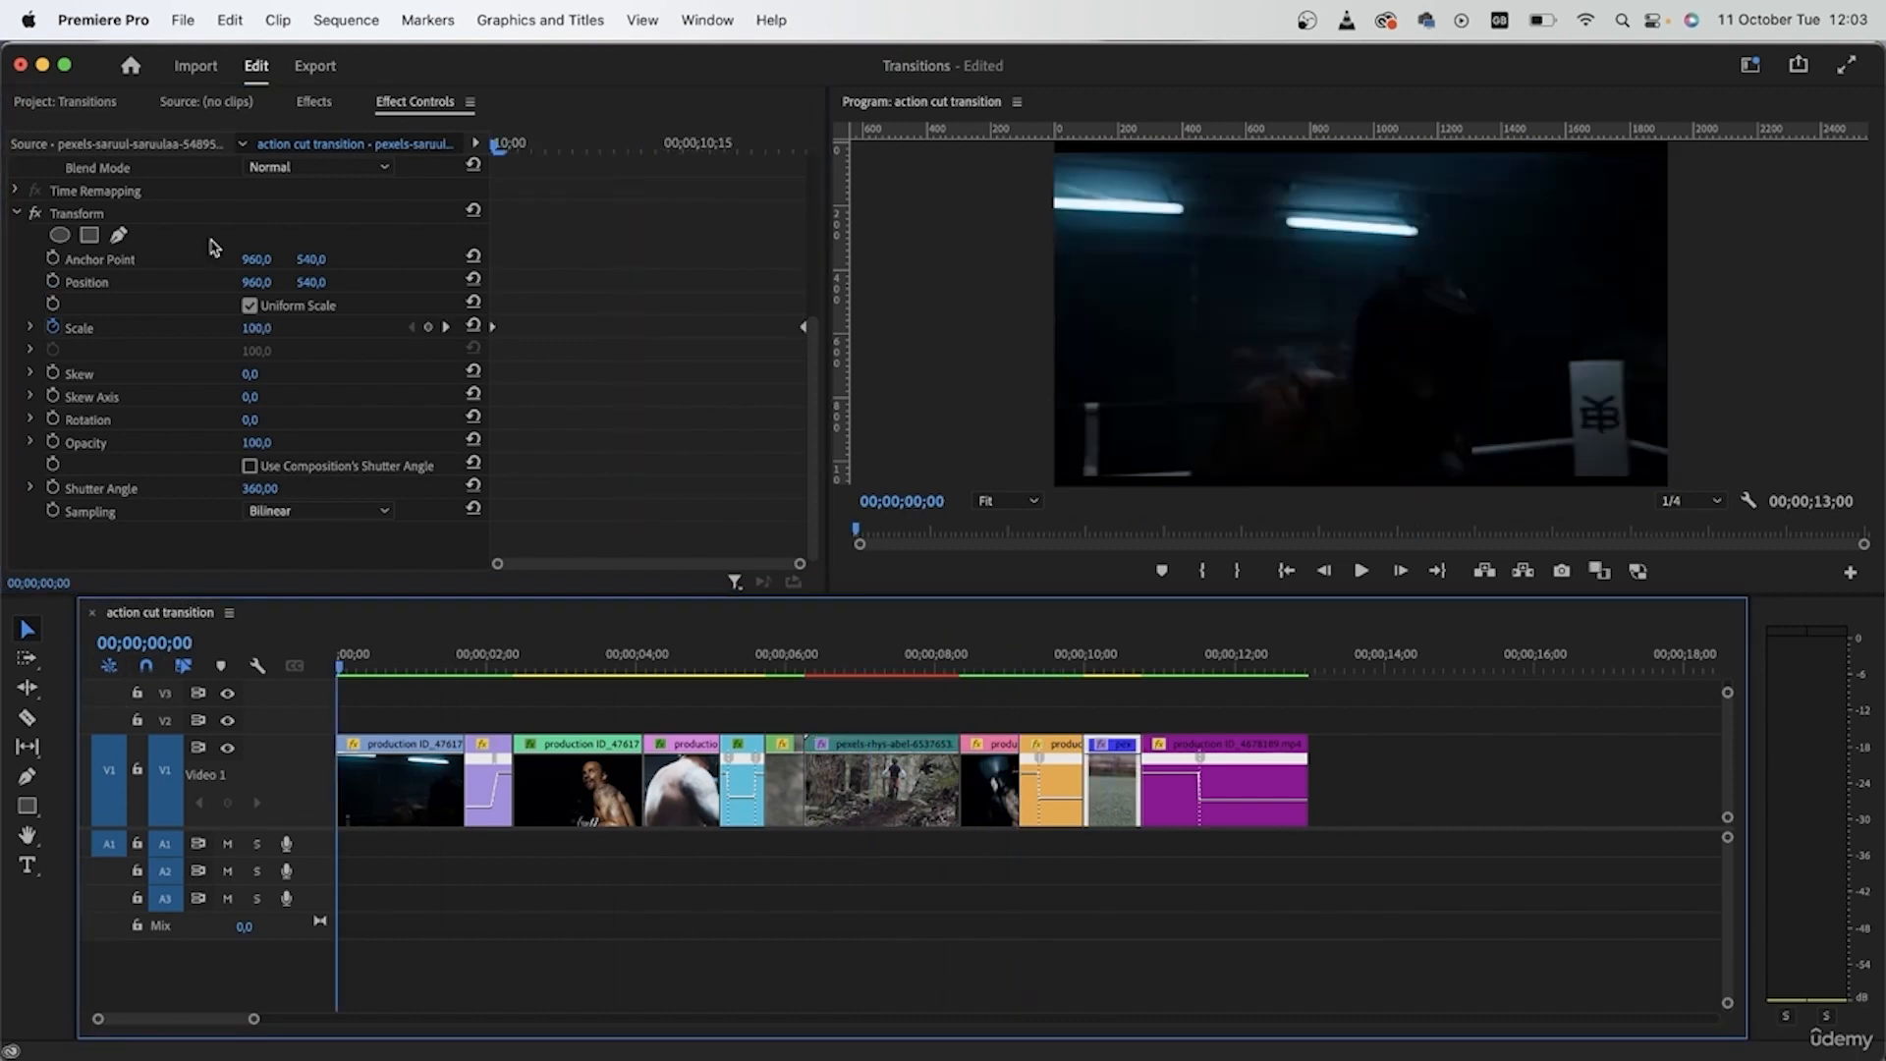
left_click(372, 20)
left_click(433, 118)
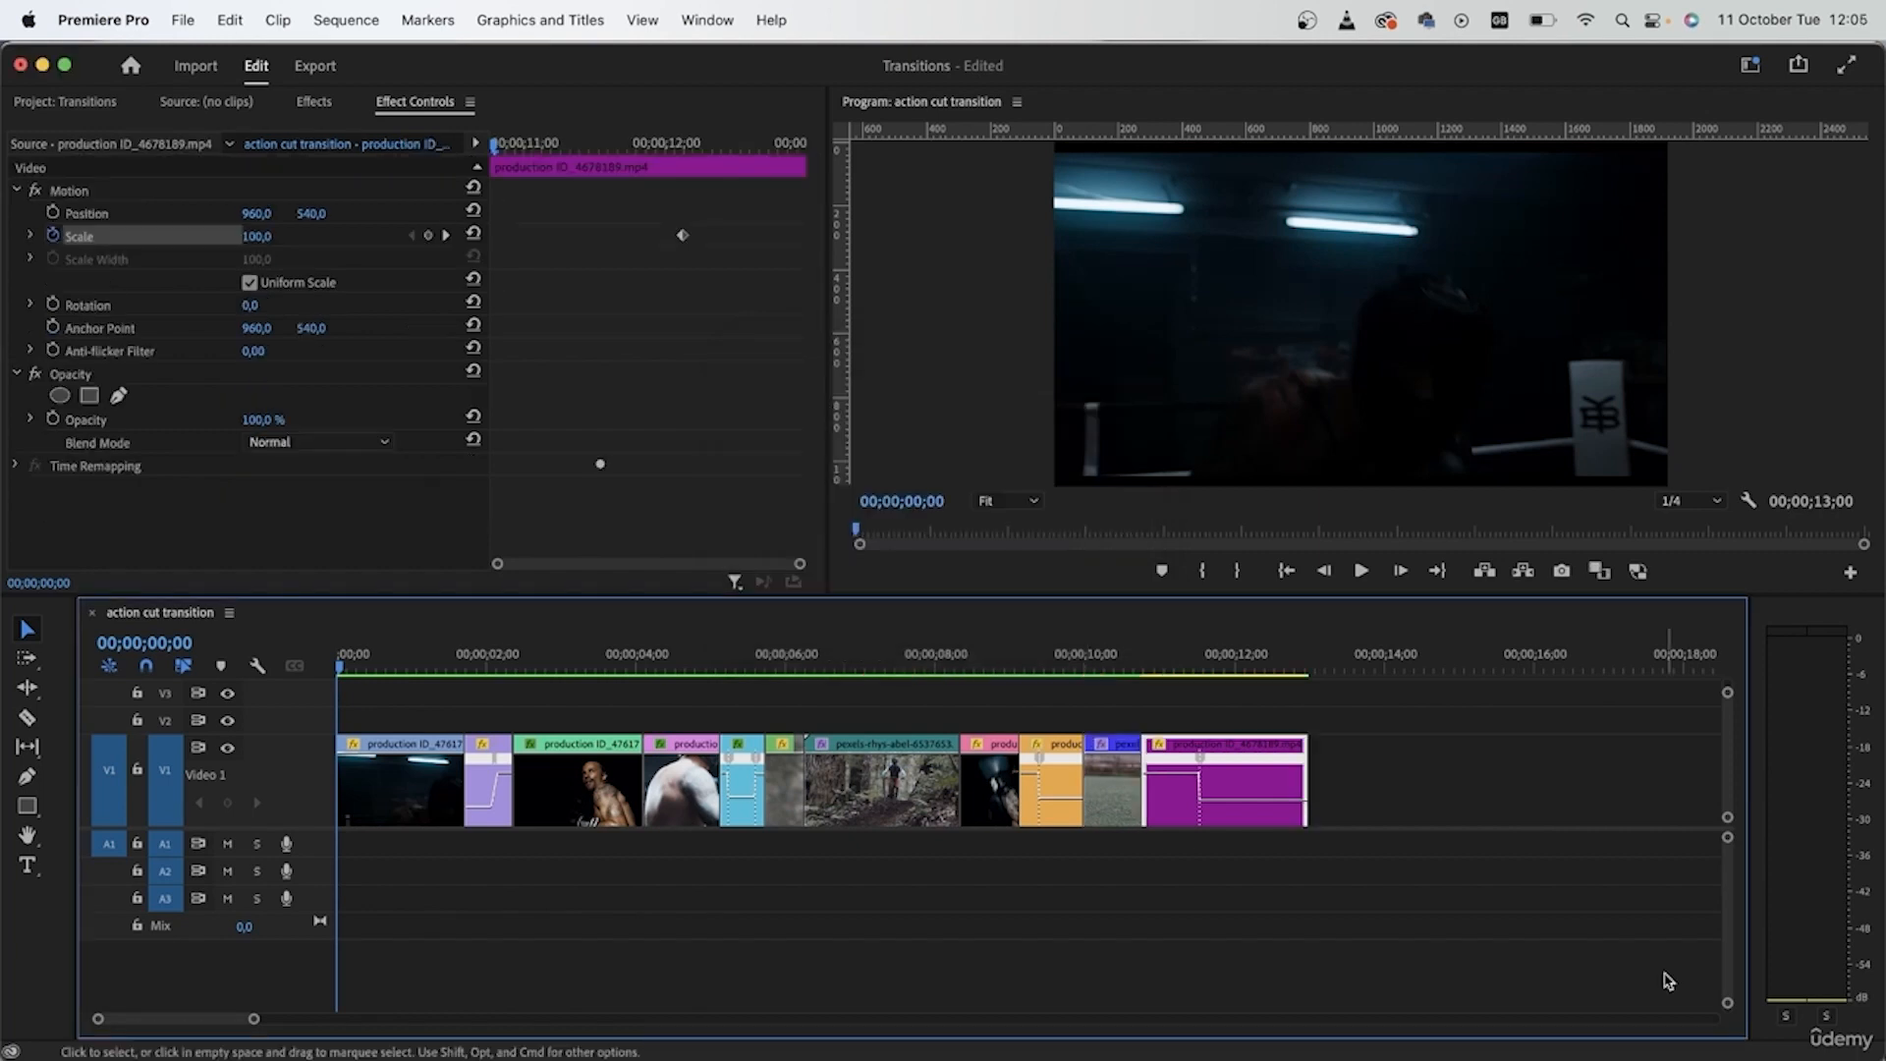
key("space")
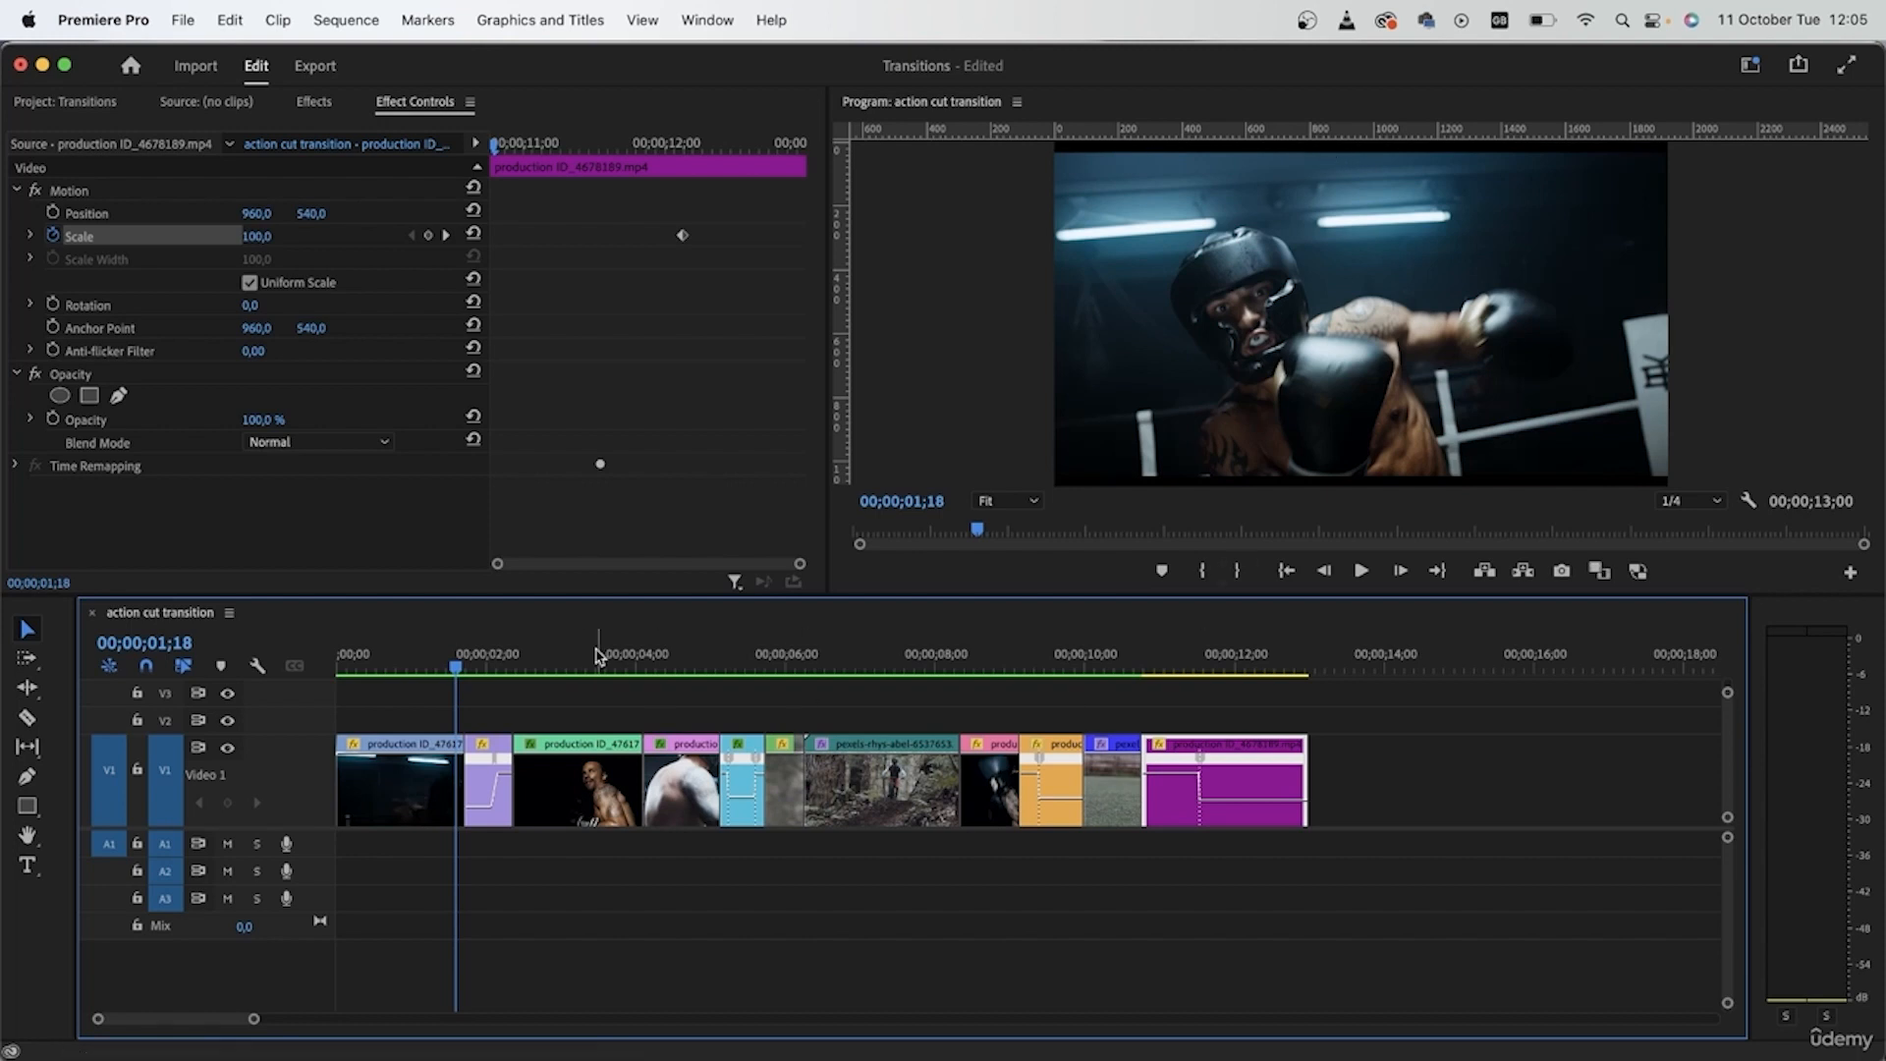
left_click_drag(554, 656, 668, 692)
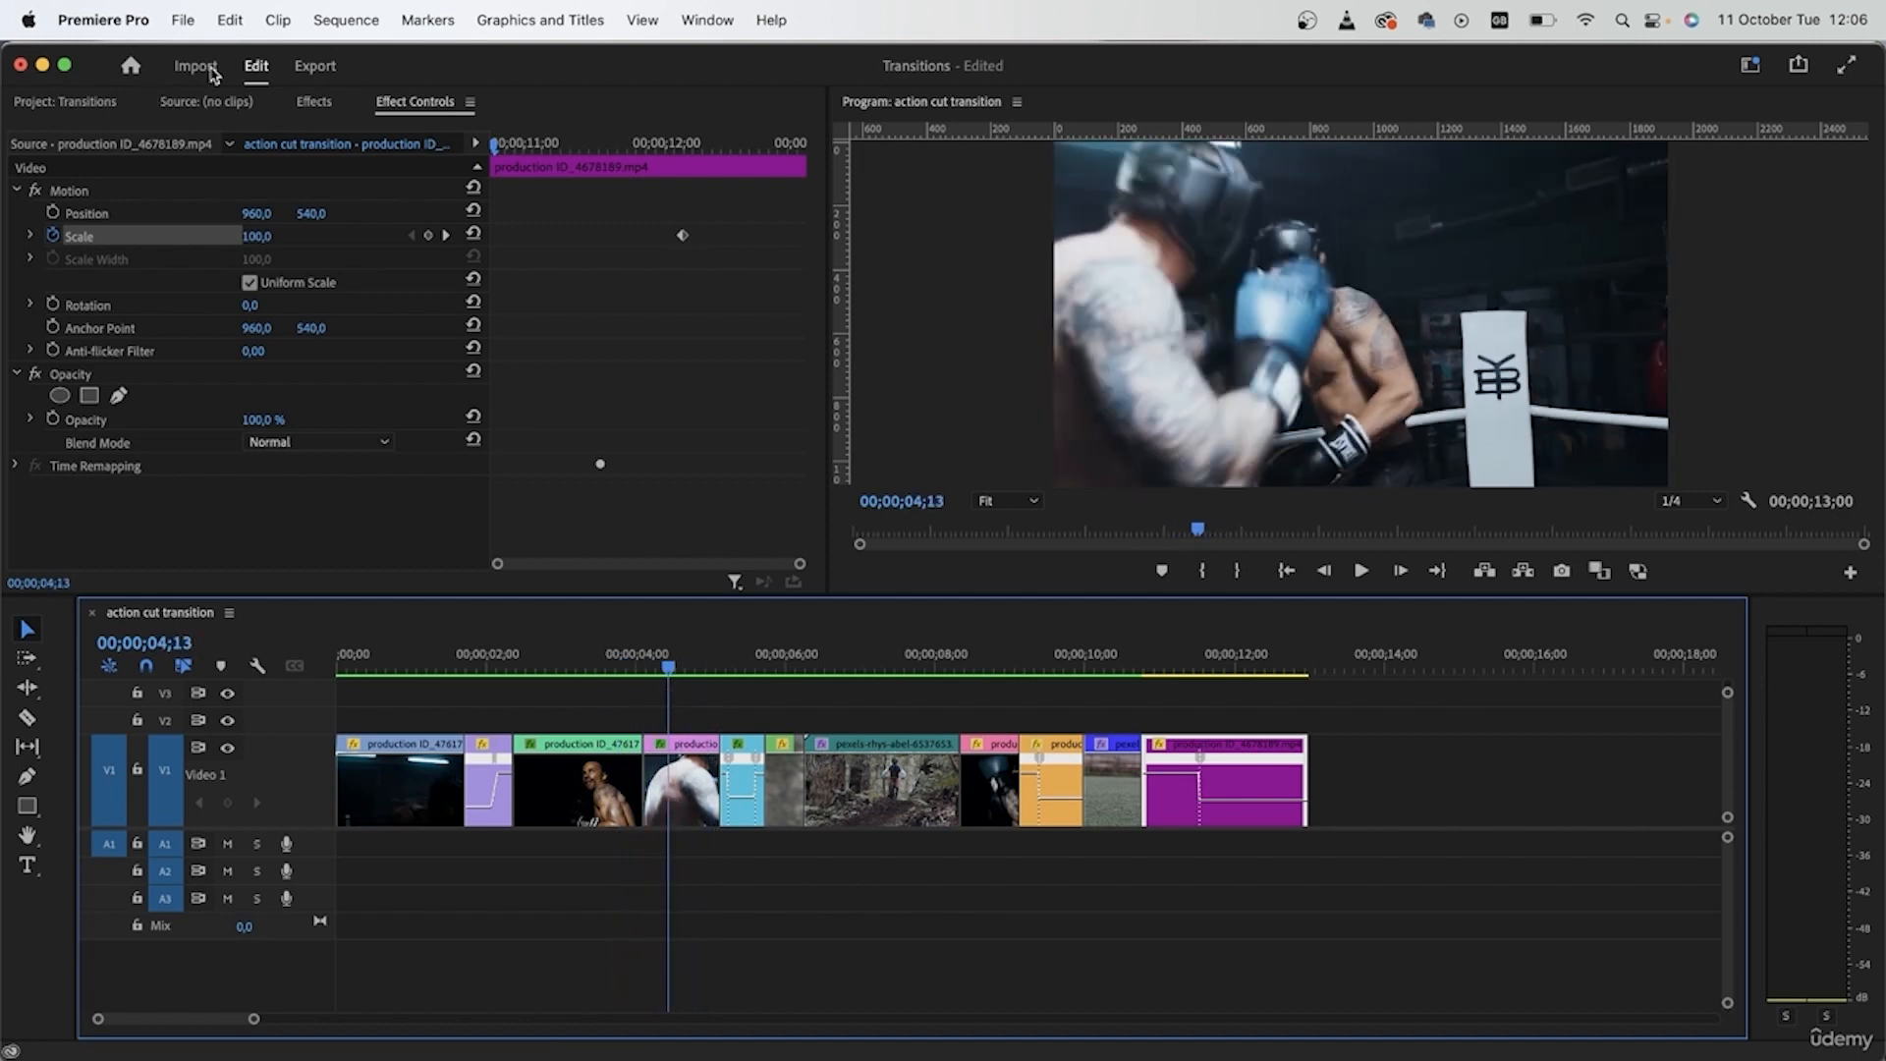
- Place an adjustment layer on V2 across the whole sequence and apply the Crop effect to it
left_click(311, 104)
left_click(86, 102)
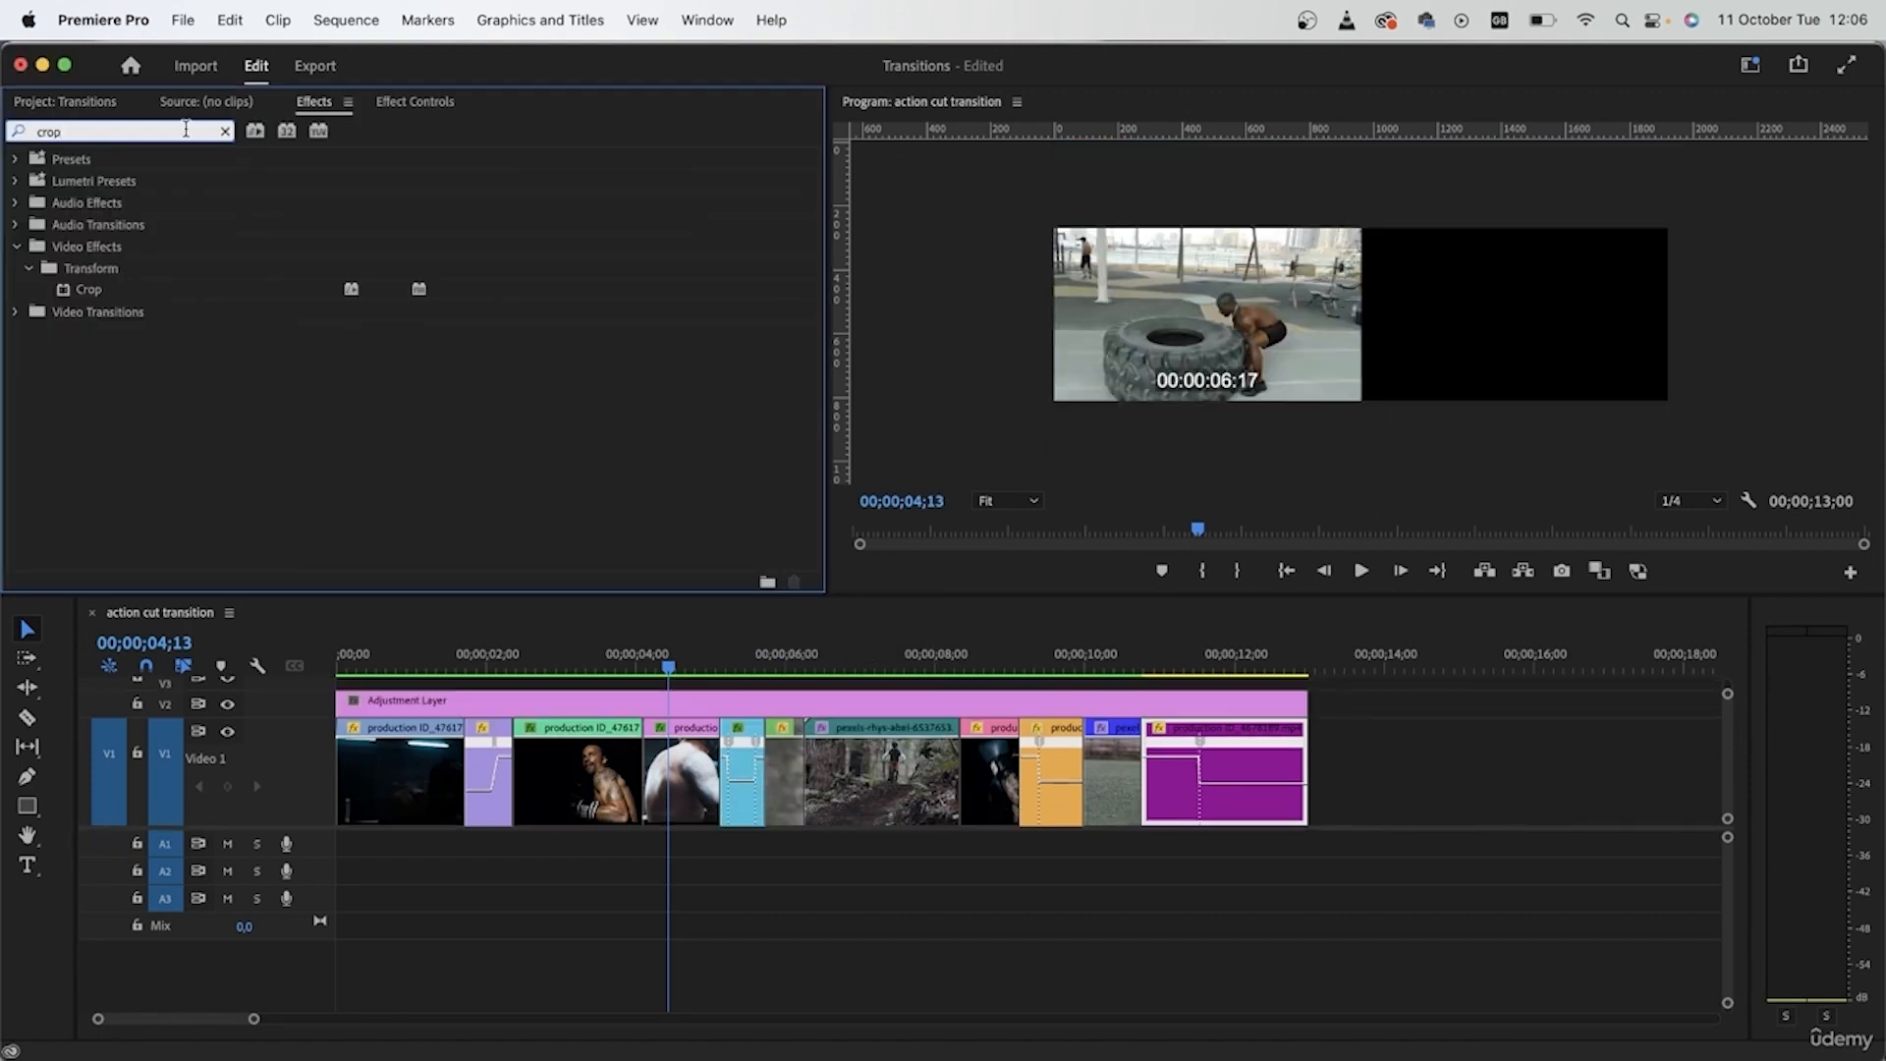
left_click_drag(123, 290, 801, 700)
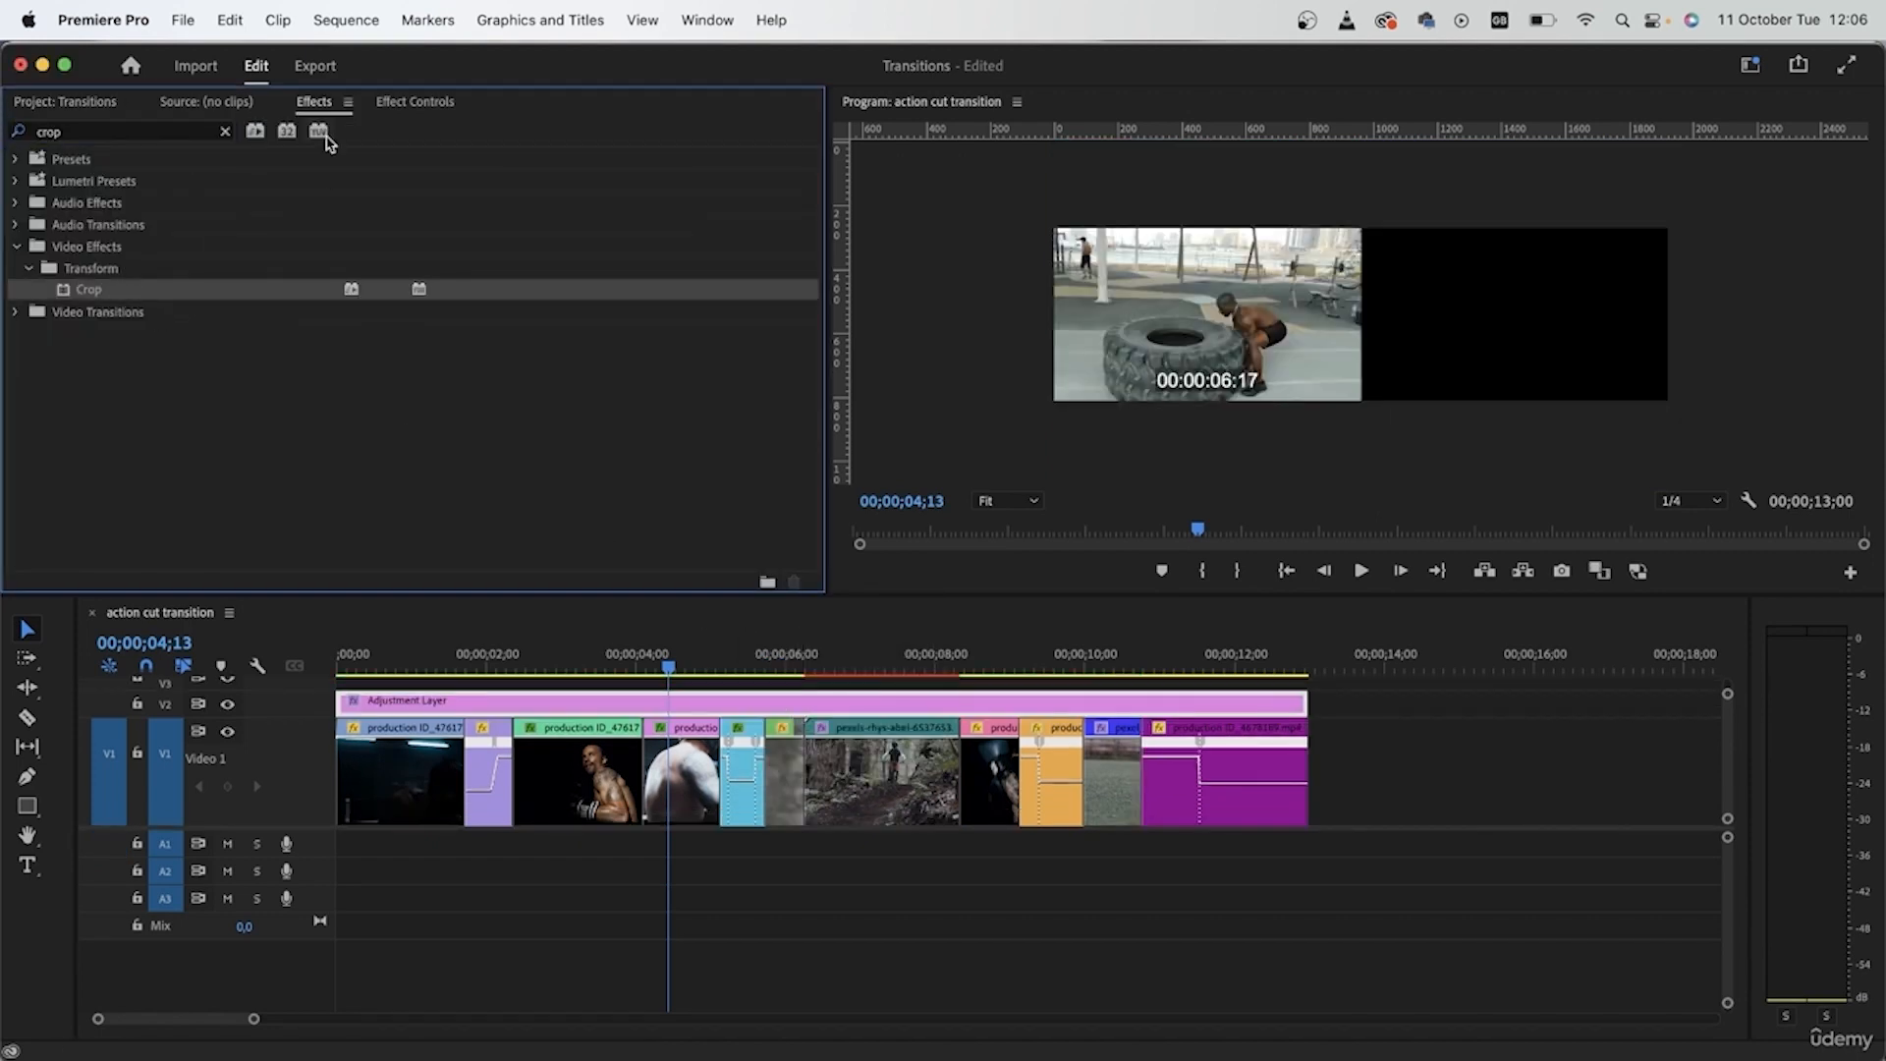
- Set the adjustment layer's Crop values to 5% for both Top and Bottom
left_click(413, 102)
scroll(284, 411, "down", 5)
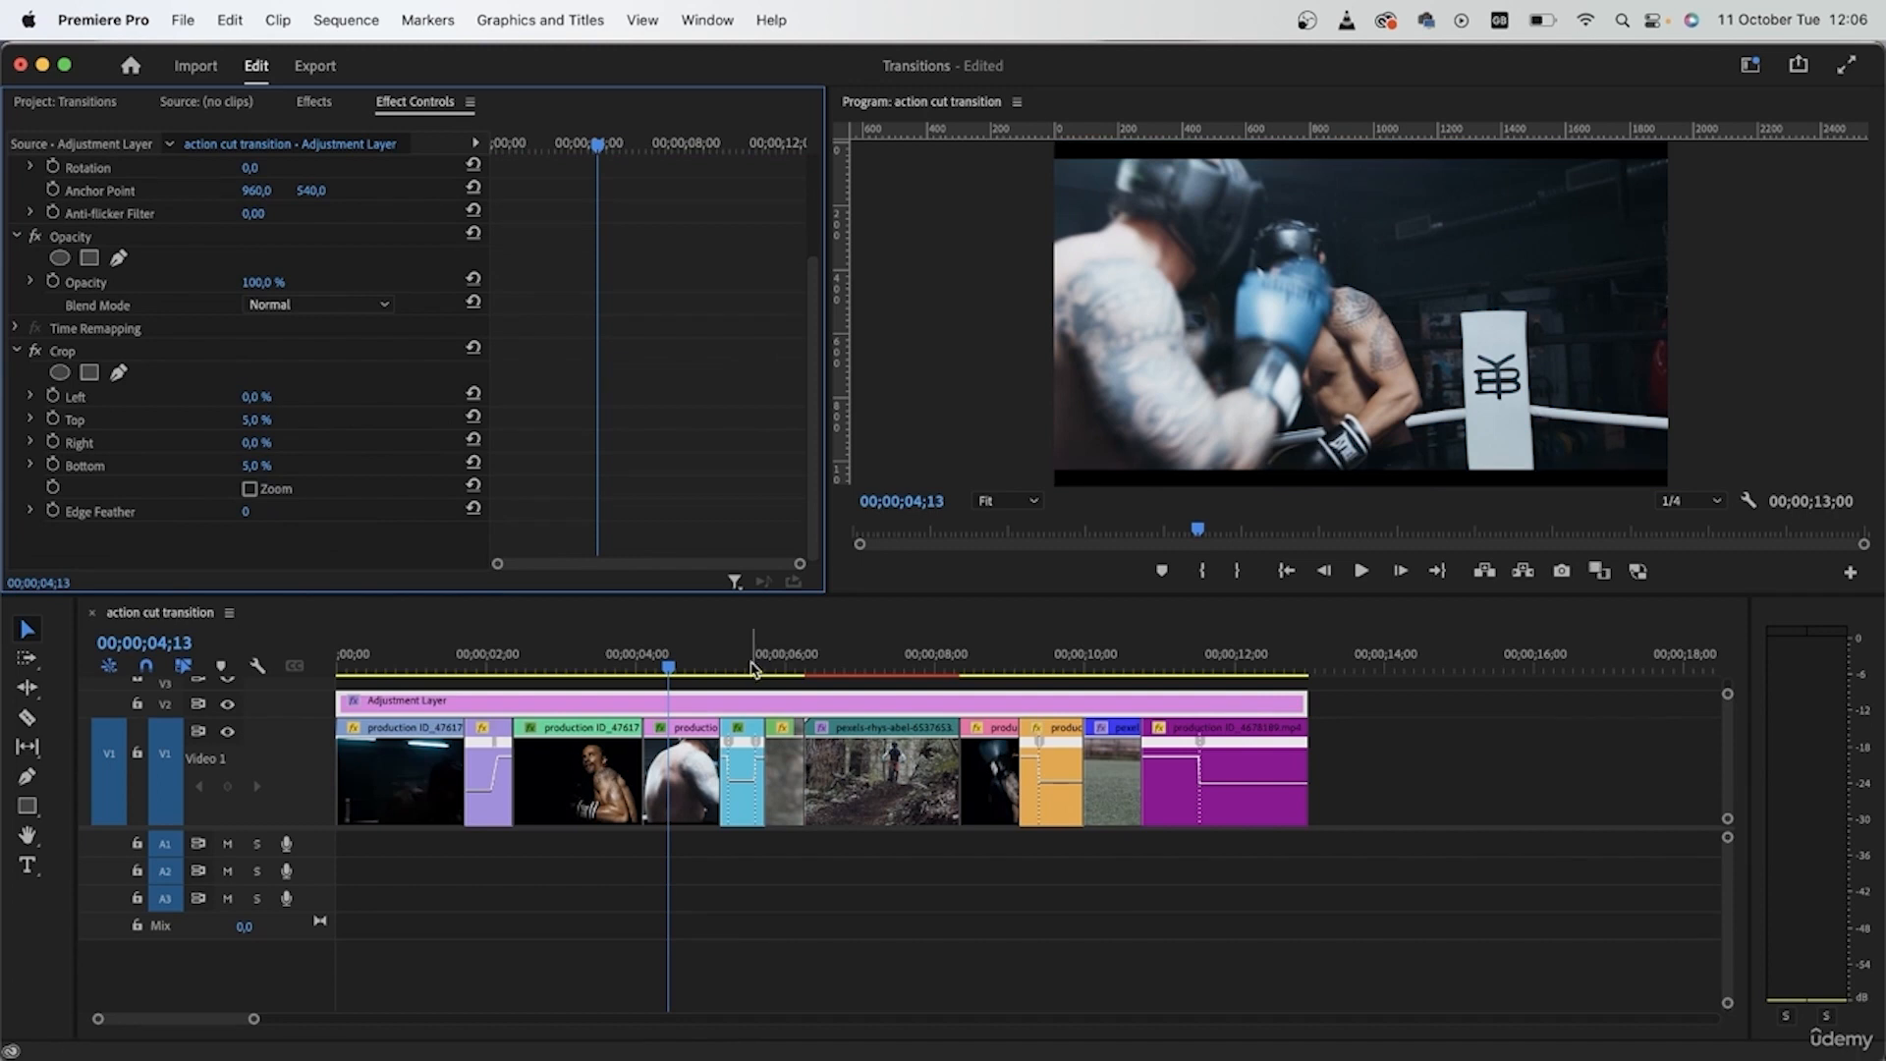
- Scrub the cropped sequence from its start to the last clip and return the playhead to 00;00;00;00
left_click(304, 730)
key("Home")
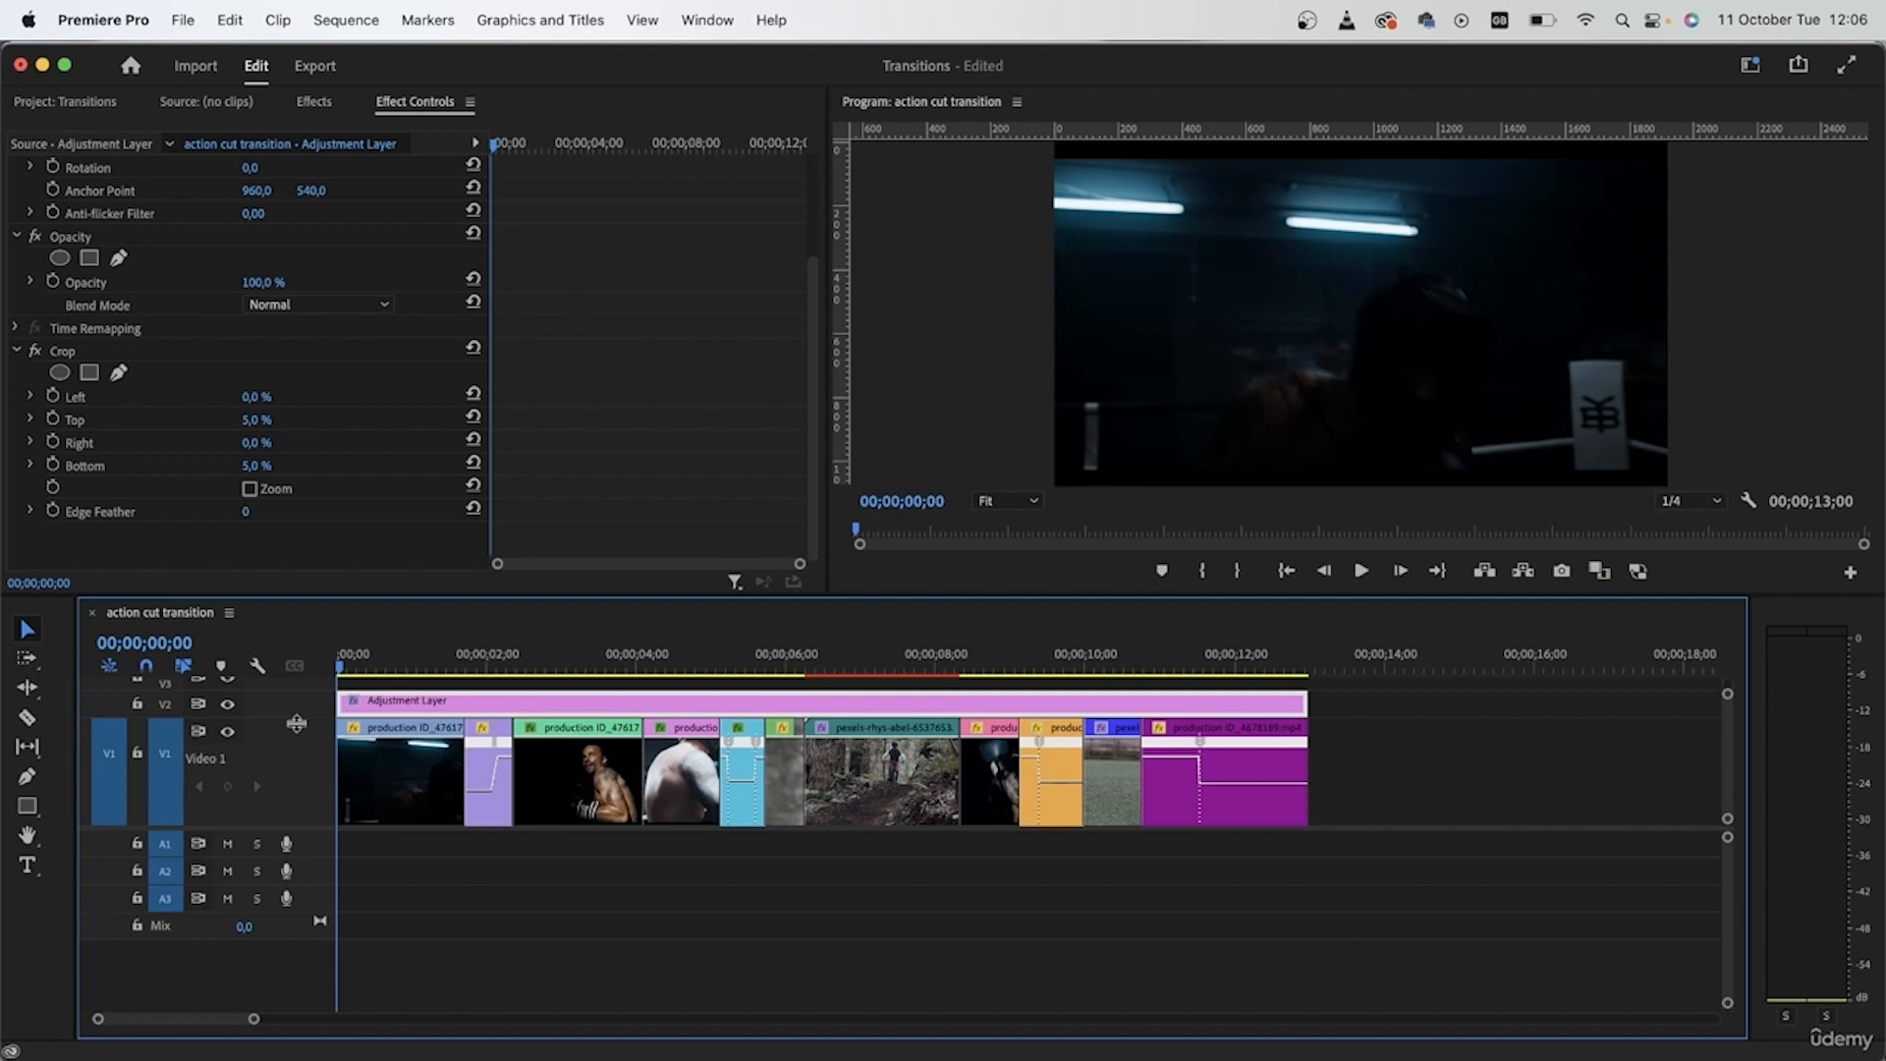
left_click_drag(383, 660, 1220, 729)
key("Home")
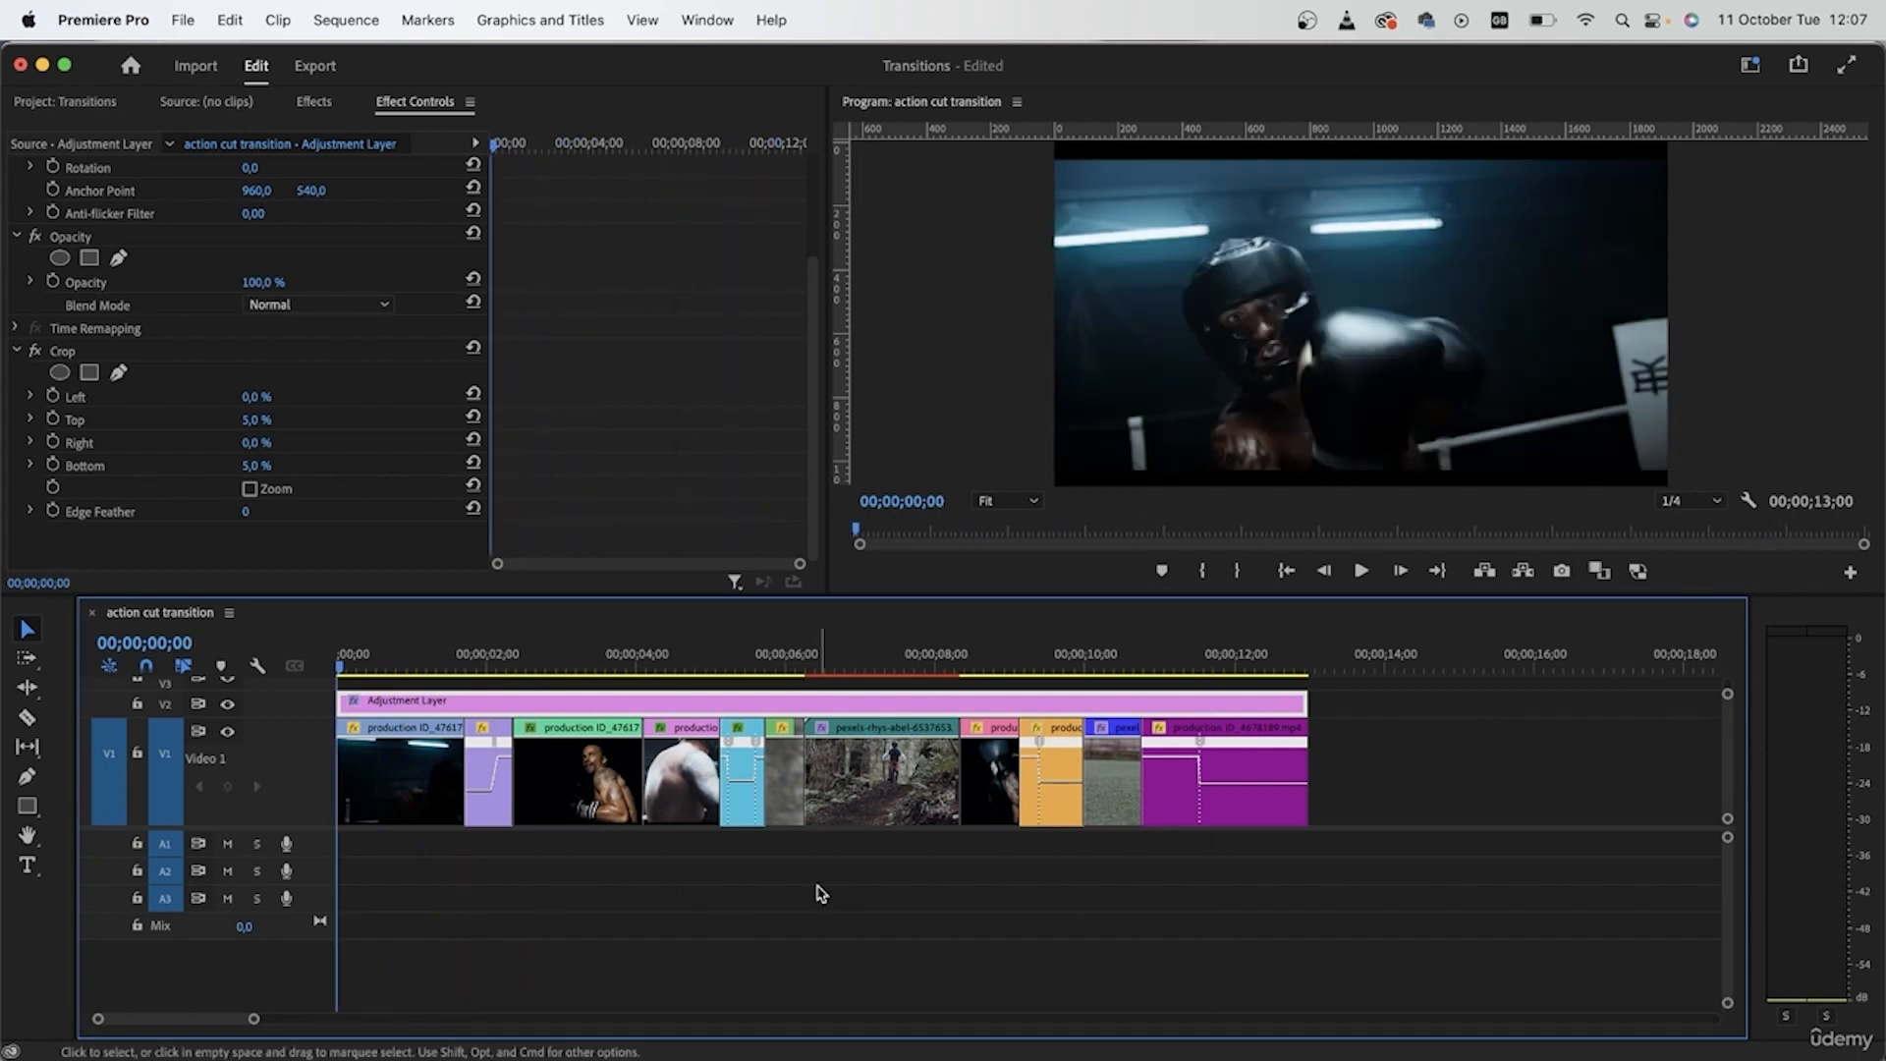